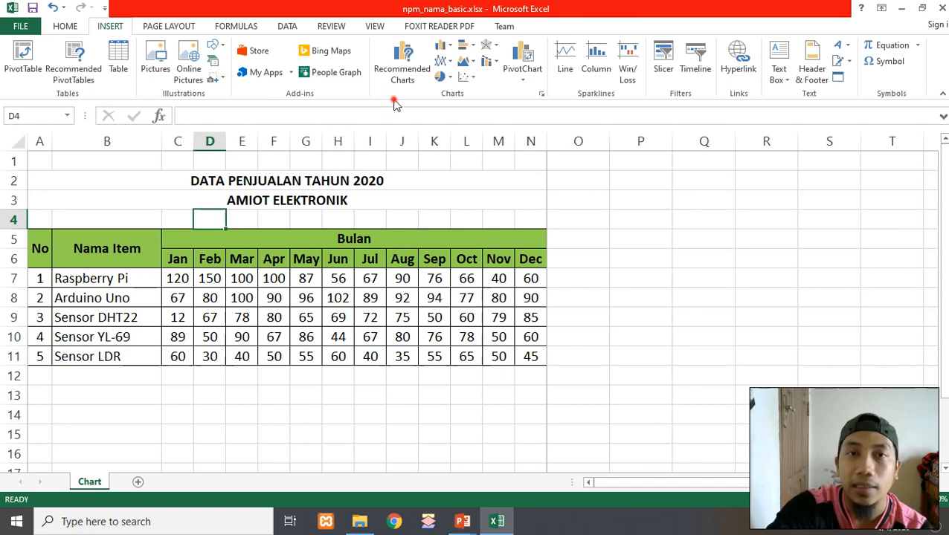
Open the Insert Chart dialog showing all chart types
left_click(541, 94)
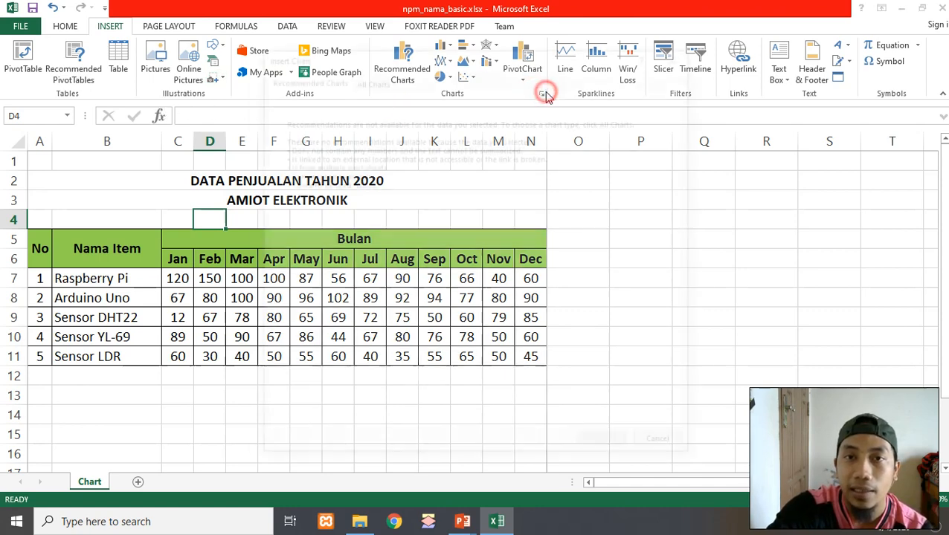
left_click(441, 59)
left_click_drag(440, 61, 569, 96)
left_click(568, 104)
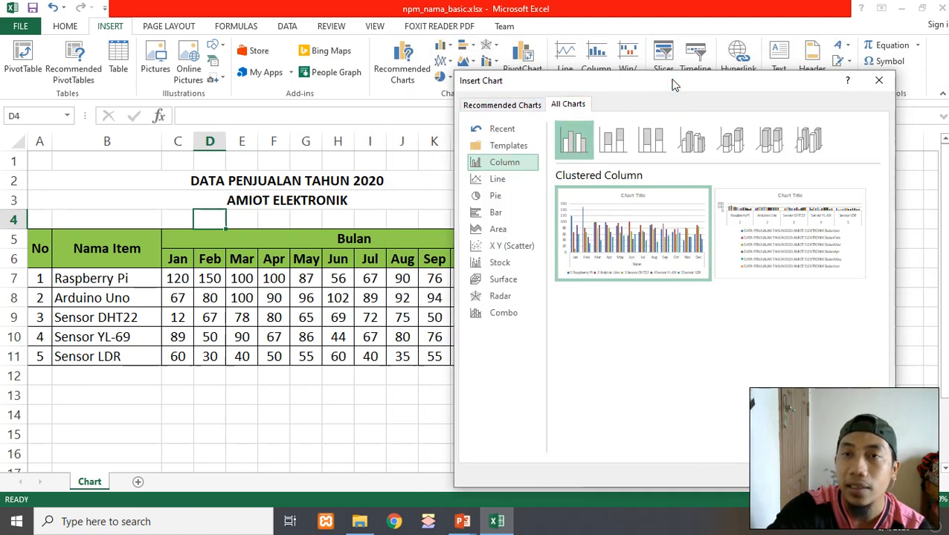
left_click_drag(662, 84, 710, 41)
Browse each chart category in turn, from Line through Combo, to compare their previews
left_click(564, 136)
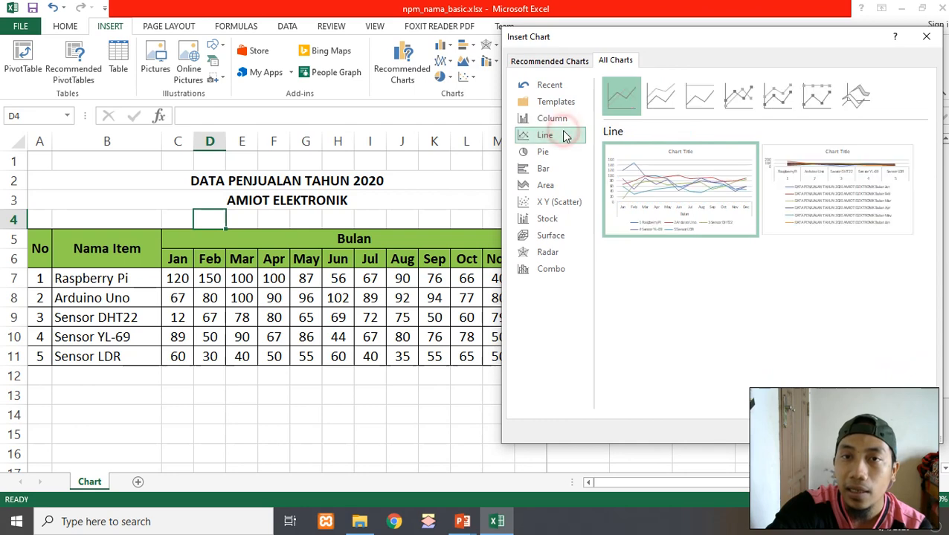
left_click(560, 119)
left_click(555, 136)
left_click(549, 151)
left_click(547, 169)
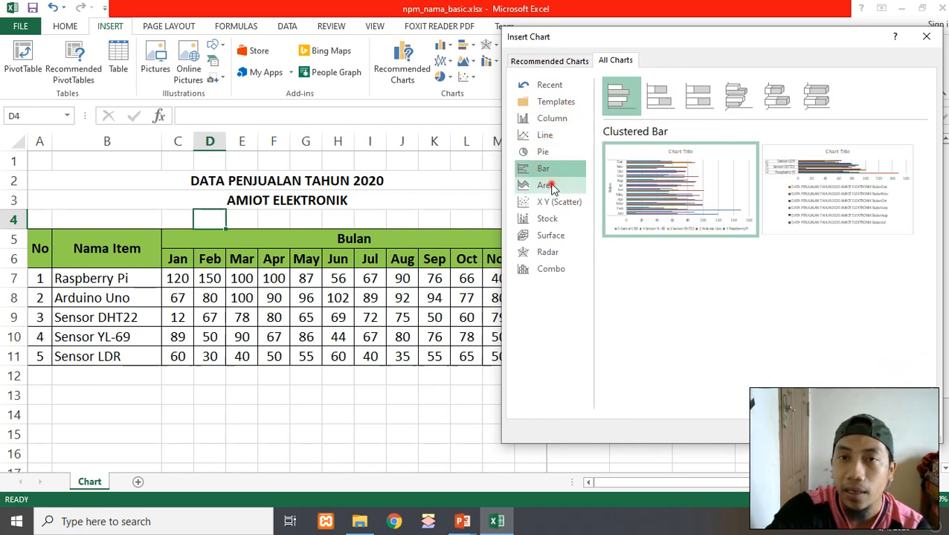
left_click(551, 185)
left_click(553, 212)
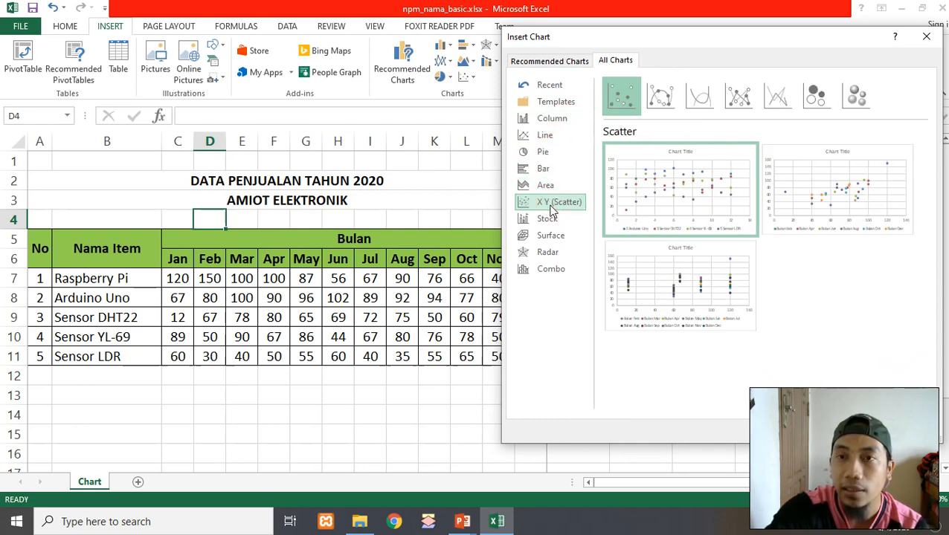
left_click(552, 218)
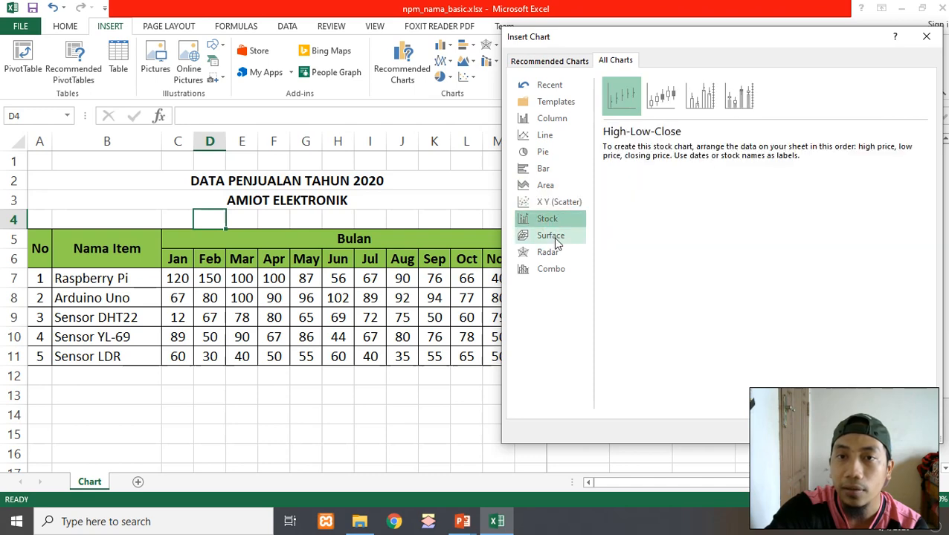
left_click(556, 235)
left_click(559, 252)
left_click(554, 268)
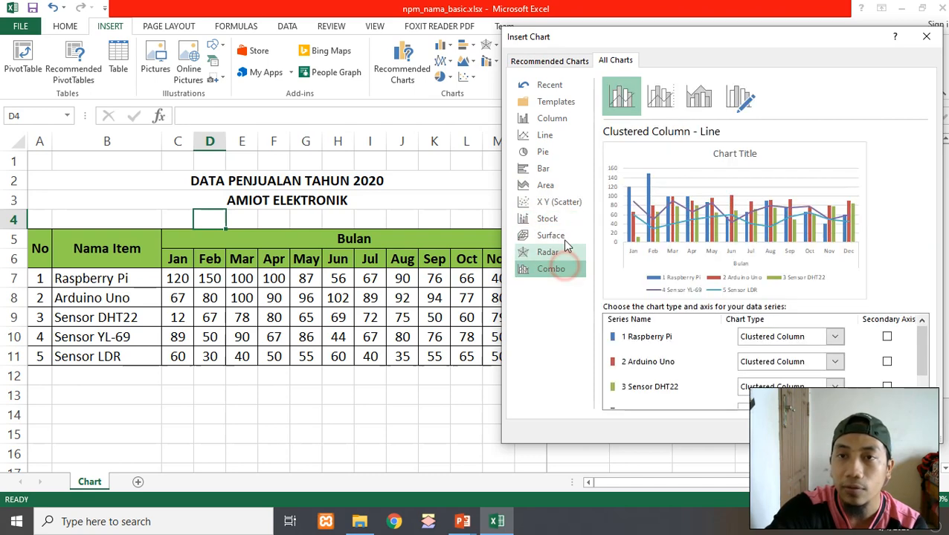
left_click(551, 122)
left_click(546, 136)
left_click(545, 153)
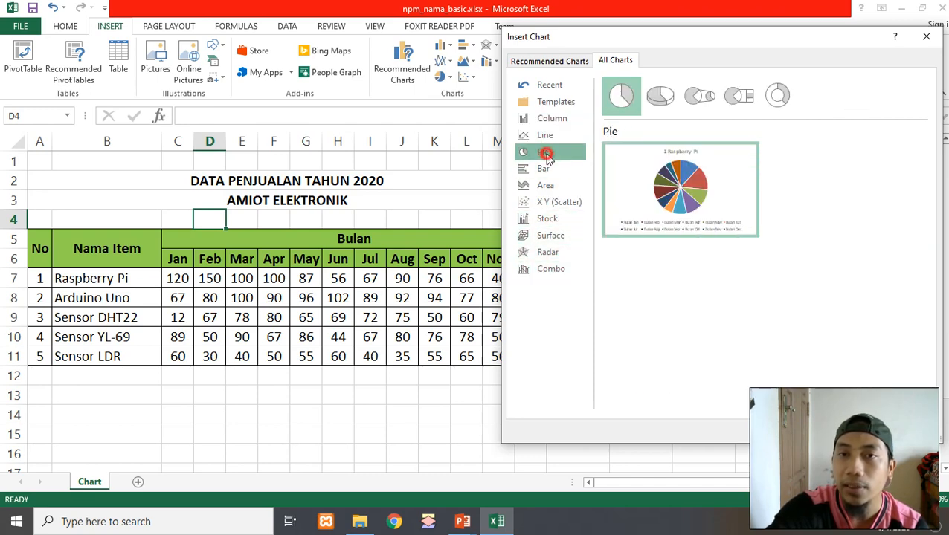
left_click(544, 169)
left_click(545, 185)
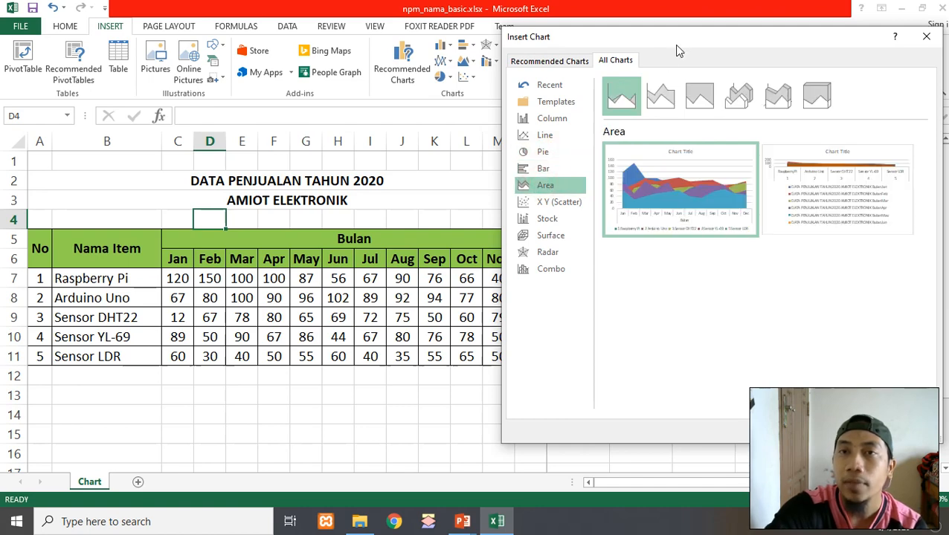
left_click_drag(671, 40, 608, 39)
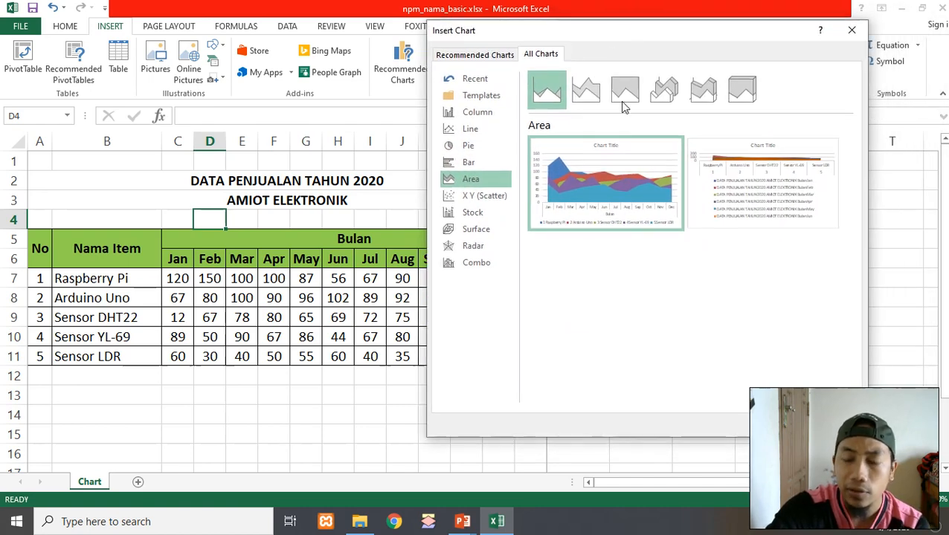
Review the Column, Line, Pie and Combo chart previews again
left_click(482, 115)
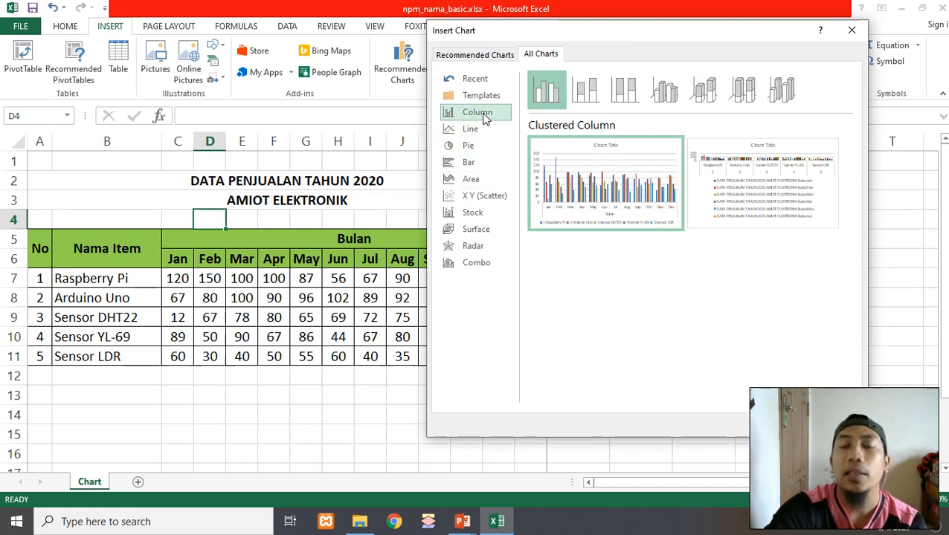
left_click(485, 128)
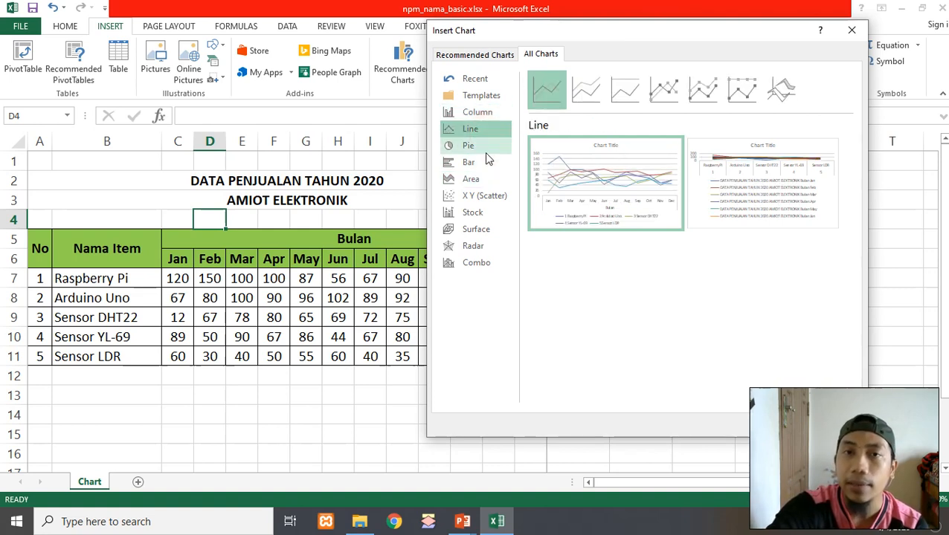
left_click(487, 148)
left_click(483, 262)
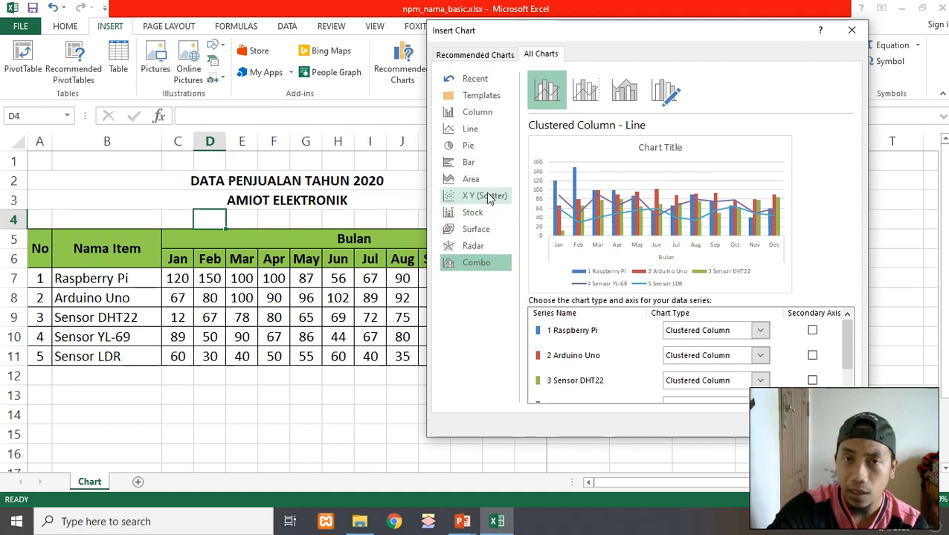
left_click(491, 120)
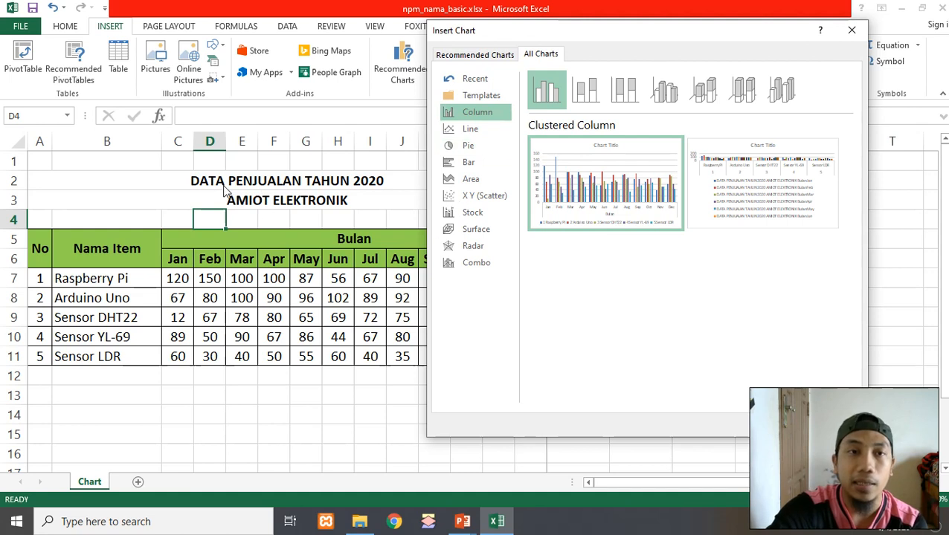
left_click_drag(532, 30, 612, 29)
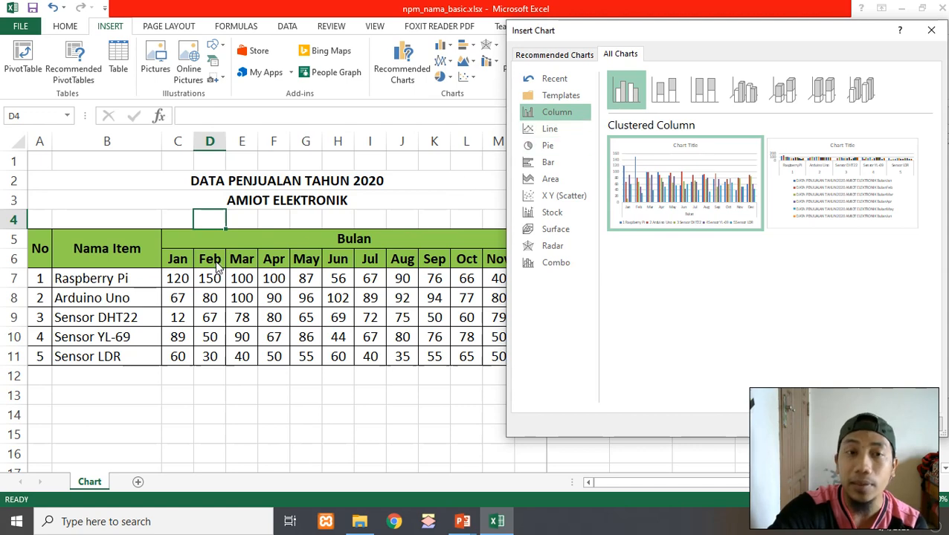
left_click_drag(638, 38, 623, 27)
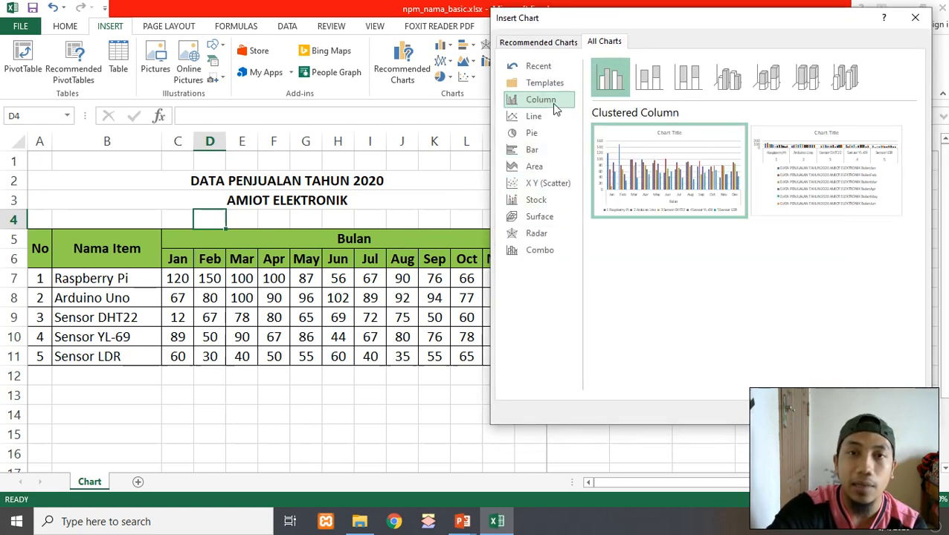
Preview the 3-D Pie chart variant in the Pie category
left_click(525, 132)
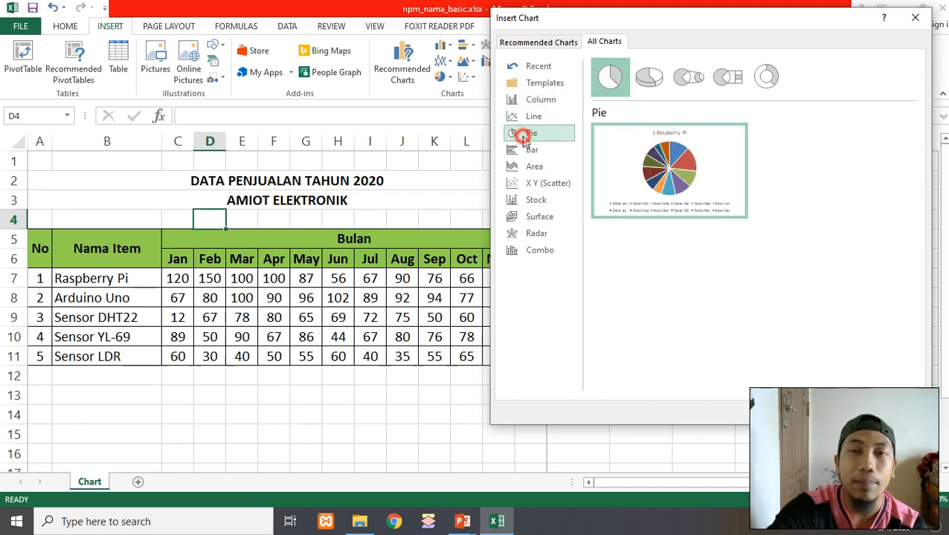
mouse_move(654, 166)
left_click(645, 77)
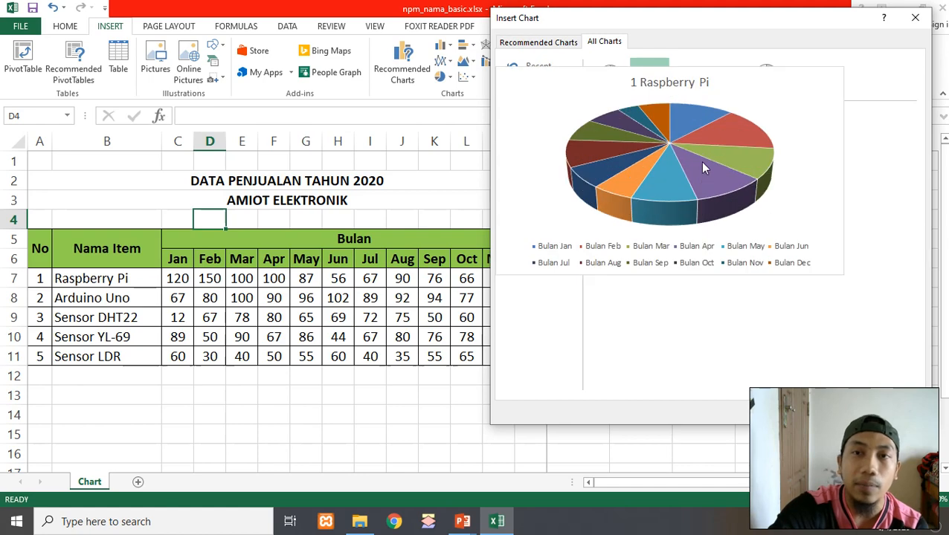
mouse_move(664, 216)
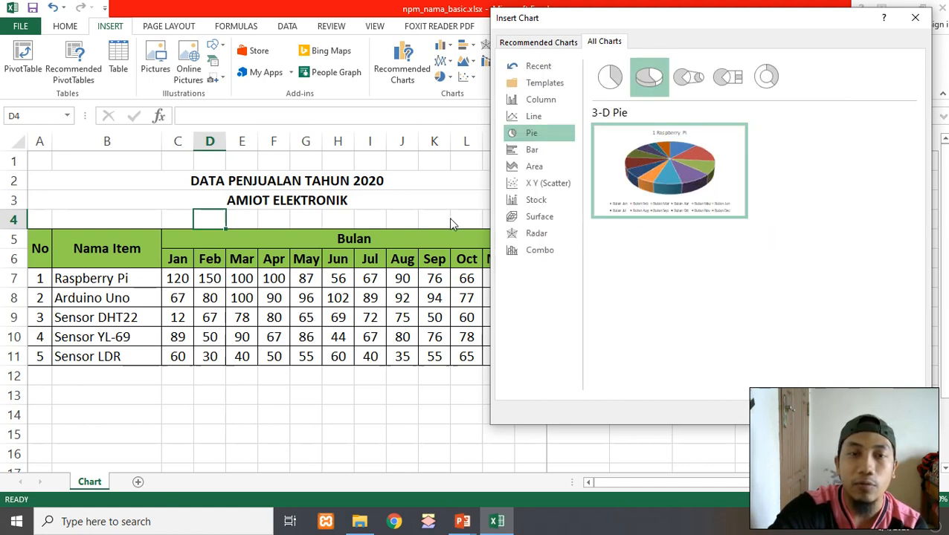
mouse_move(664, 193)
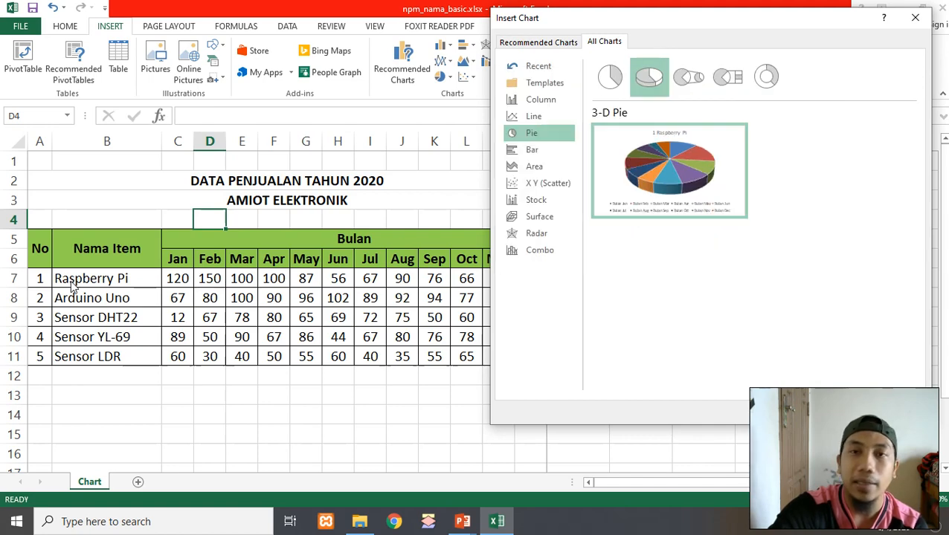
Look at the Line chart options once more and close the Insert Chart dialog without inserting a chart
left_click_drag(773, 23, 645, 45)
mouse_move(468, 211)
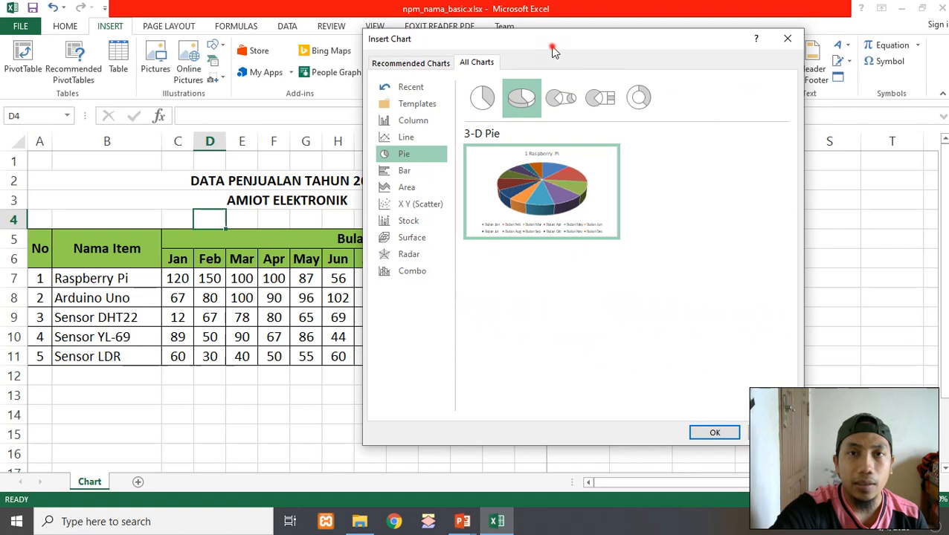
left_click_drag(552, 46, 563, 55)
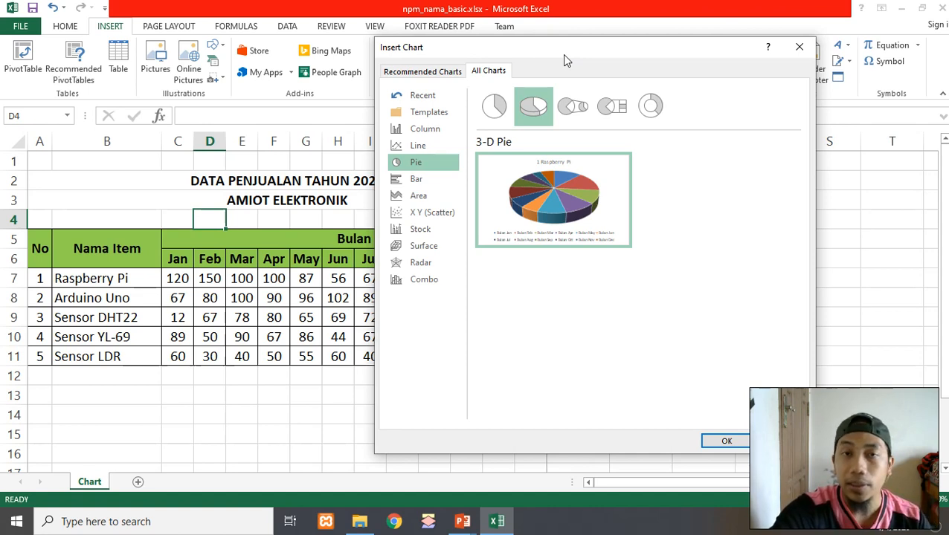
left_click(417, 145)
mouse_move(545, 206)
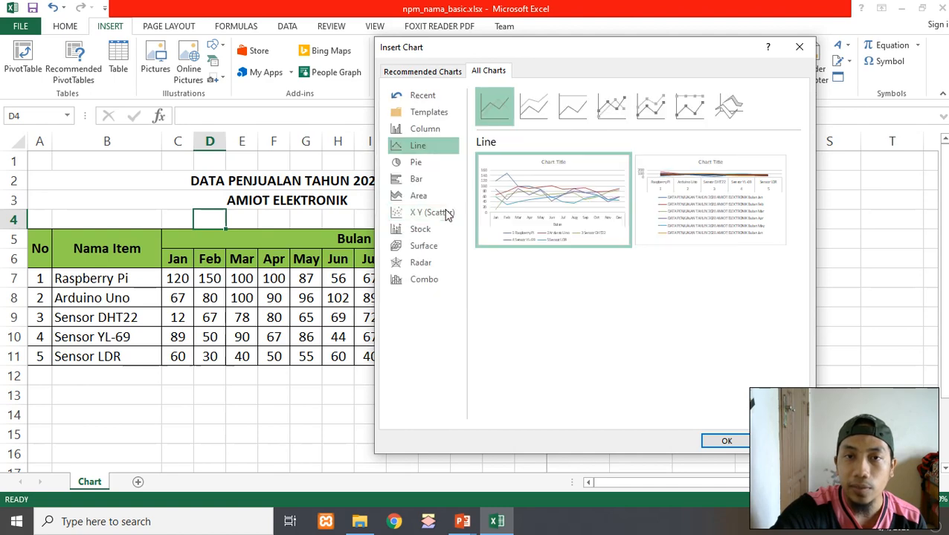
mouse_move(509, 228)
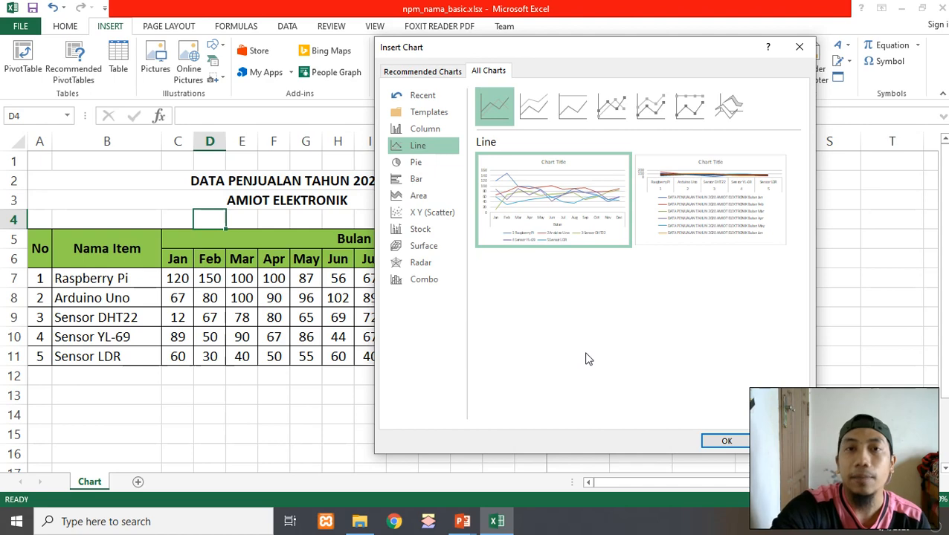
key("Escape")
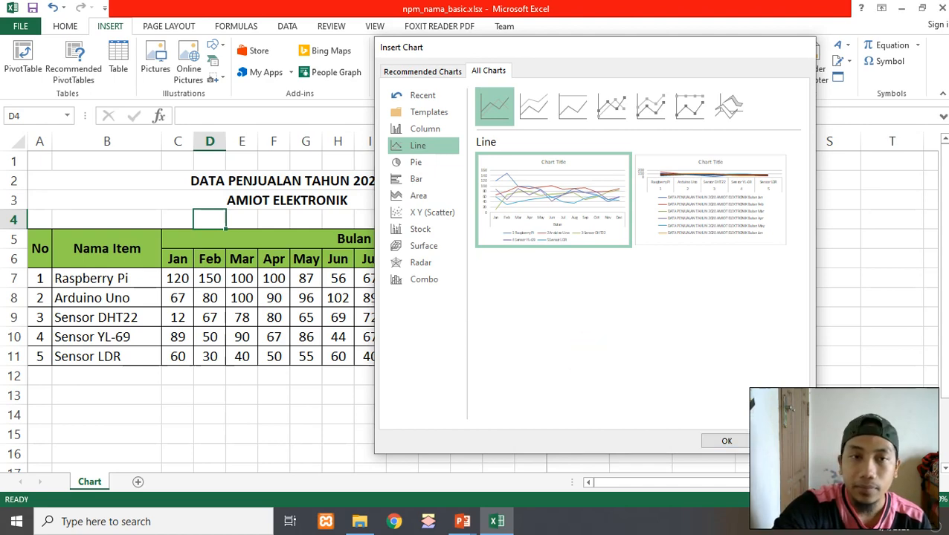
left_click(632, 371)
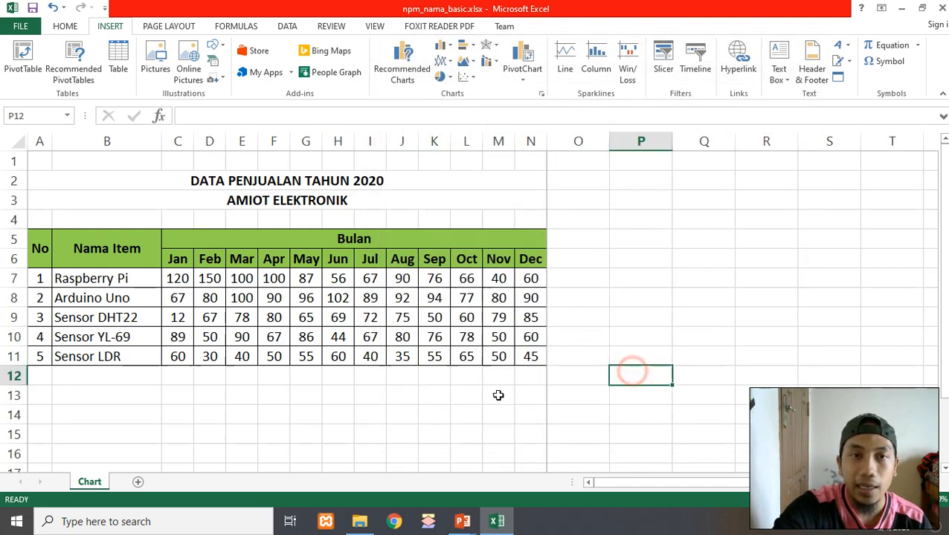
Examine the title rows and the item names in the sales table
left_click(248, 413)
left_click(209, 183)
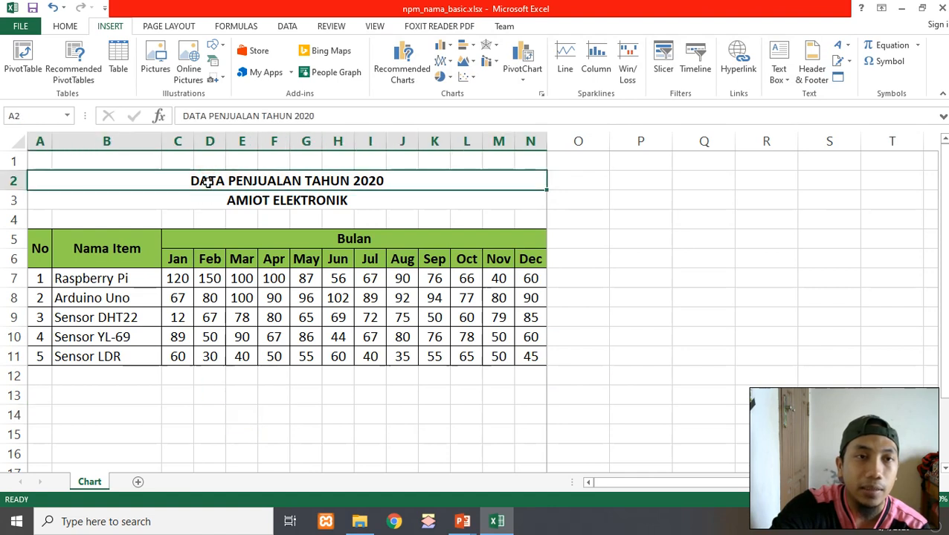
left_click(195, 198)
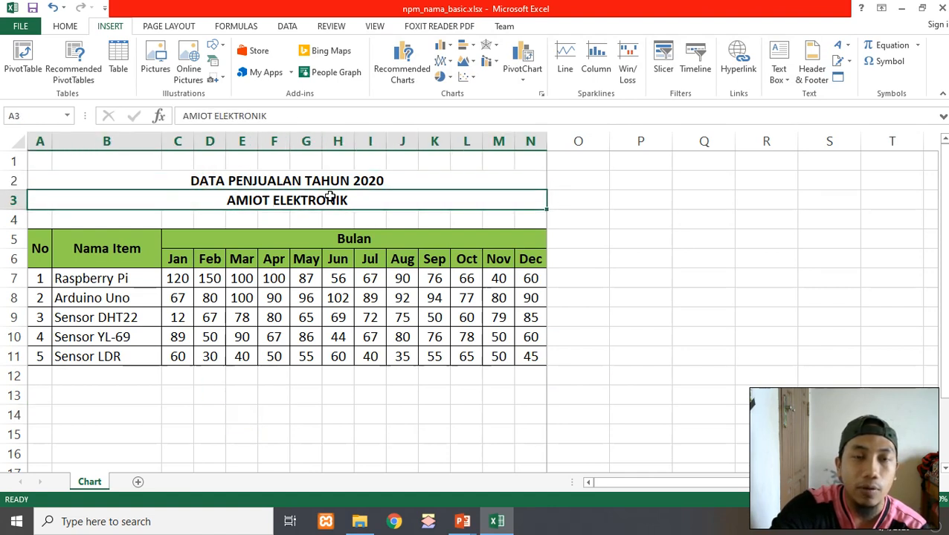
left_click(270, 178)
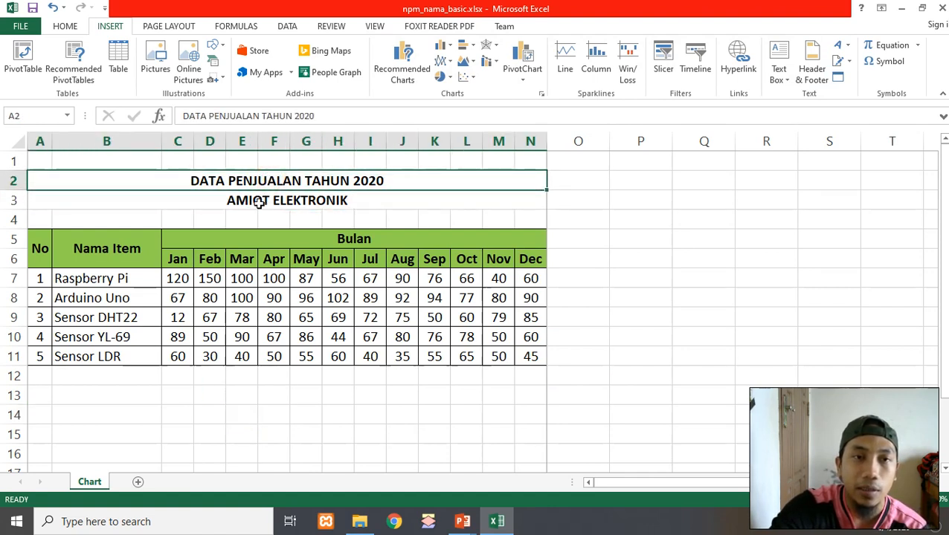
left_click(258, 202)
left_click(335, 183)
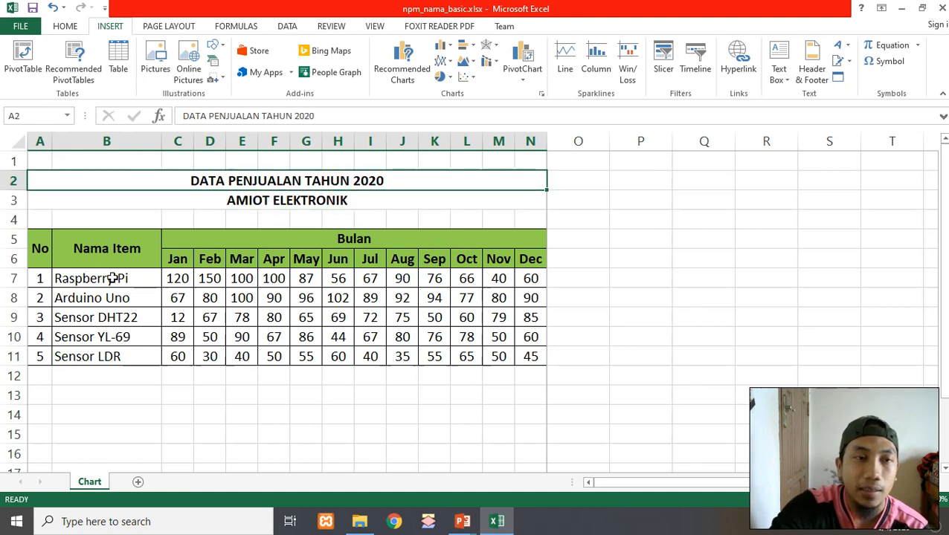
left_click_drag(111, 278, 118, 358)
left_click(99, 372)
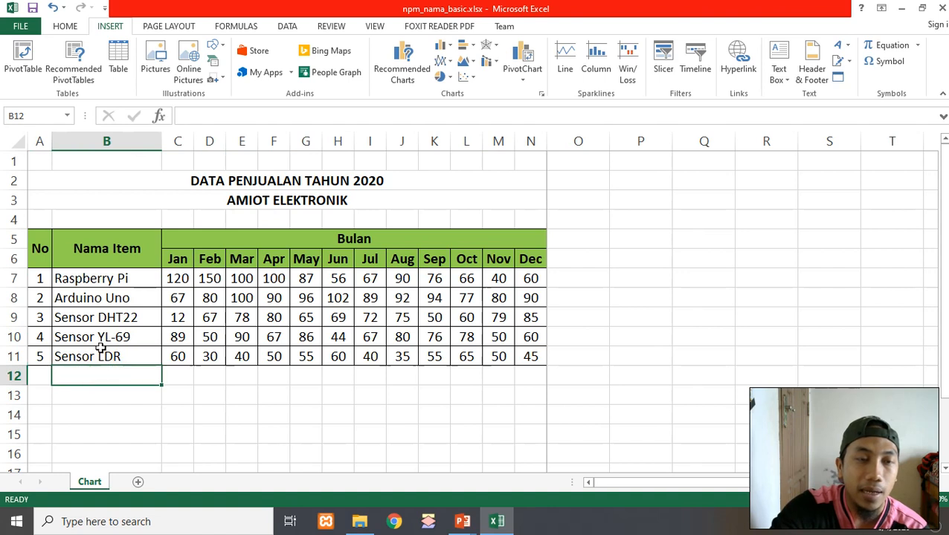
left_click(119, 278)
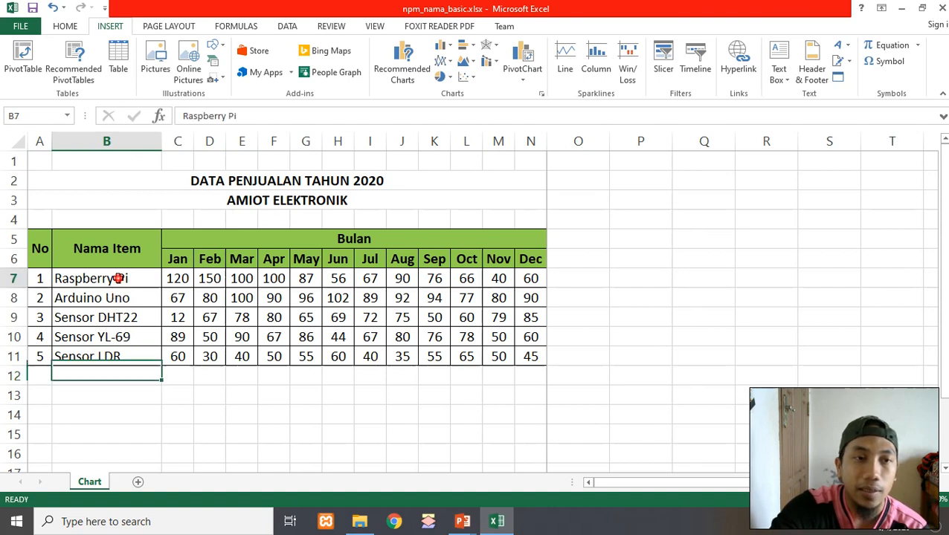
left_click(118, 298)
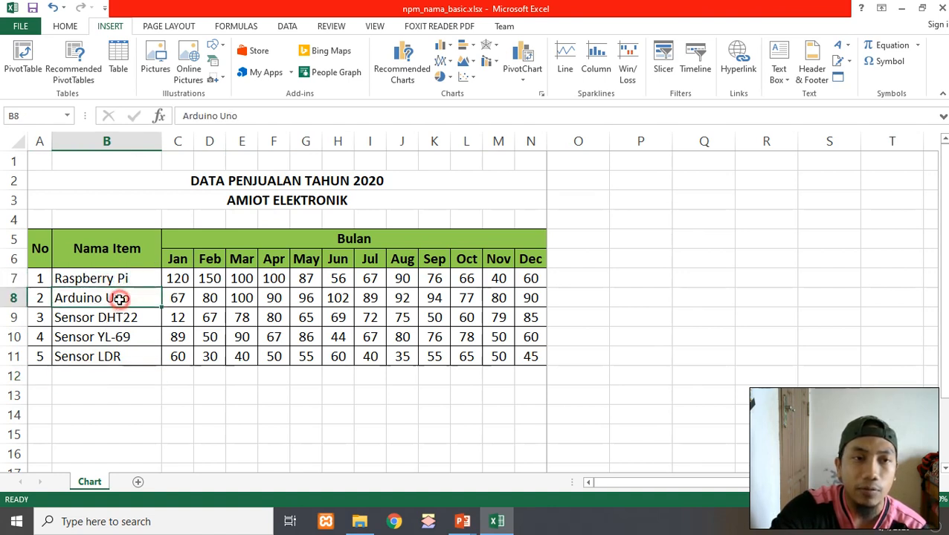
left_click(77, 317)
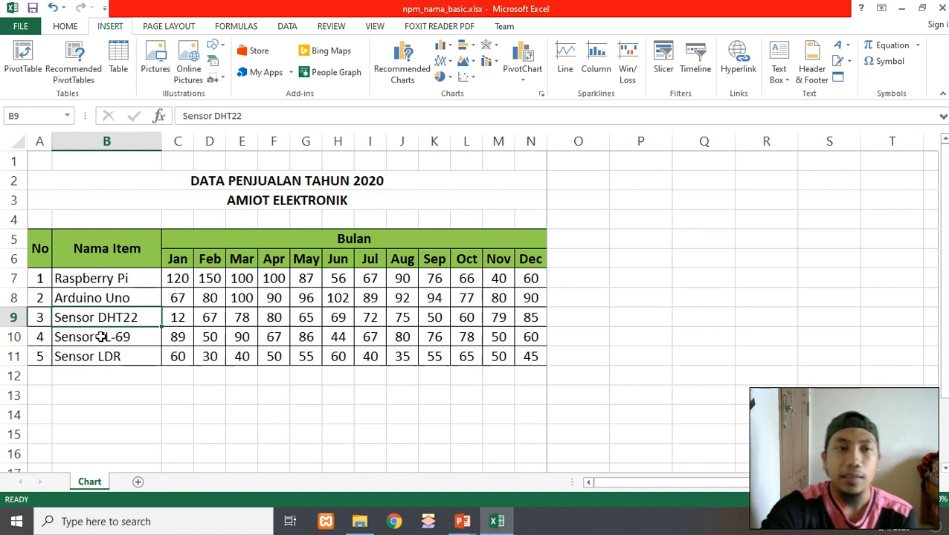
left_click(101, 337)
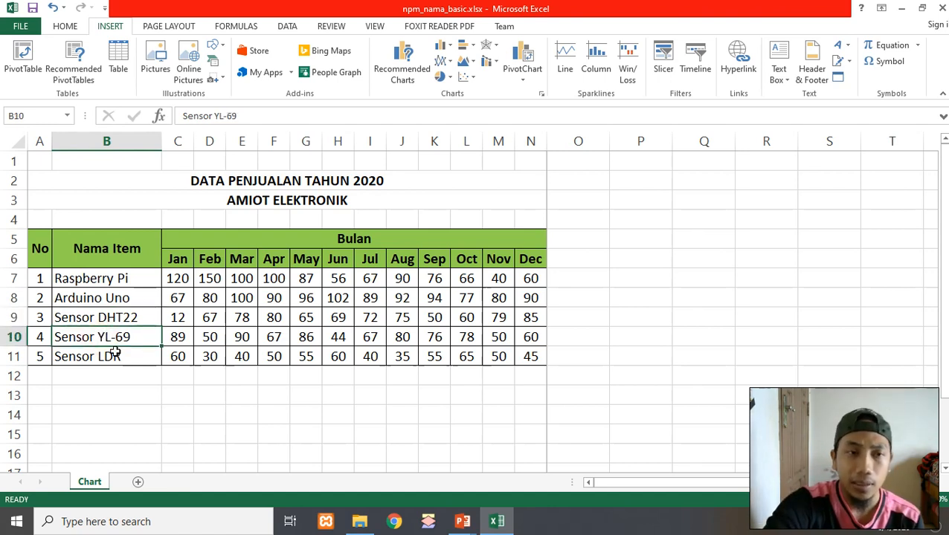
Examine the item names and the month header cells of the sales table
left_click(116, 354)
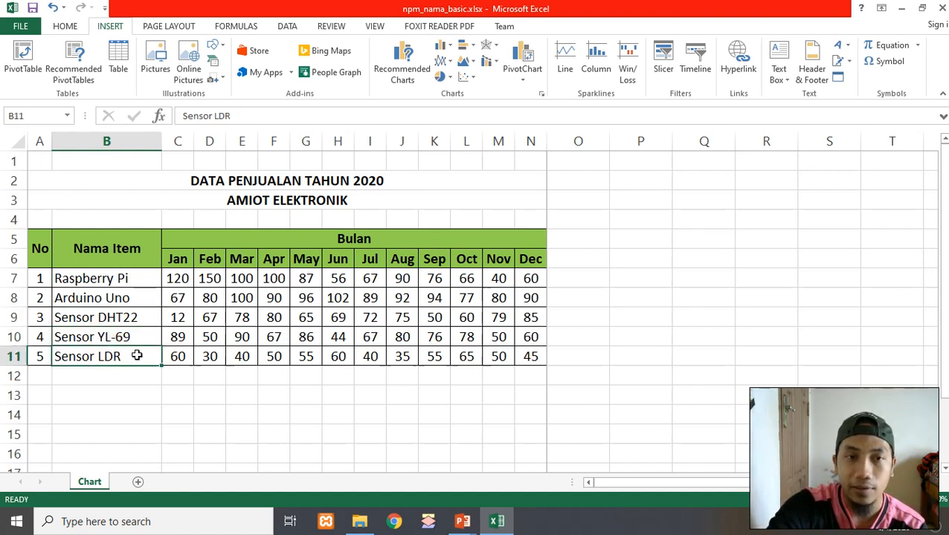
left_click(189, 280)
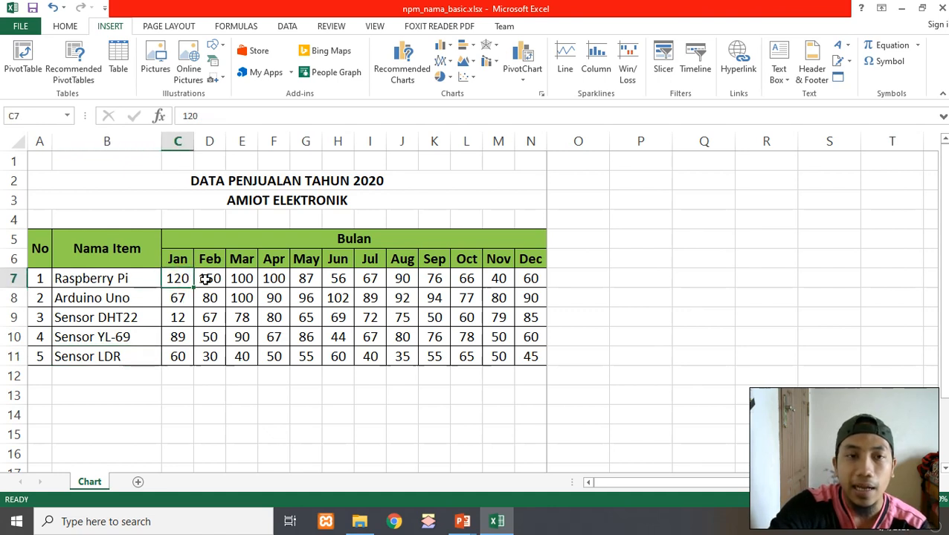
left_click(206, 277)
left_click_drag(176, 260, 387, 250)
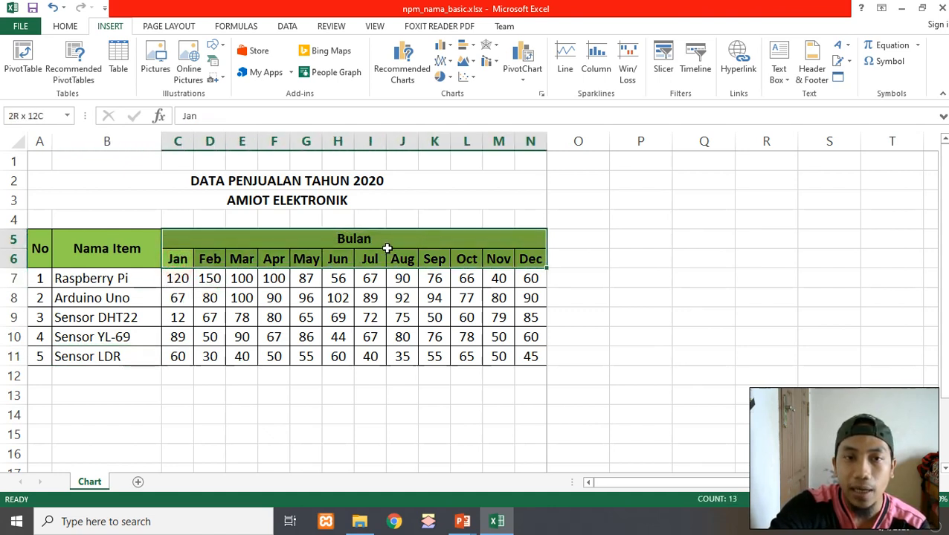
left_click(180, 277)
left_click(178, 294)
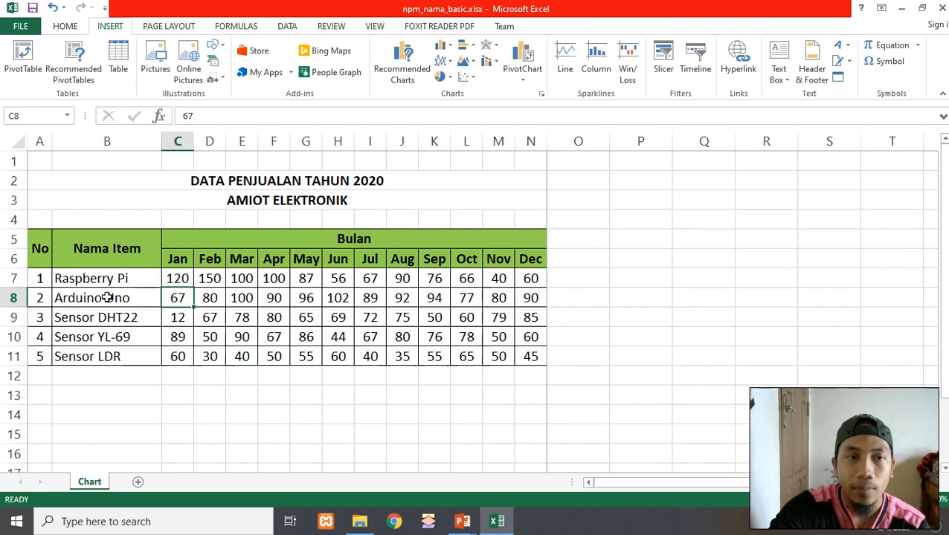
left_click(183, 260)
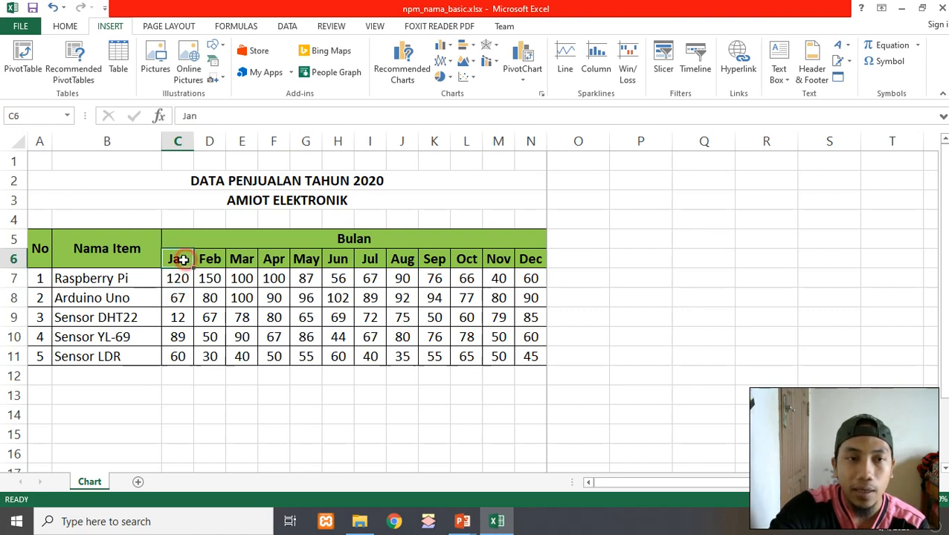
left_click(93, 281)
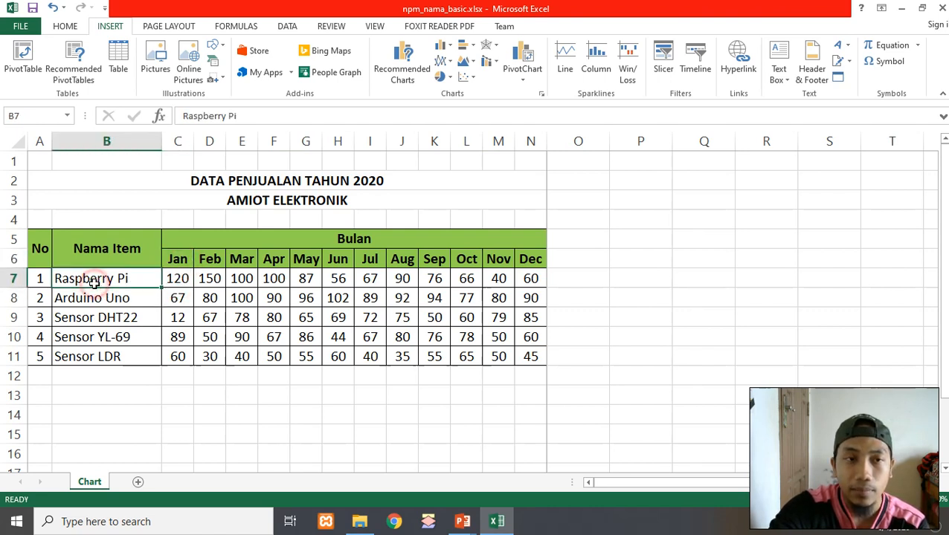
Go through the monthly sales values cell by cell along the item rows
left_click(176, 280)
left_click(208, 278)
left_click(244, 279)
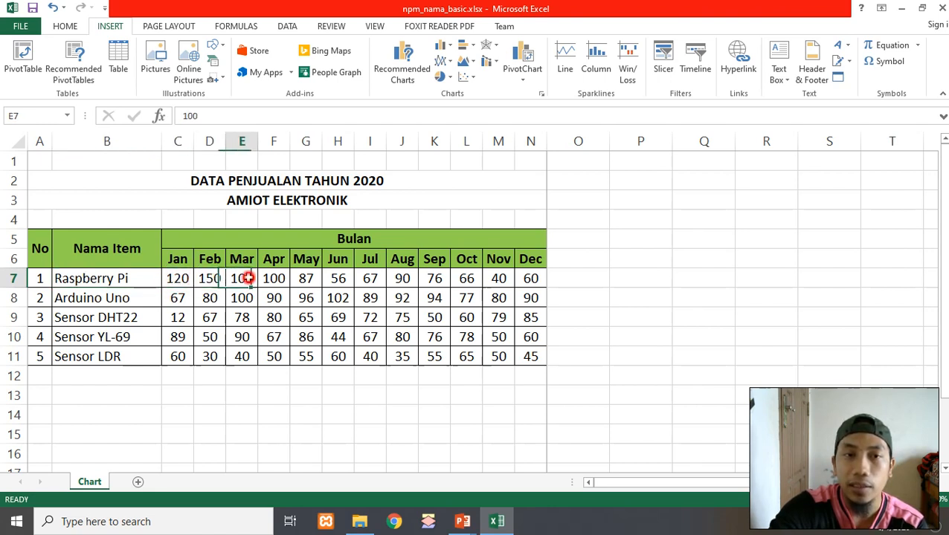
left_click(293, 276)
left_click(365, 278)
left_click(402, 278)
left_click(476, 277)
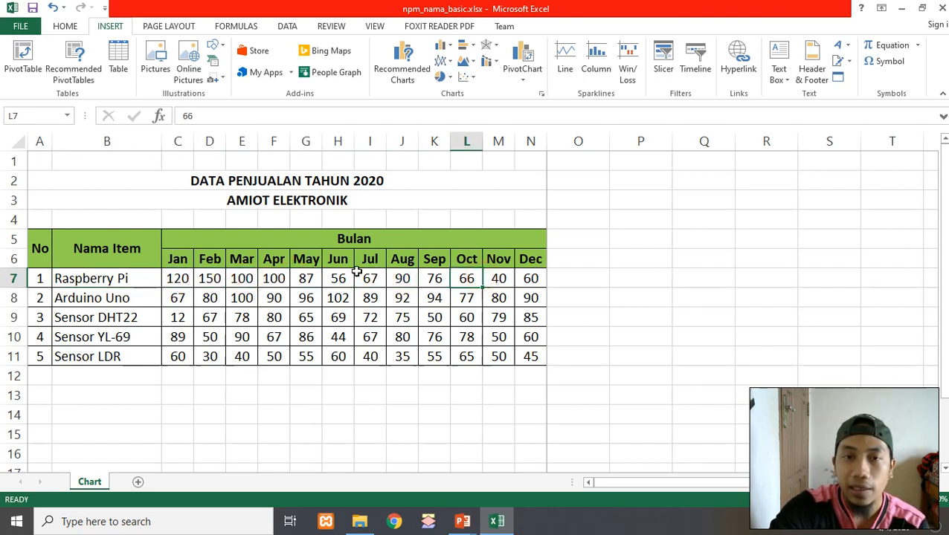
left_click_drag(173, 279, 535, 281)
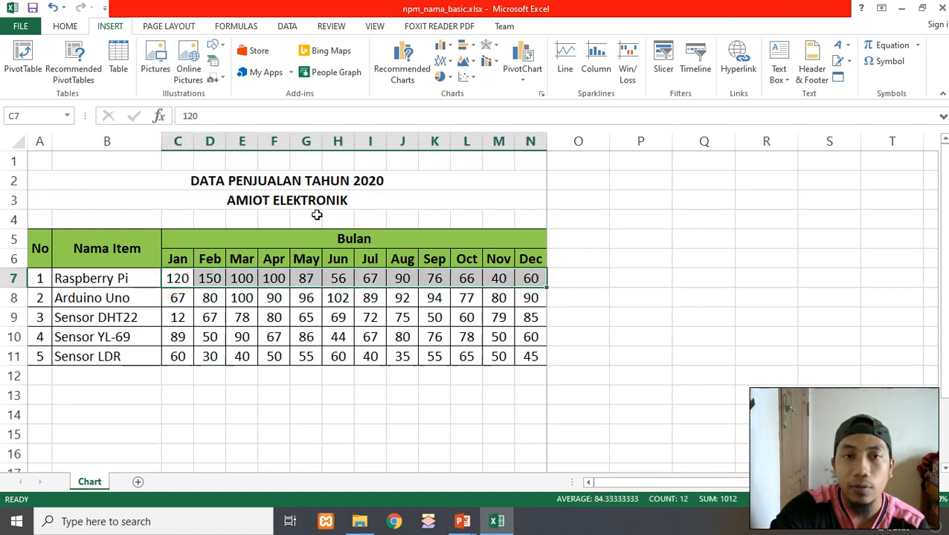
left_click(186, 279)
left_click(205, 280)
left_click(242, 281)
left_click(312, 278)
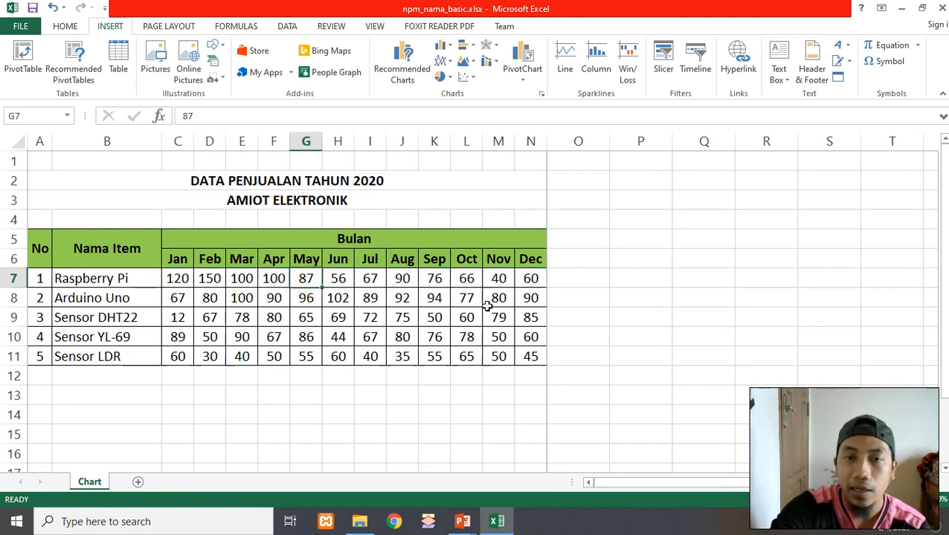
left_click(534, 276)
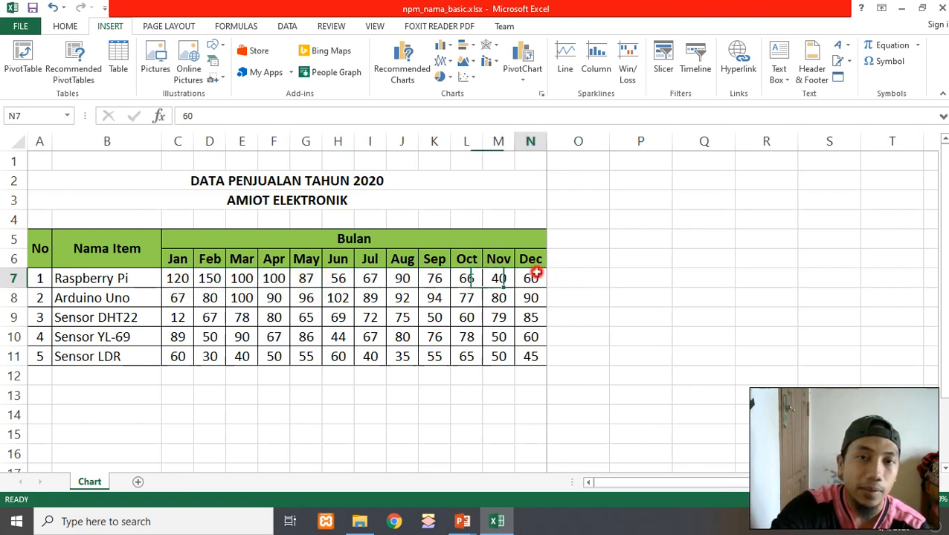
left_click(531, 358)
left_click(251, 351)
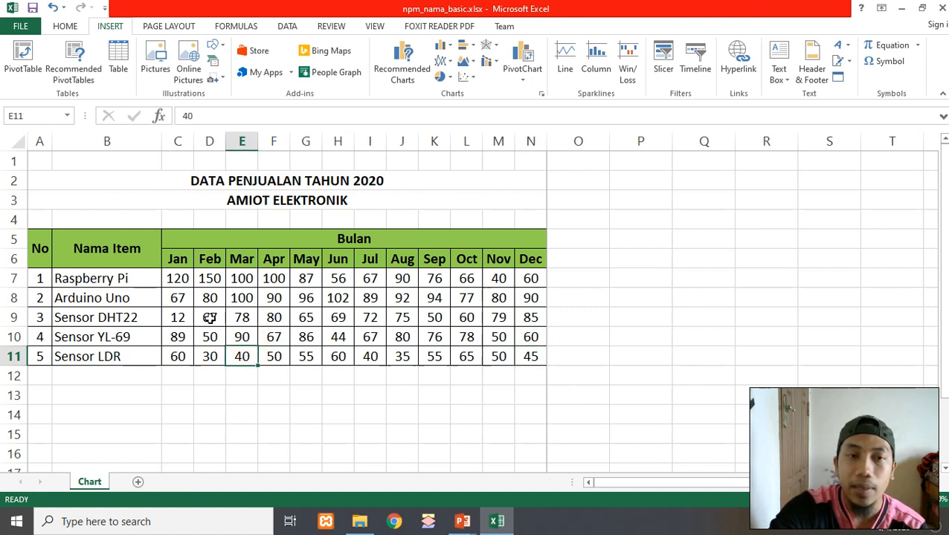
left_click(179, 283)
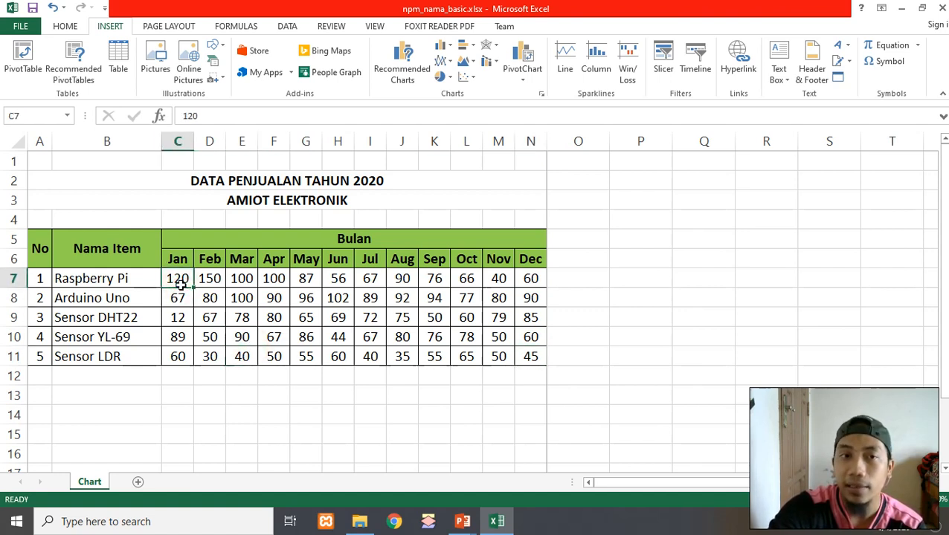
left_click(181, 297)
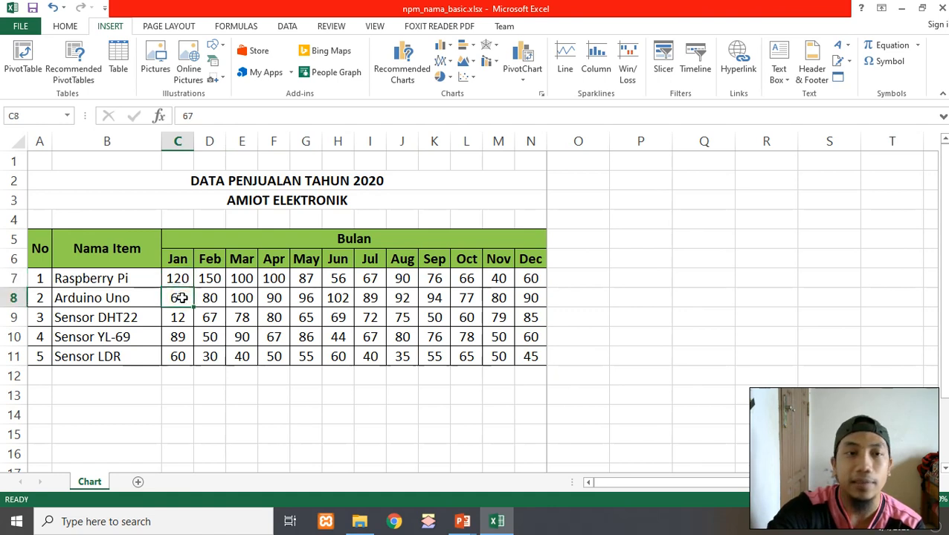
left_click(273, 292)
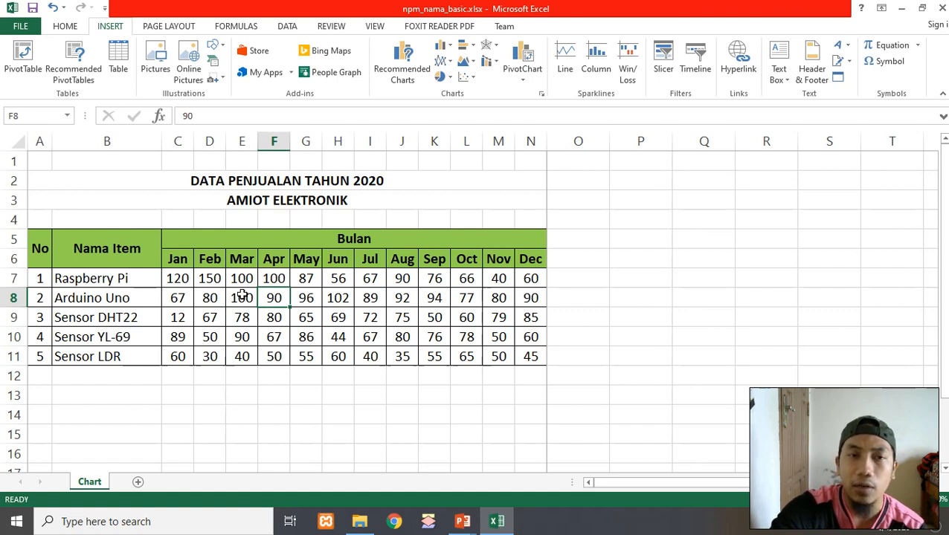
left_click(240, 333)
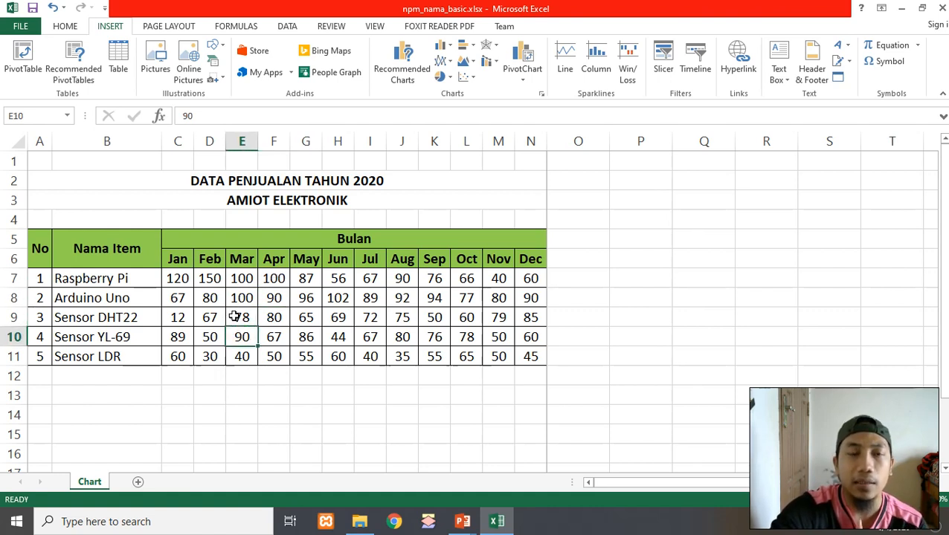
Compare selections of the first item rows, the whole table and the No column
left_click_drag(102, 245, 180, 296)
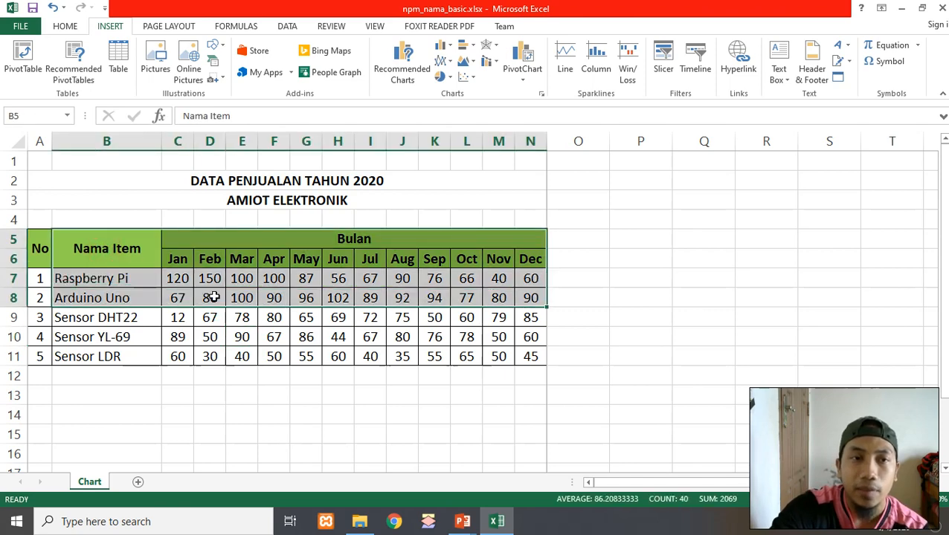
left_click(249, 320)
left_click(210, 337)
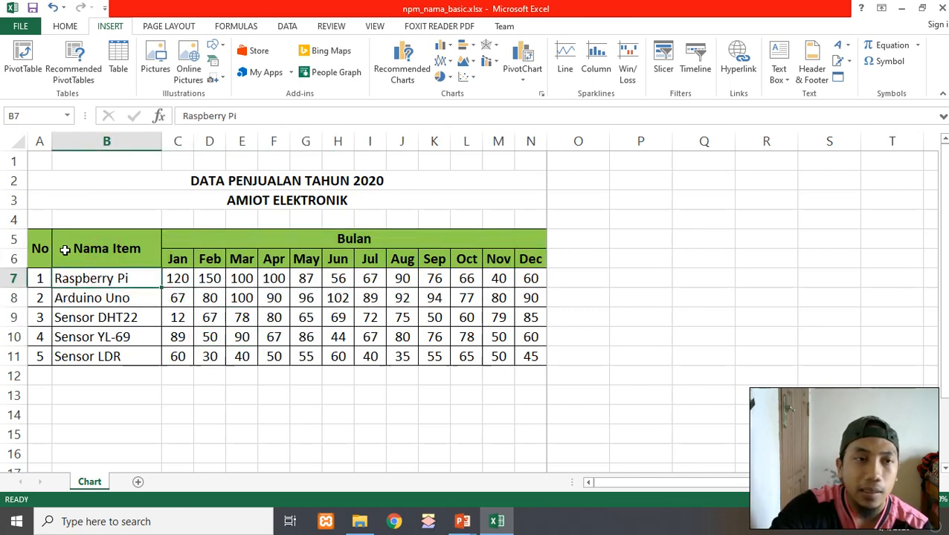
left_click_drag(66, 245, 465, 353)
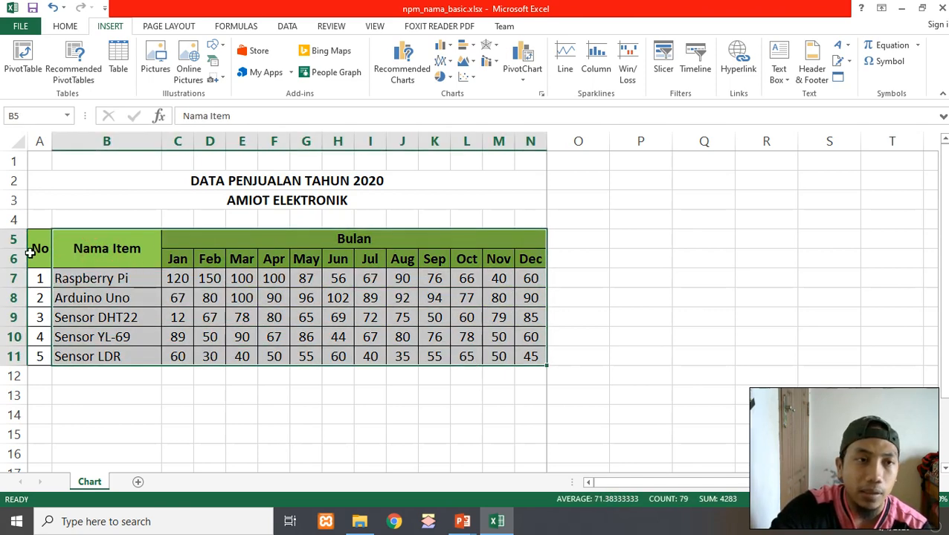
left_click_drag(37, 248, 40, 356)
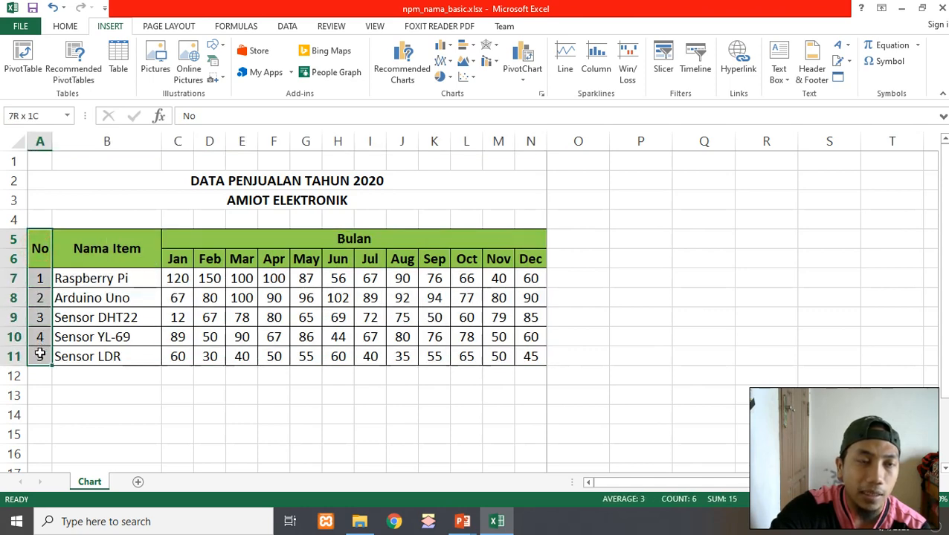
left_click(99, 292)
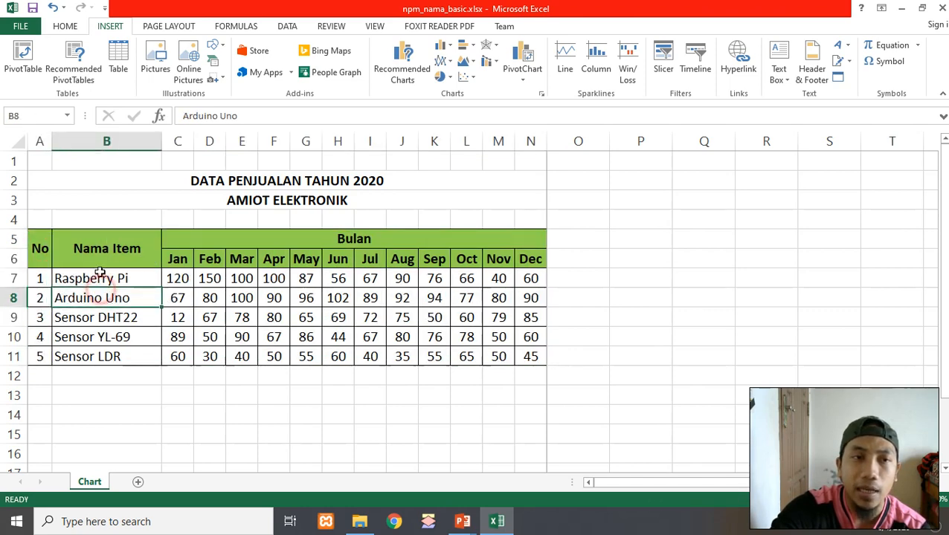
Select the table from the Nama Item header to the December sales and open the Line category of Insert Chart
left_click_drag(98, 260, 423, 357)
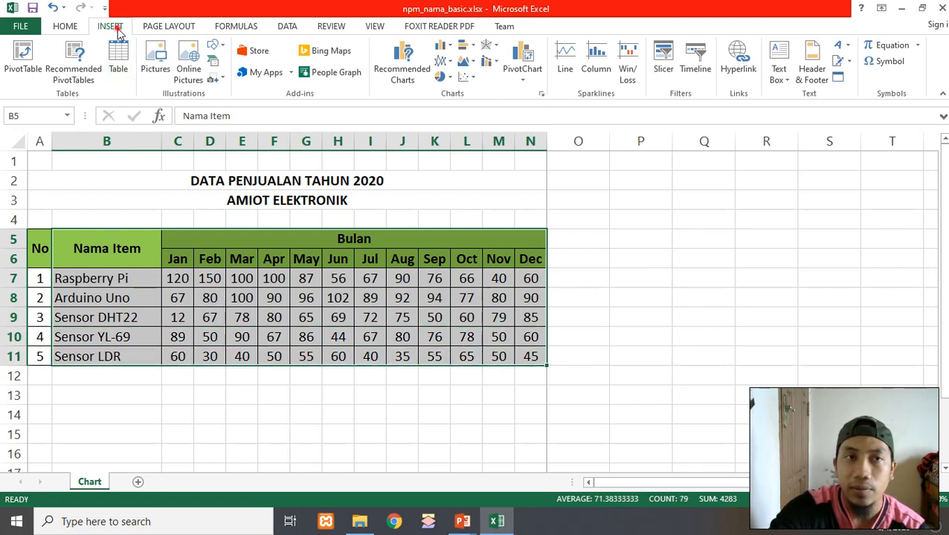
left_click(542, 93)
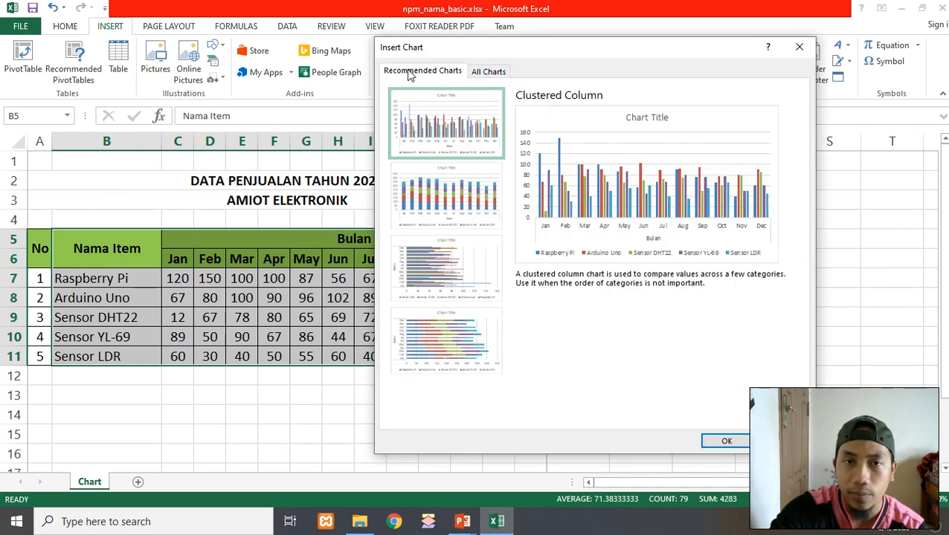
left_click(491, 71)
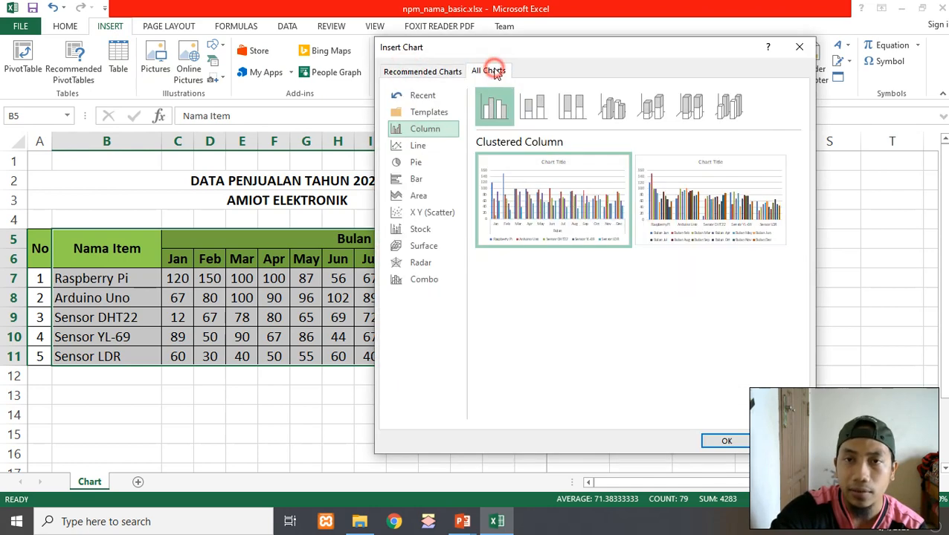
left_click_drag(552, 53, 571, 50)
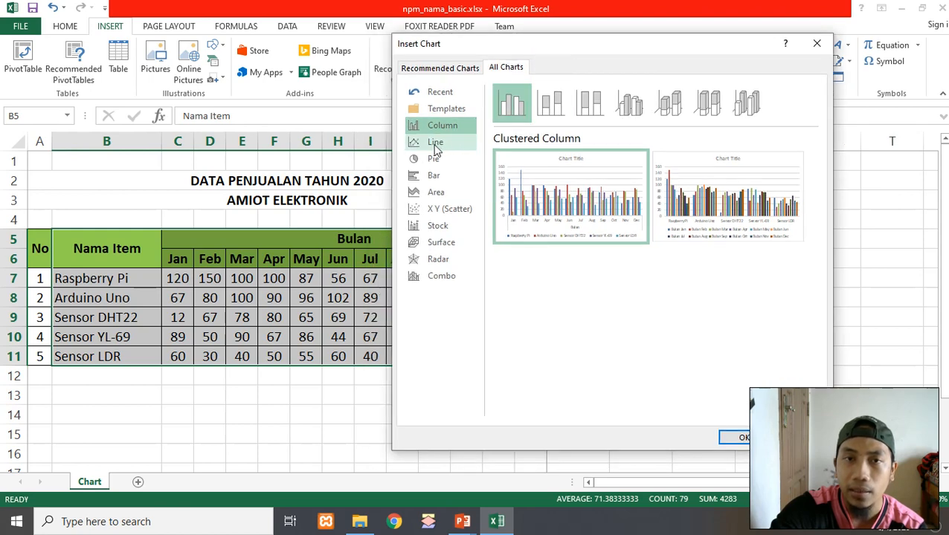
left_click(437, 147)
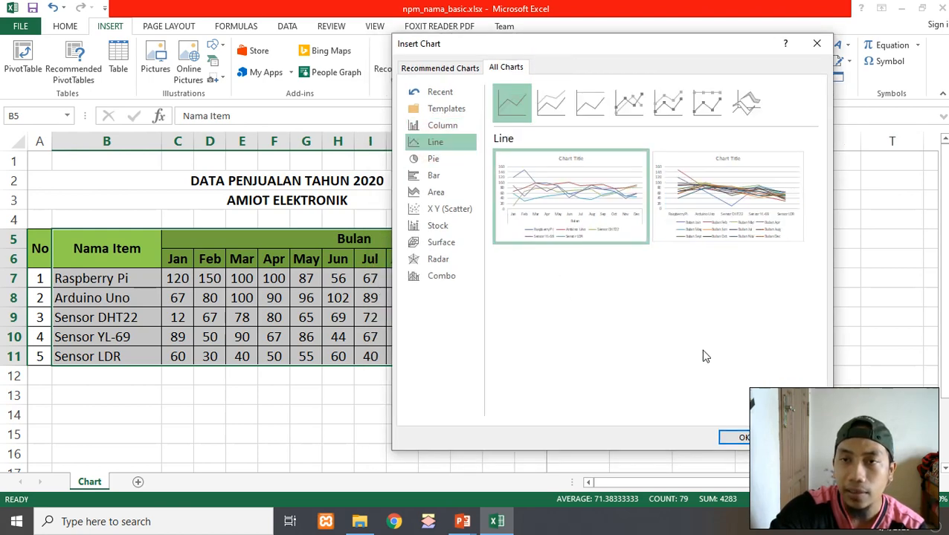
mouse_move(554, 227)
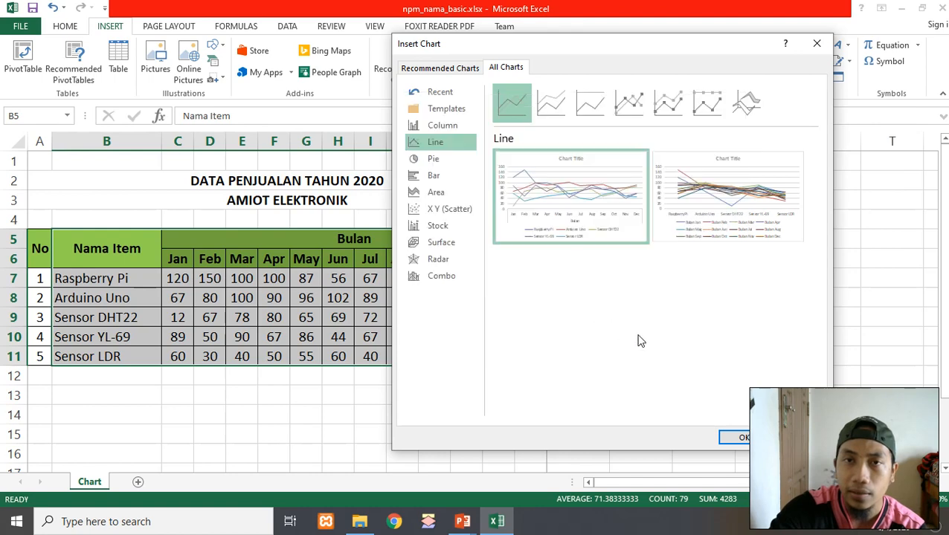
mouse_move(744, 205)
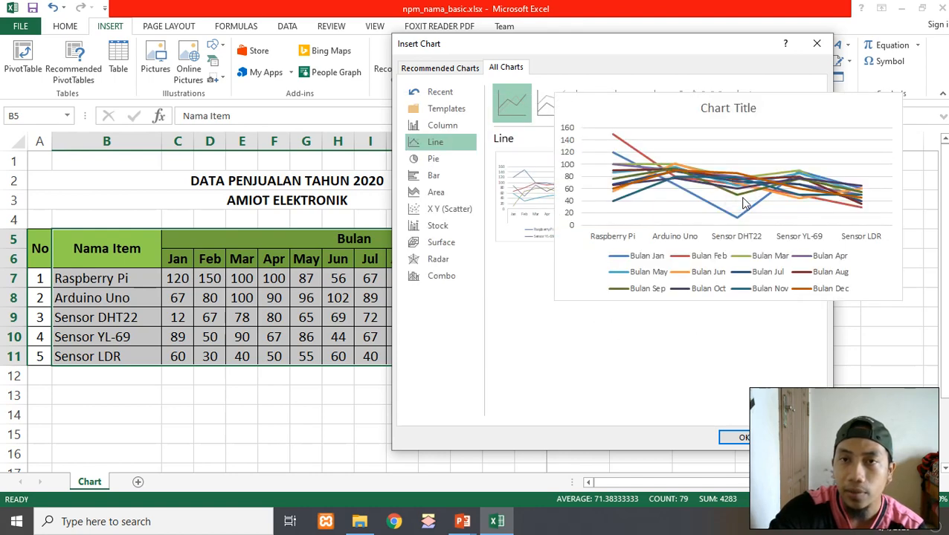
Preview the Stacked Line, 100% Stacked Line and marker variants of the Line chart
left_click(559, 104)
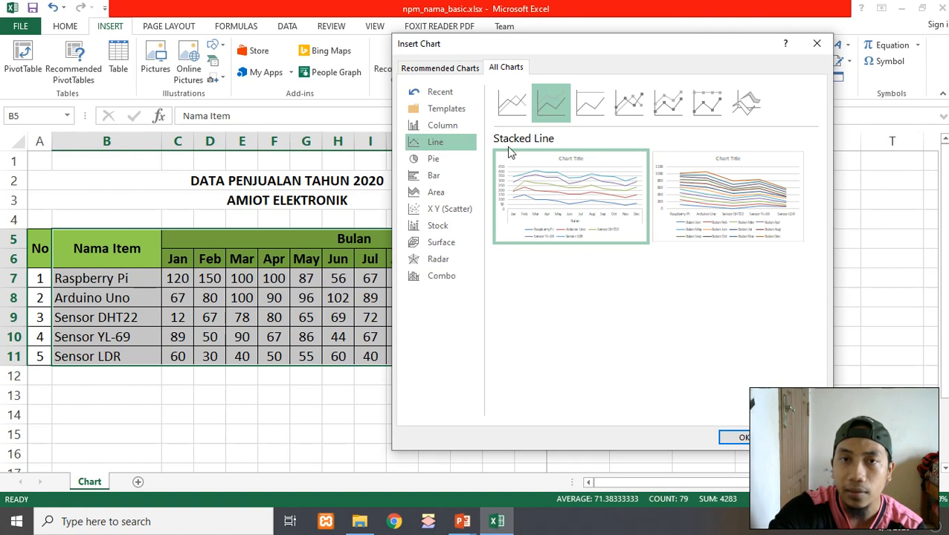
left_click(512, 102)
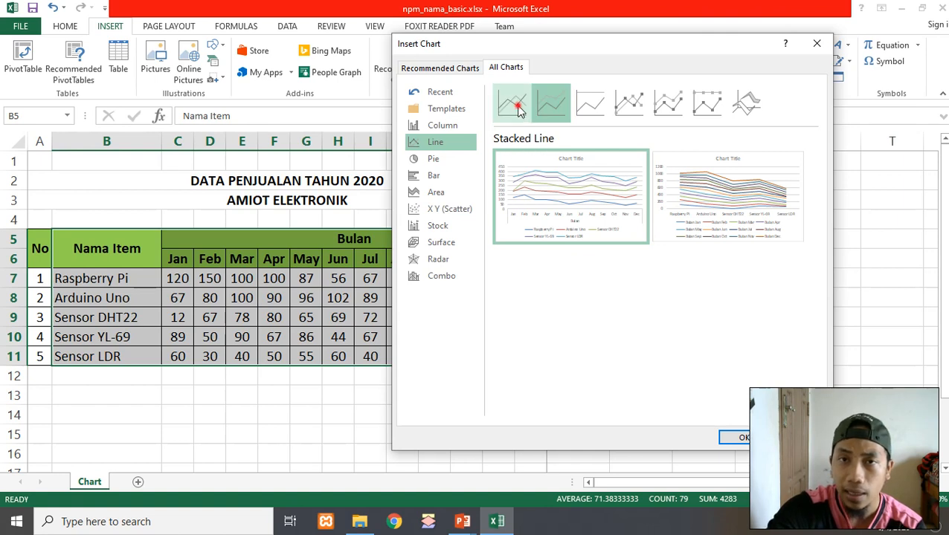
left_click(586, 109)
mouse_move(550, 177)
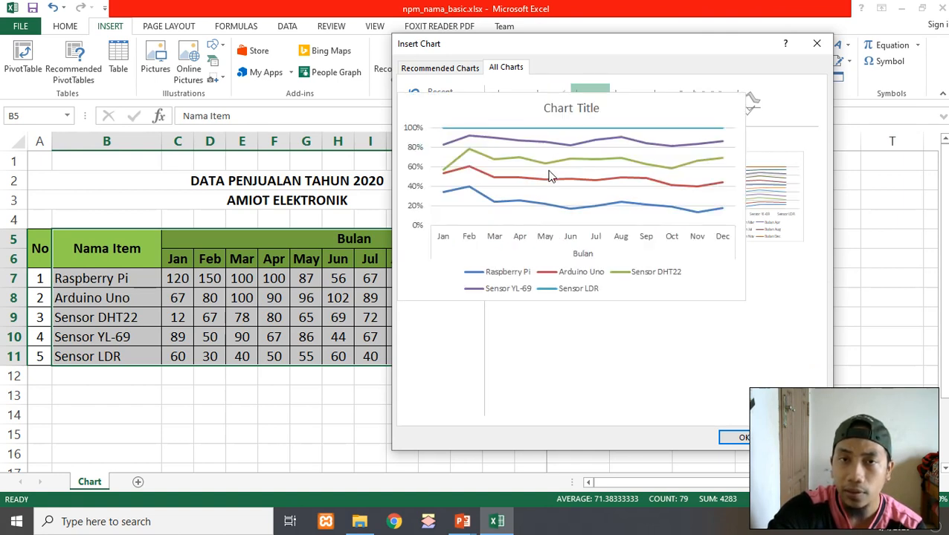
left_click(629, 103)
left_click(668, 103)
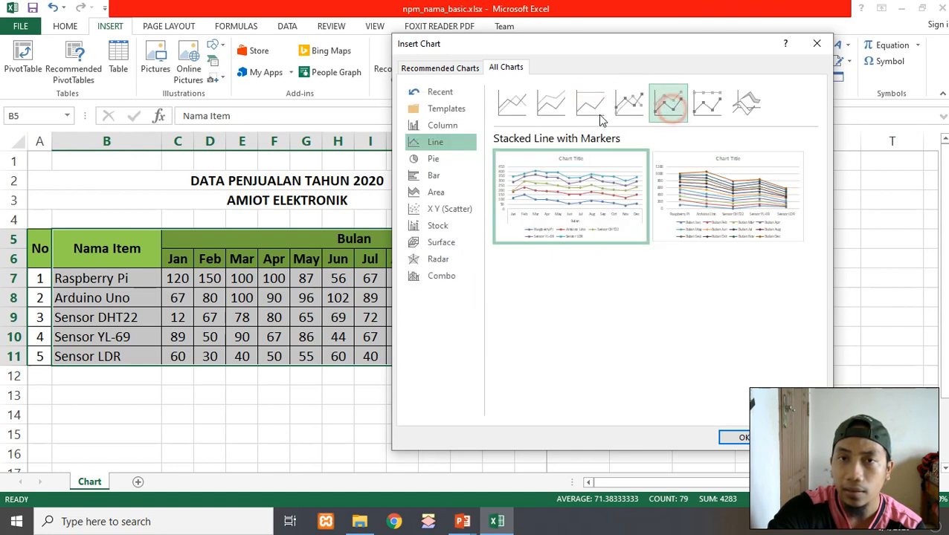
Insert a basic Line chart of the selected sales data
left_click(521, 106)
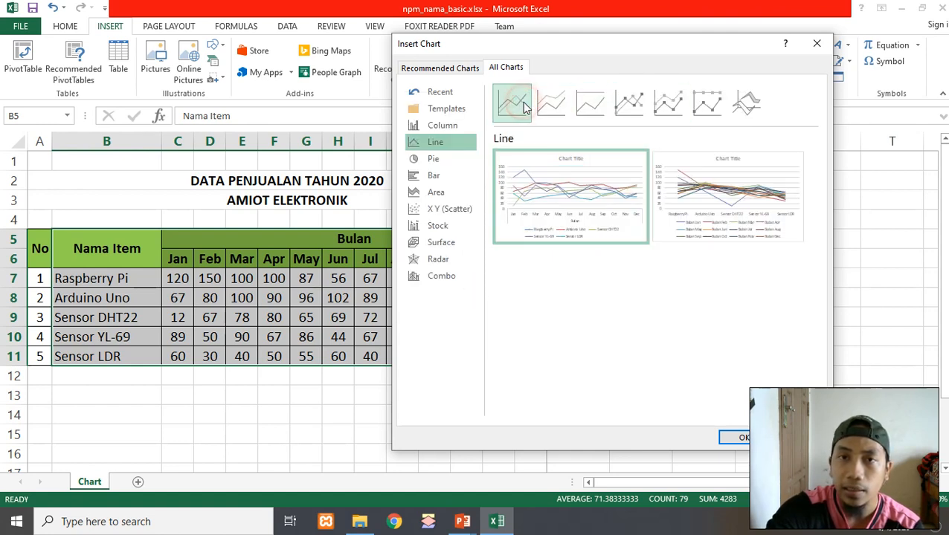
mouse_move(540, 184)
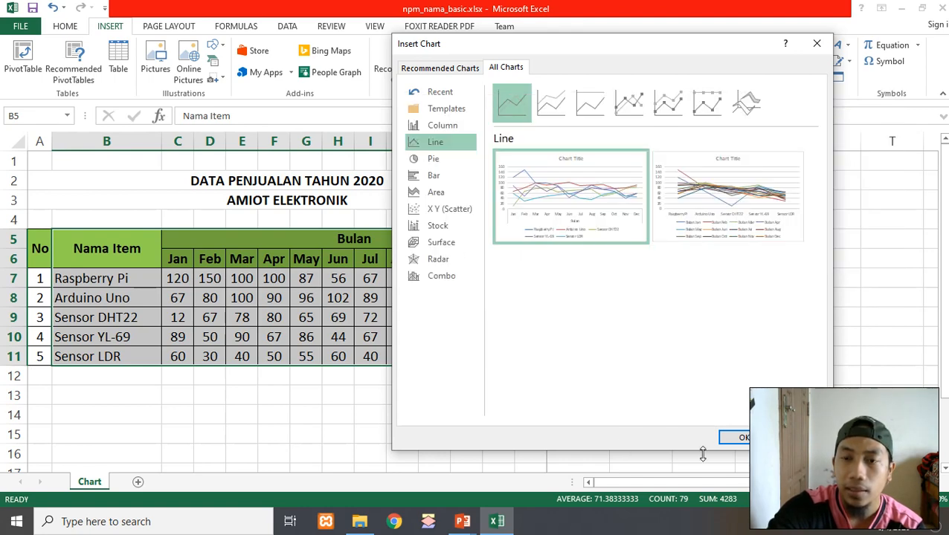
left_click(744, 438)
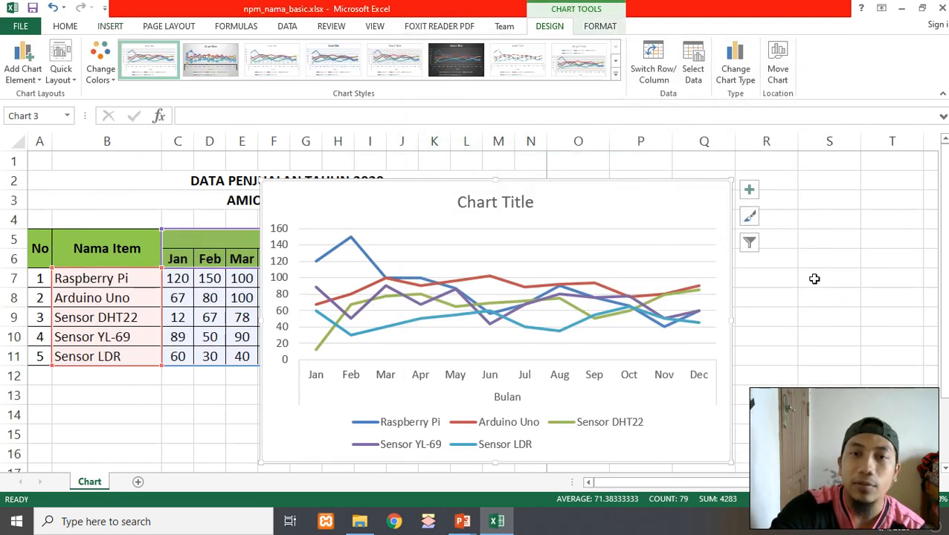
Move the line chart from beside the table to below it, under the sales rows
left_click_drag(625, 208, 582, 212)
scroll(699, 212, "down", 2)
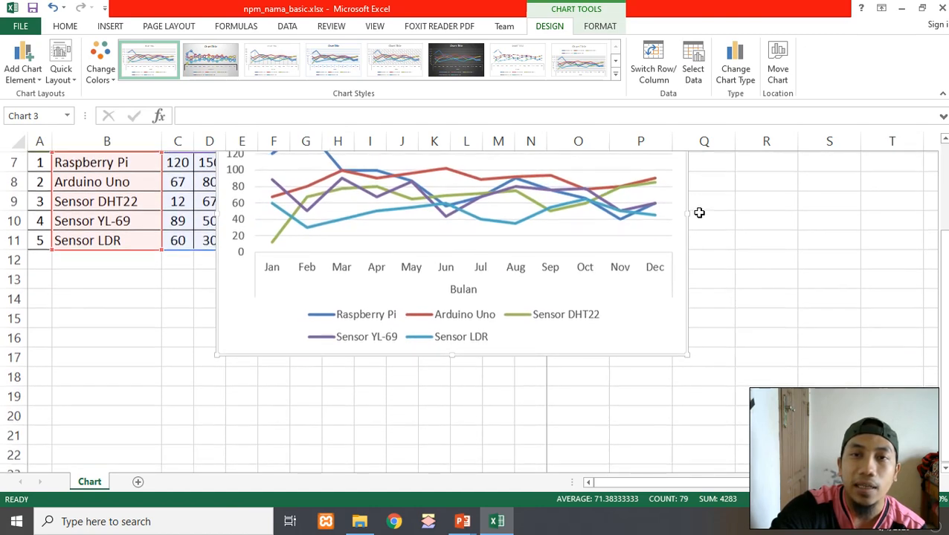
scroll(574, 215, "up", 1)
mouse_move(545, 169)
left_mouse_down()
mouse_move(452, 286)
mouse_move(366, 313)
mouse_move(392, 370)
mouse_move(373, 329)
left_mouse_up()
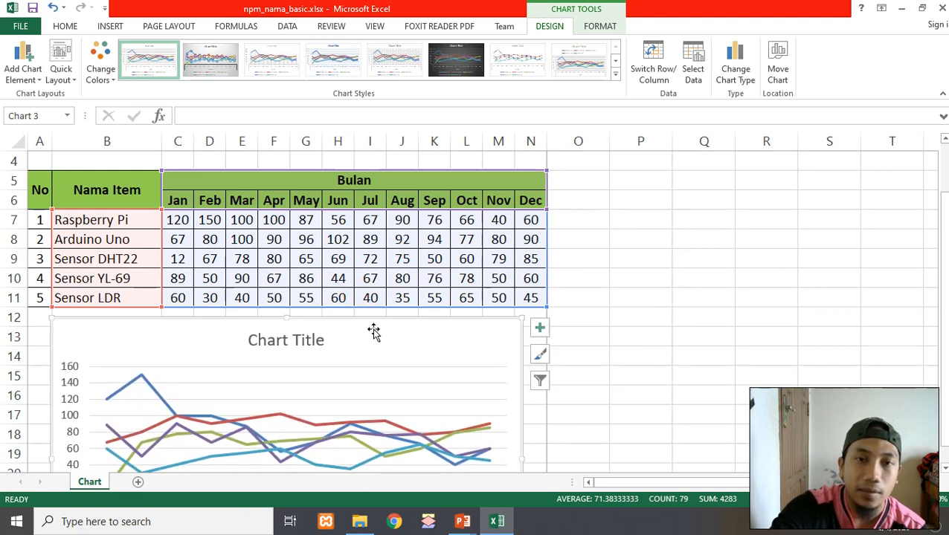
Examine the inserted line chart's plot, axis and legend below the table
left_click(659, 323)
scroll(327, 210, "down", 2)
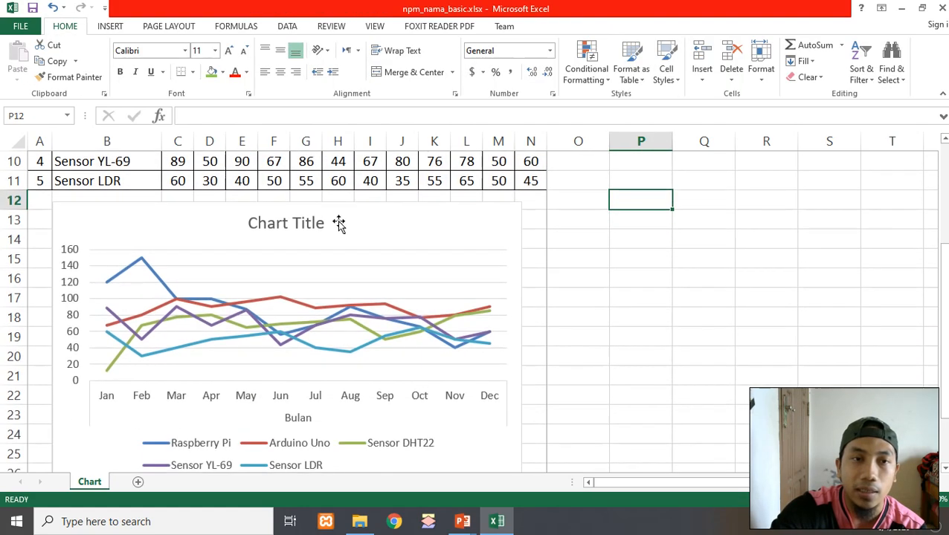
left_click(339, 220)
scroll(400, 227, "up", 3)
scroll(379, 231, "up", 1)
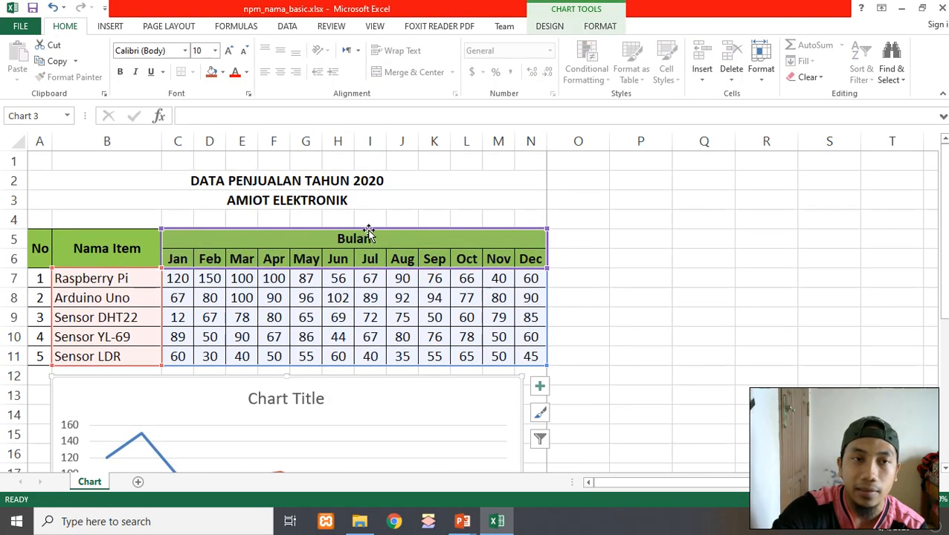
scroll(367, 231, "down", 1)
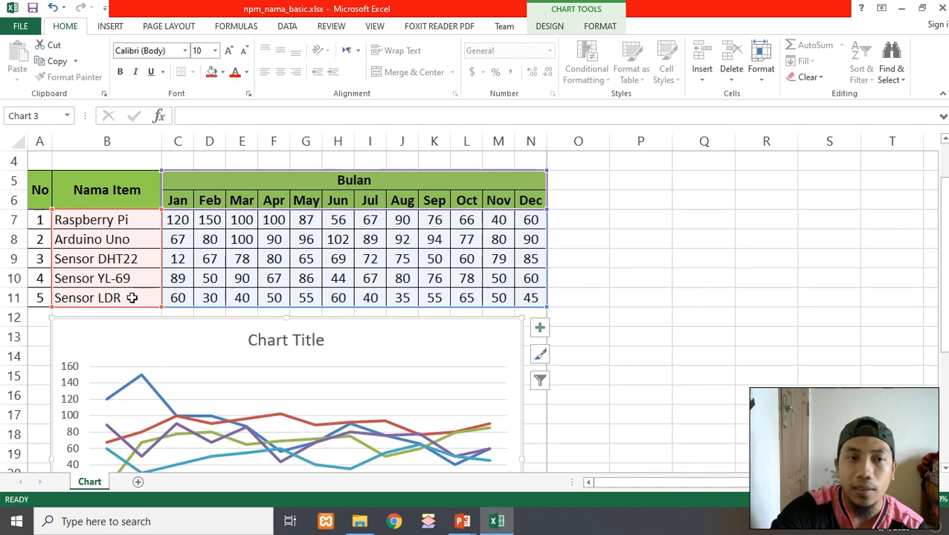
scroll(131, 298, "down", 2)
scroll(199, 329, "down", 1)
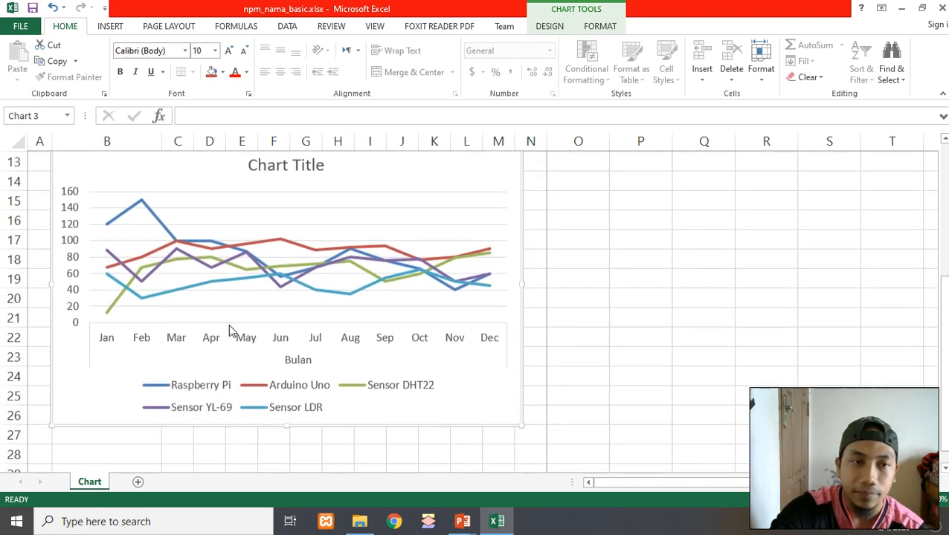
scroll(512, 369, "up", 3)
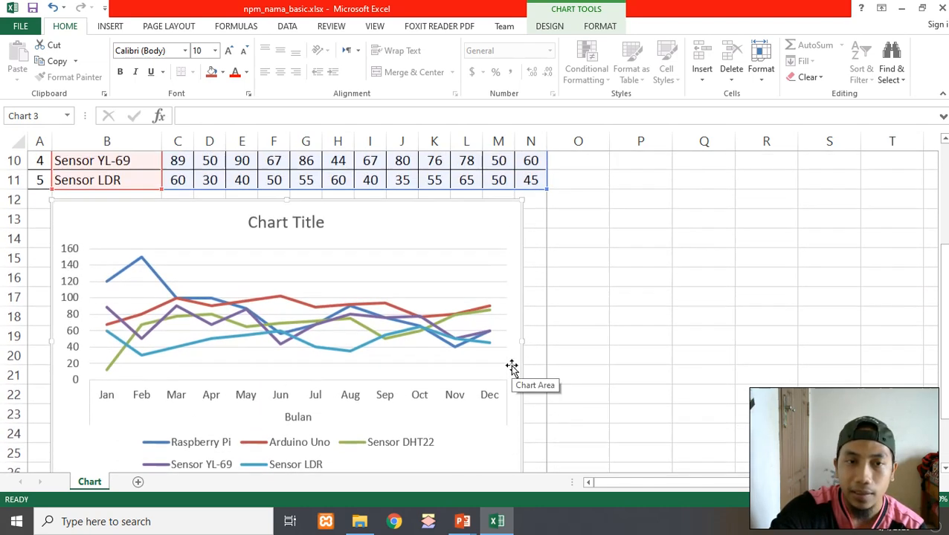
left_click(659, 274)
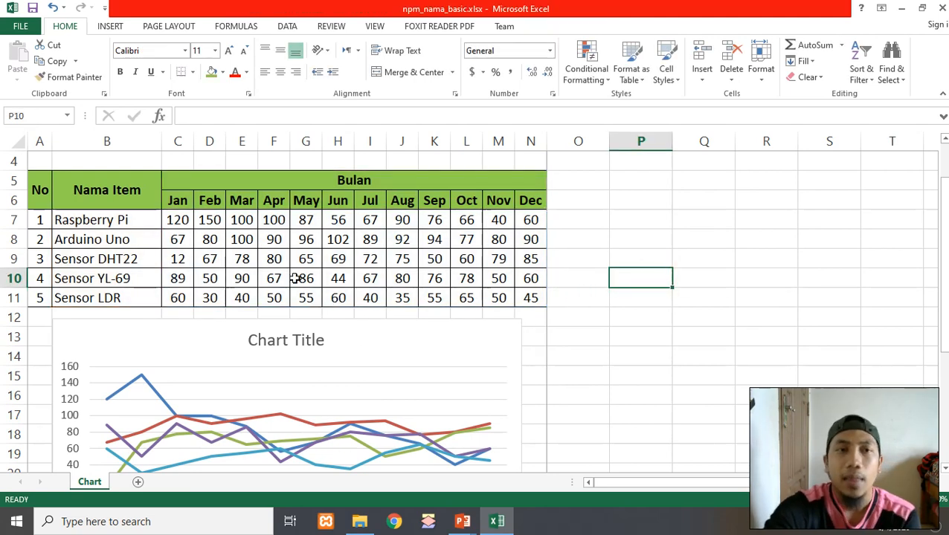
Insert another Line chart from a single item-name cell, choosing the variant with items along the horizontal axis
left_click(112, 182)
left_click(337, 200)
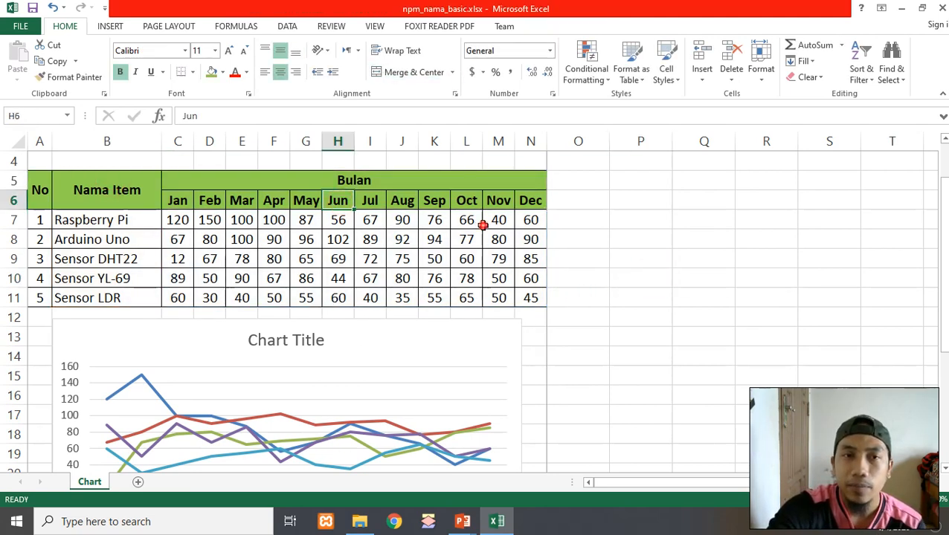
left_click(497, 219)
left_click(129, 221)
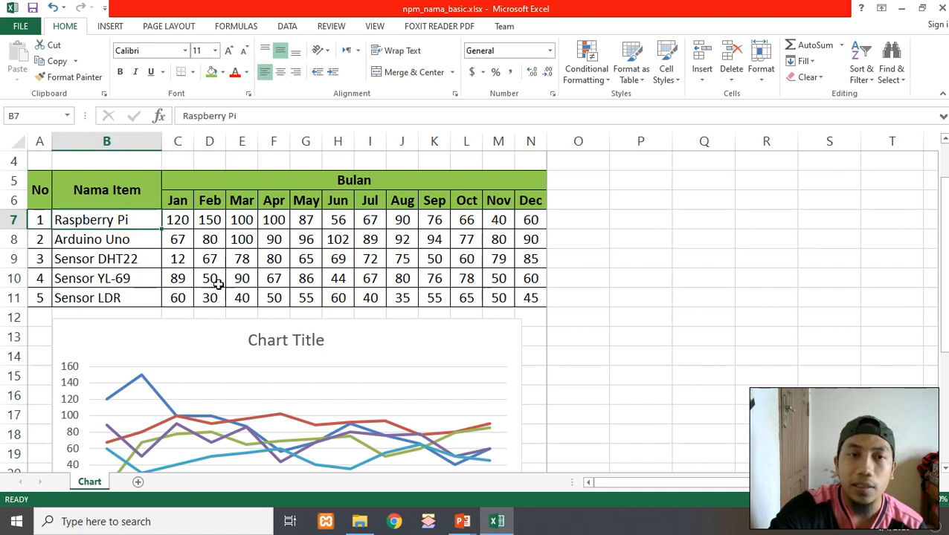
left_click(137, 239)
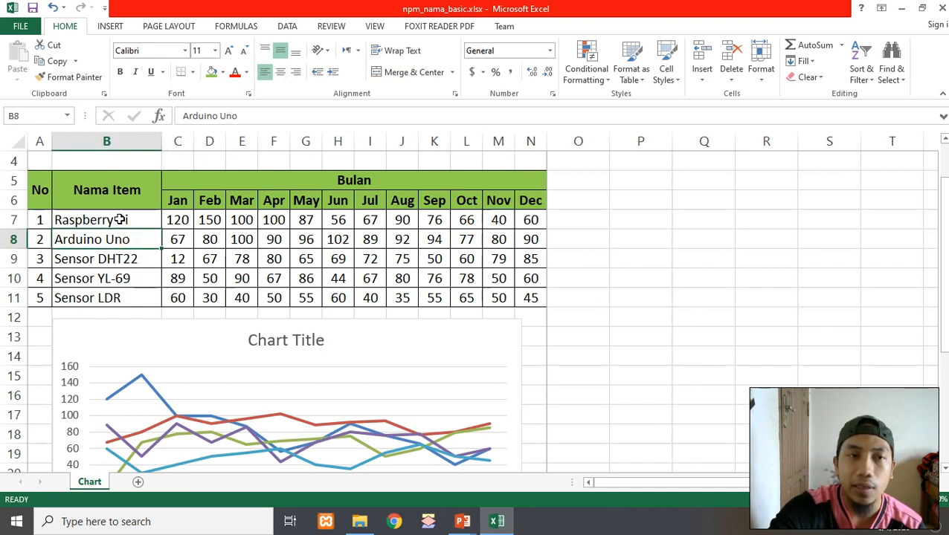
left_click(120, 219)
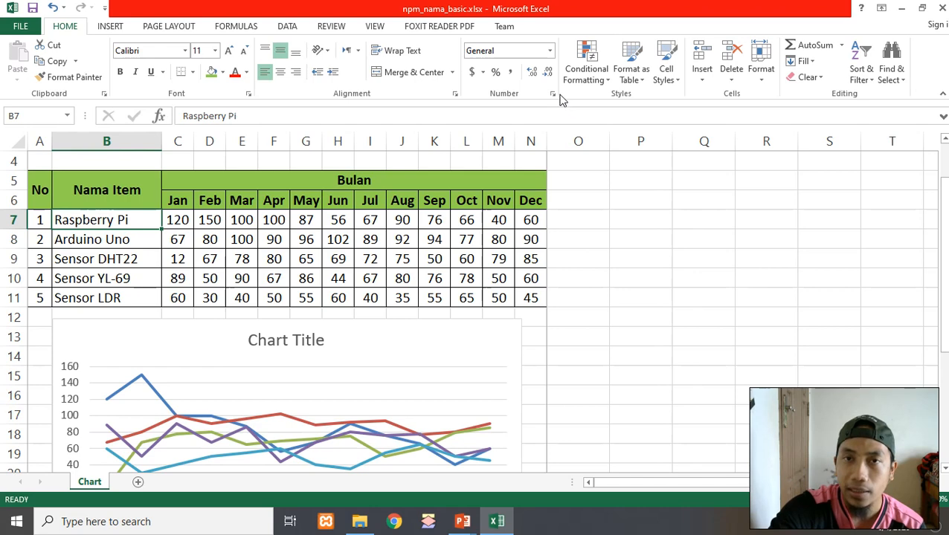
left_click(117, 28)
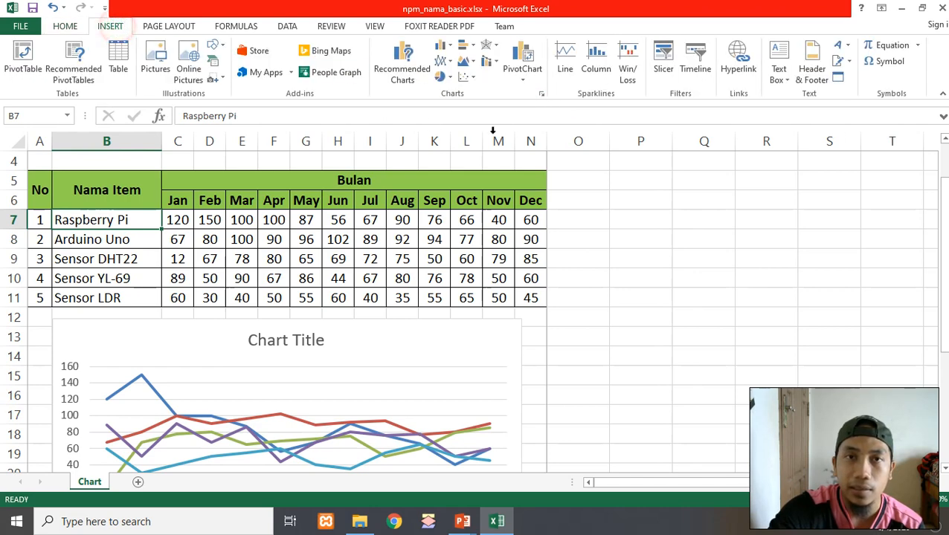
left_click(542, 94)
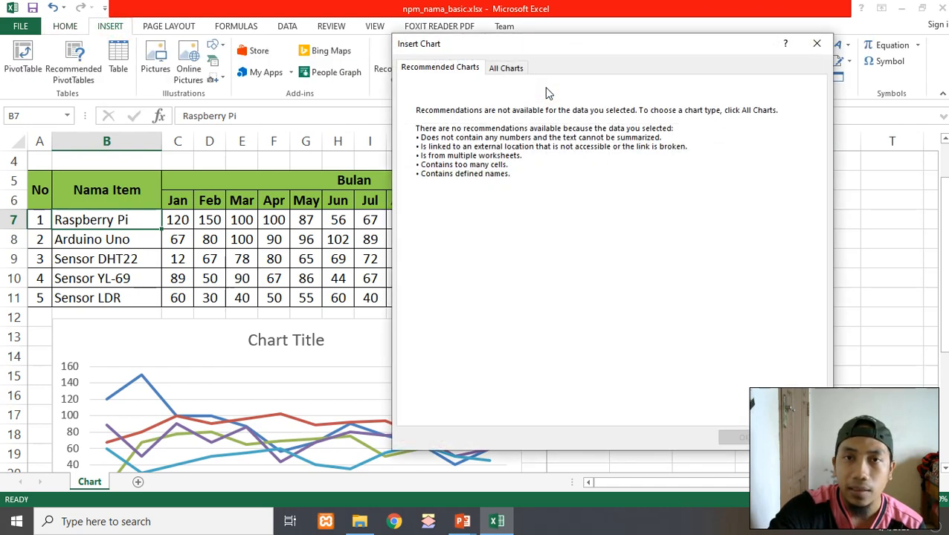
left_click(506, 71)
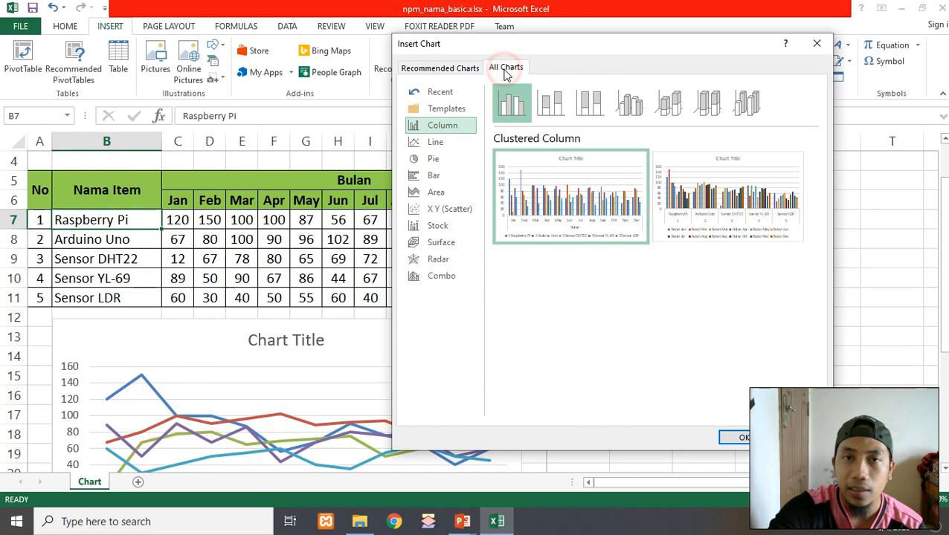
left_click(453, 143)
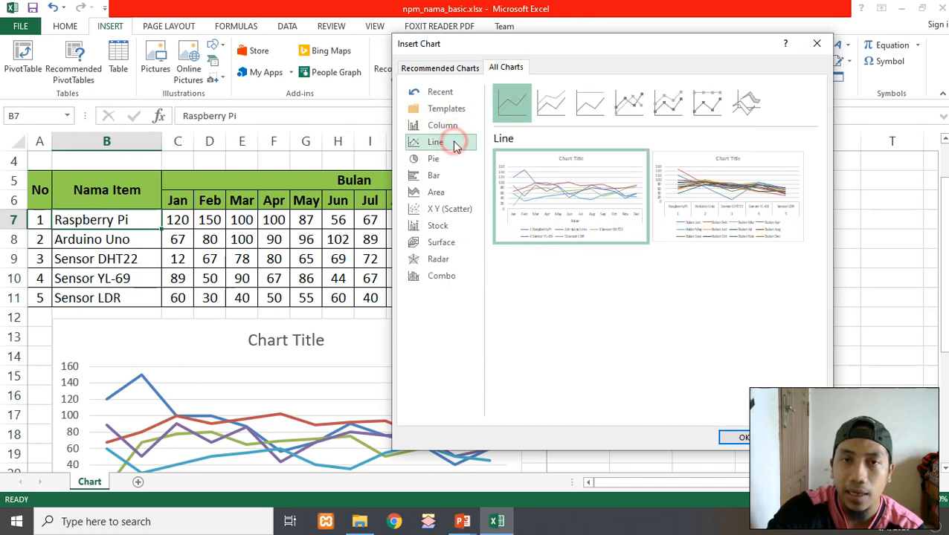
mouse_move(561, 212)
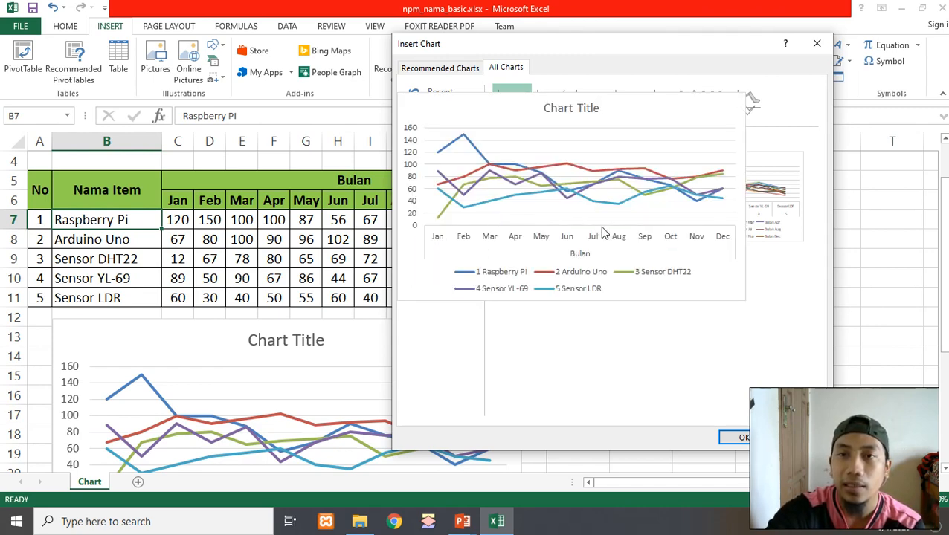
left_click(753, 209)
left_click(740, 434)
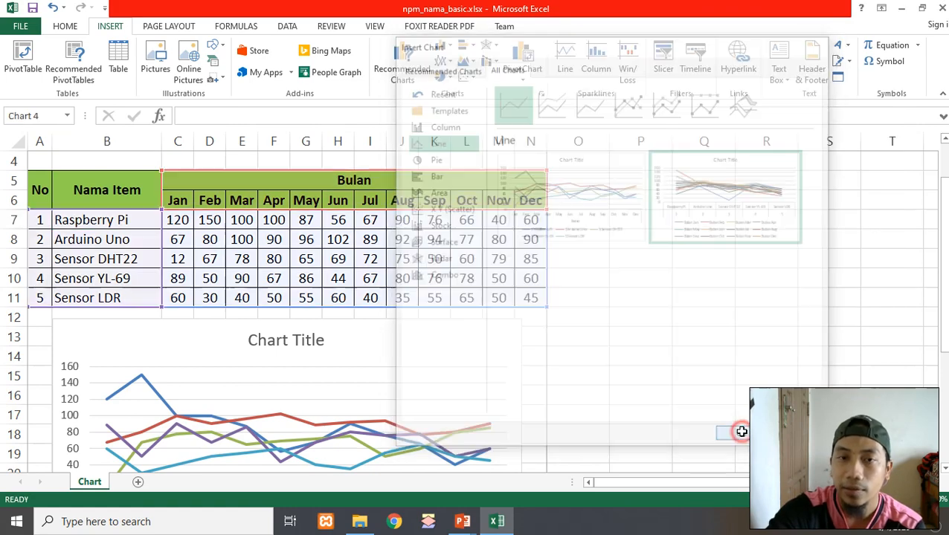
Delete the newly inserted items-as-categories chart
left_click_drag(578, 196, 744, 189)
scroll(734, 283, "down", 1)
scroll(734, 282, "down", 1)
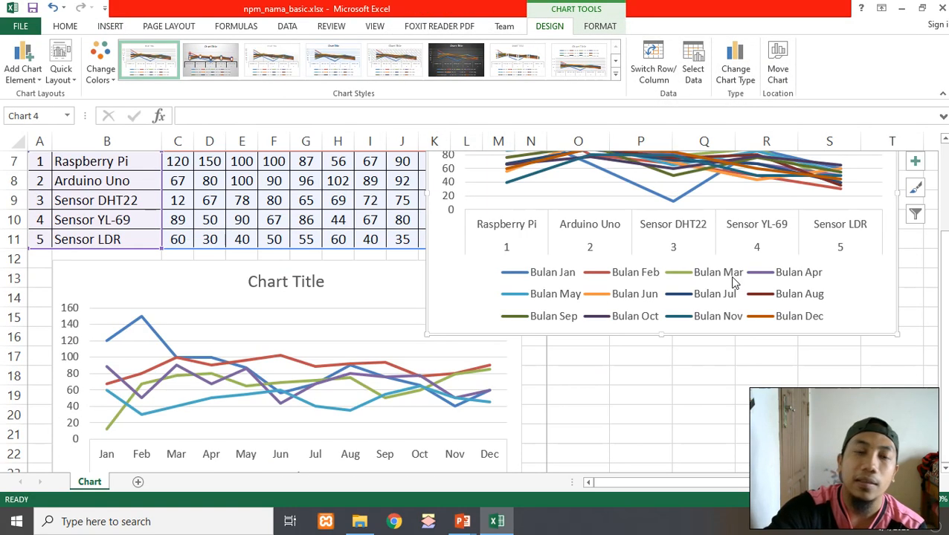
scroll(734, 279, "up", 2)
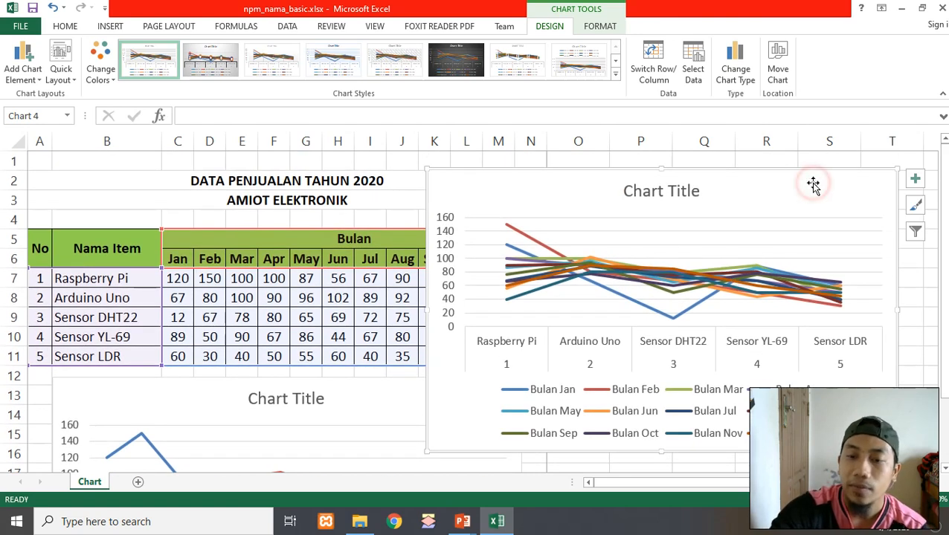
key("Delete")
Review the remaining monthly line chart below the table
scroll(796, 238, "down", 1)
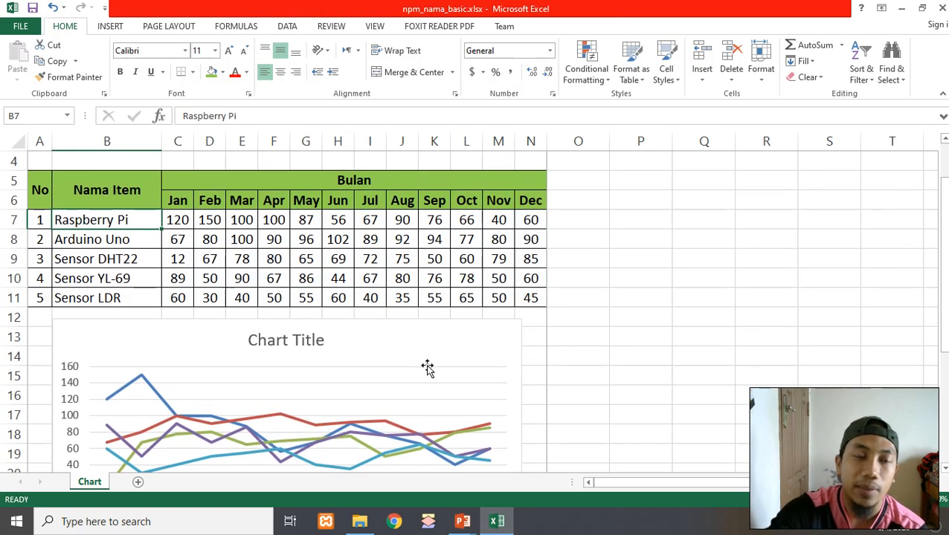
scroll(328, 336, "down", 1)
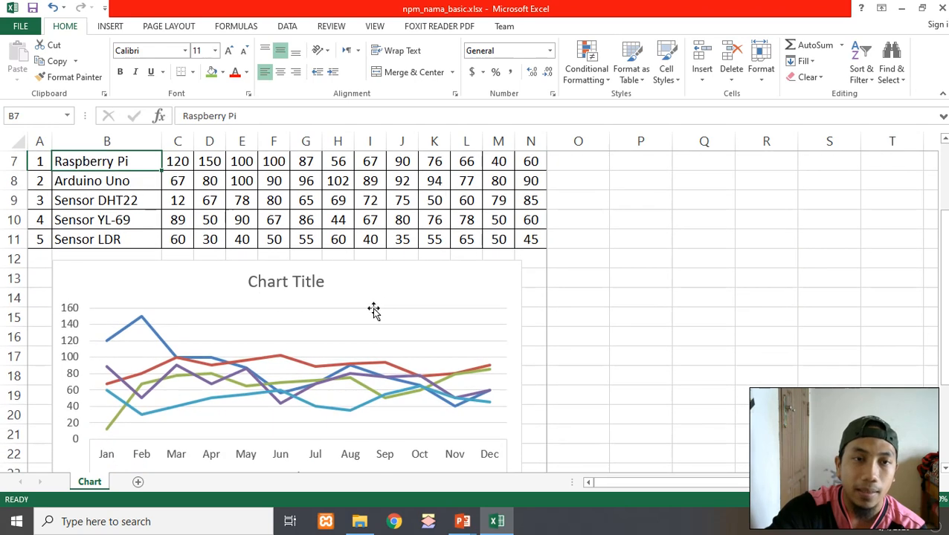
left_click(390, 282)
left_click(676, 272)
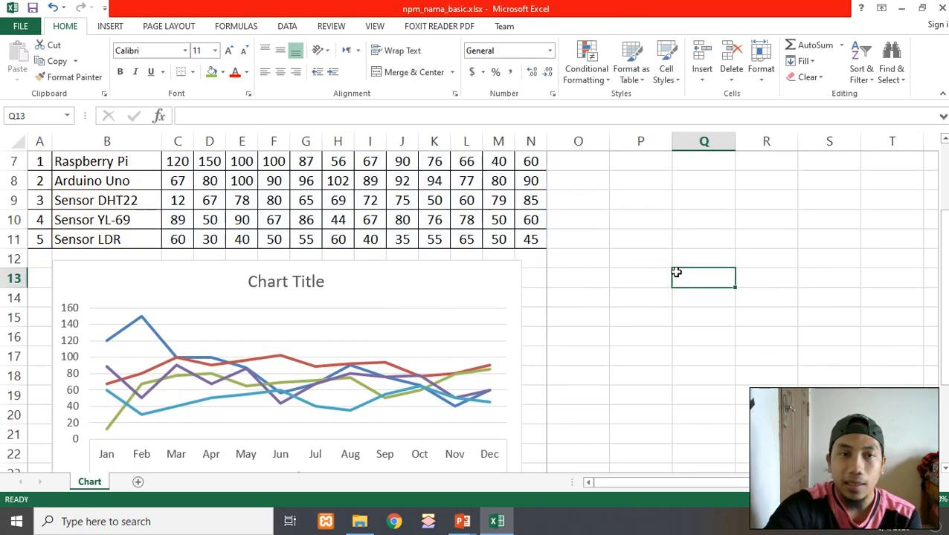
scroll(676, 272, "down", 4)
scroll(676, 272, "up", 3)
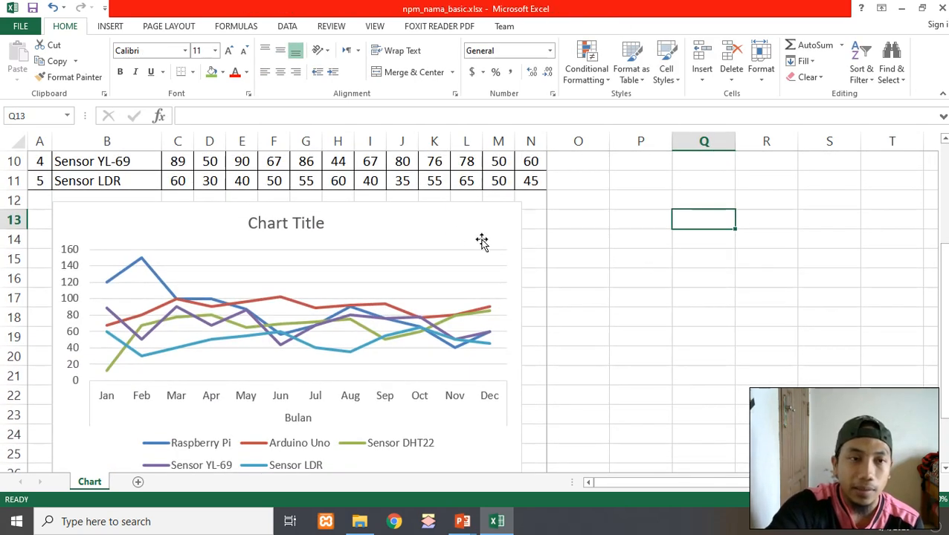
left_click(420, 223)
left_click(681, 296)
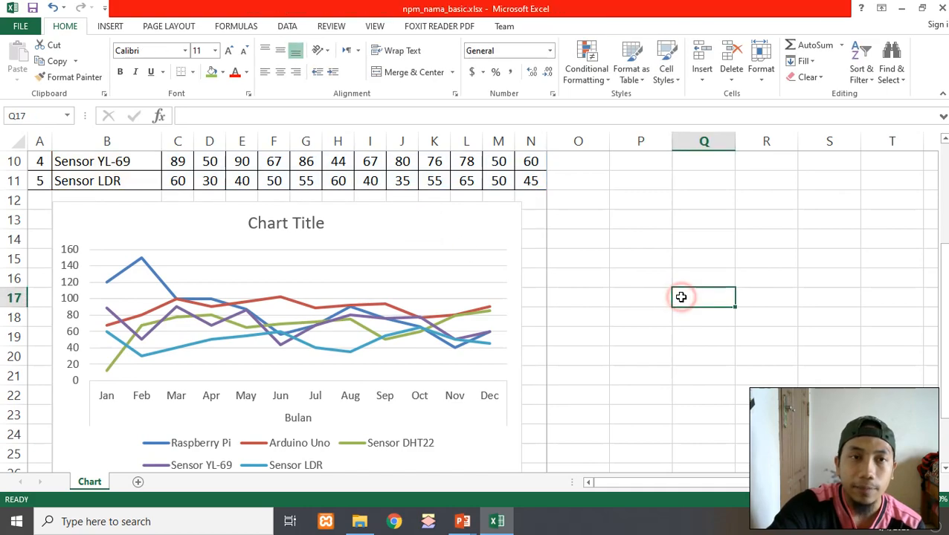
scroll(681, 297, "up", 2)
scroll(681, 297, "up", 1)
scroll(681, 296, "down", 3)
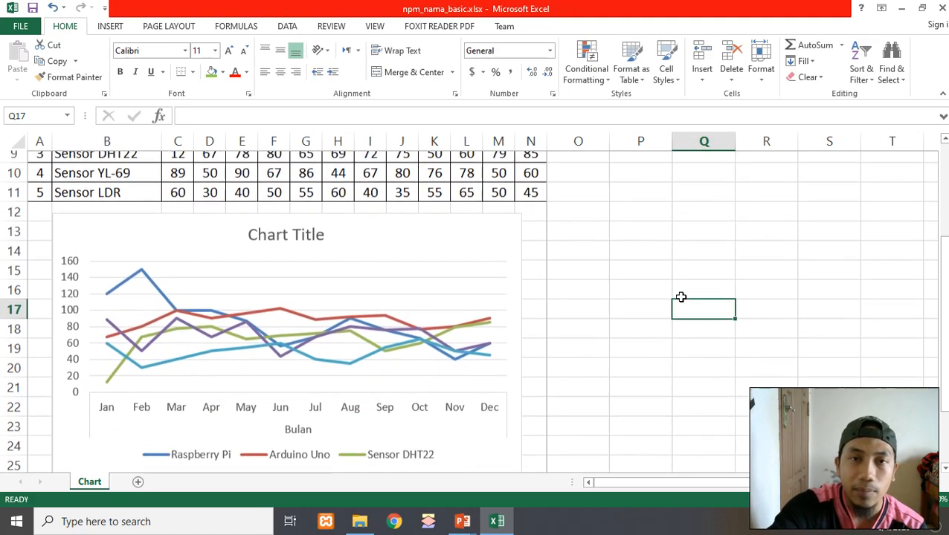
scroll(408, 271, "down", 2)
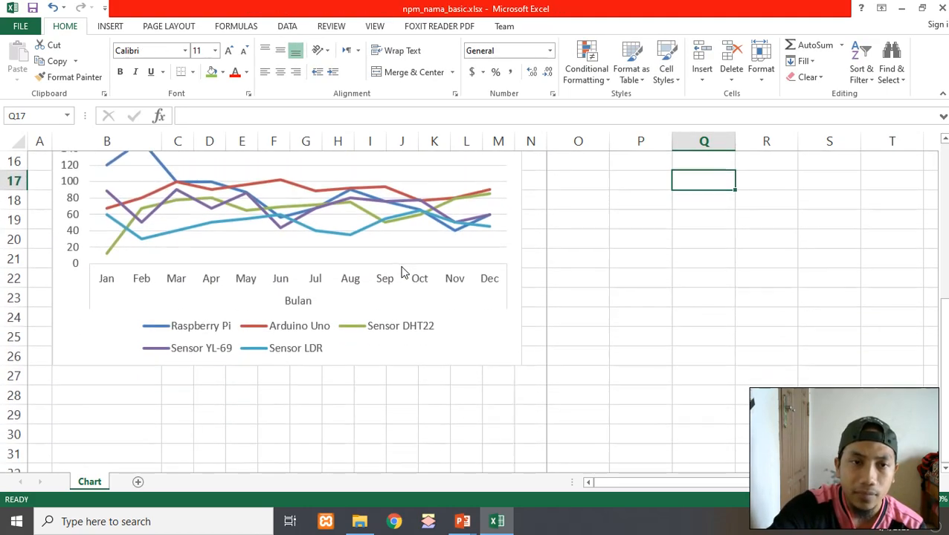
scroll(403, 271, "up", 4)
Move the line chart up beside the table, to the right of the item names
left_click_drag(358, 337, 657, 170)
left_click(274, 370)
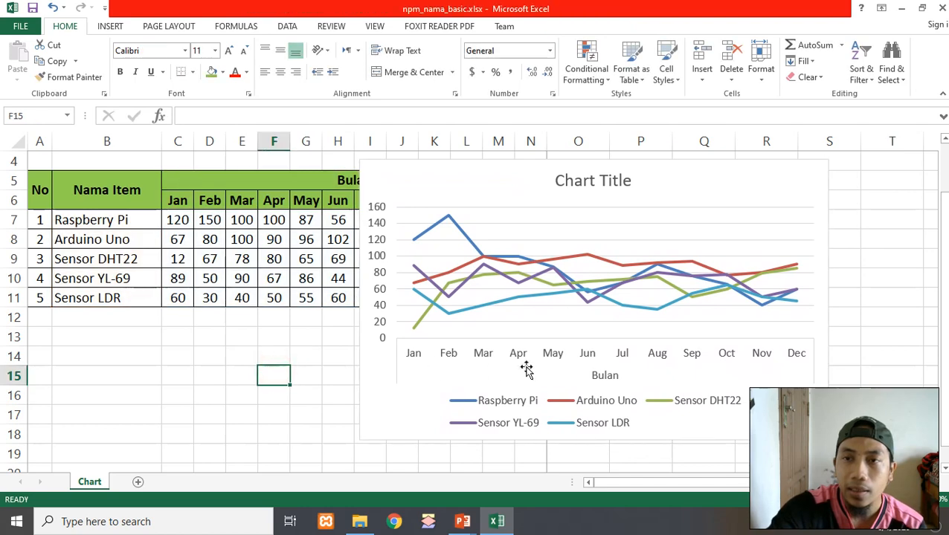
scroll(529, 370, "up", 1)
scroll(529, 371, "down", 1)
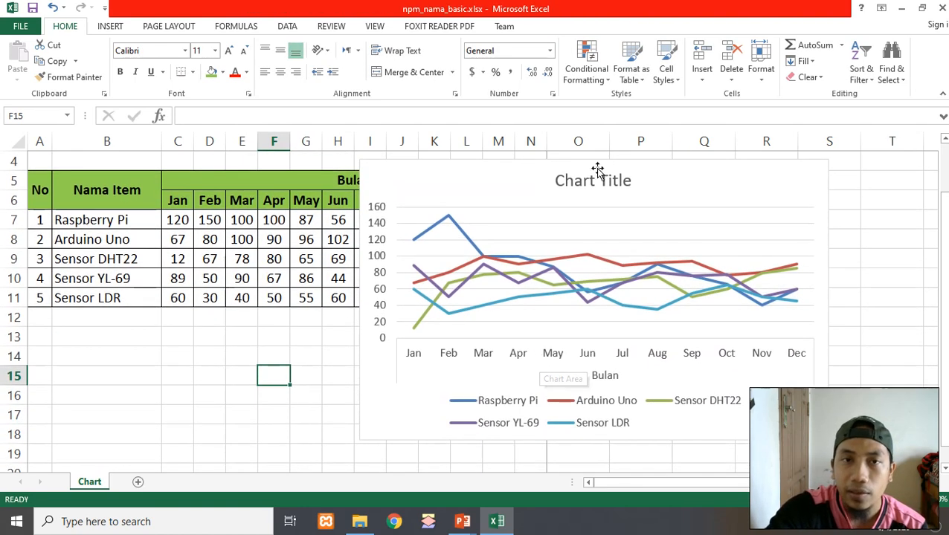
scroll(596, 209, "up", 1)
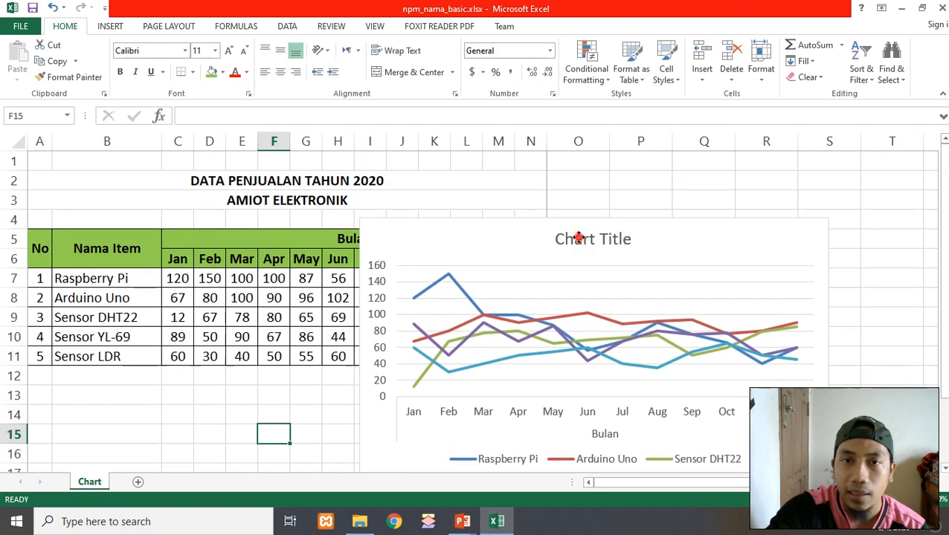
Retitle the chart as "Data Penjualan Tahun 2020" with a second line "AMIOT Elektronik"
left_click(570, 238)
left_click(570, 238)
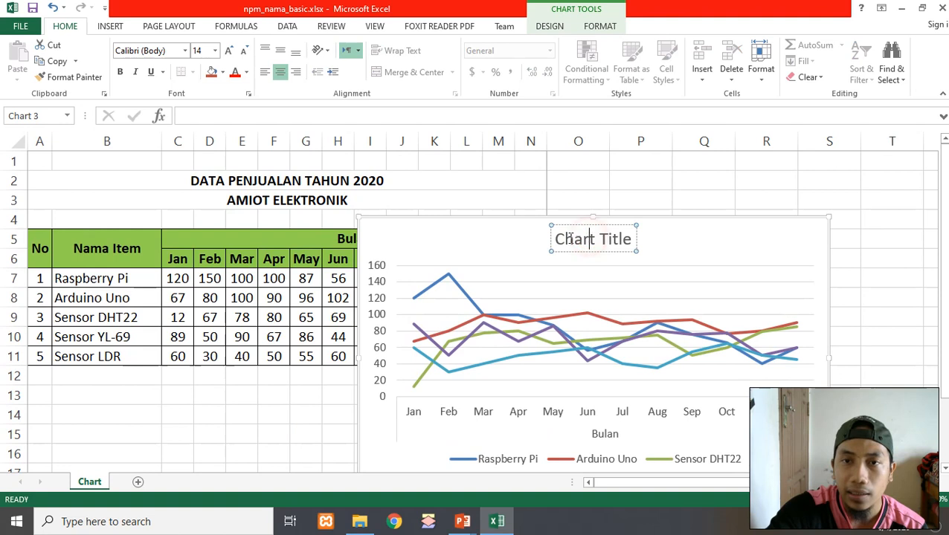
left_click(727, 183)
left_click(583, 233)
left_click(555, 237)
left_click(555, 236)
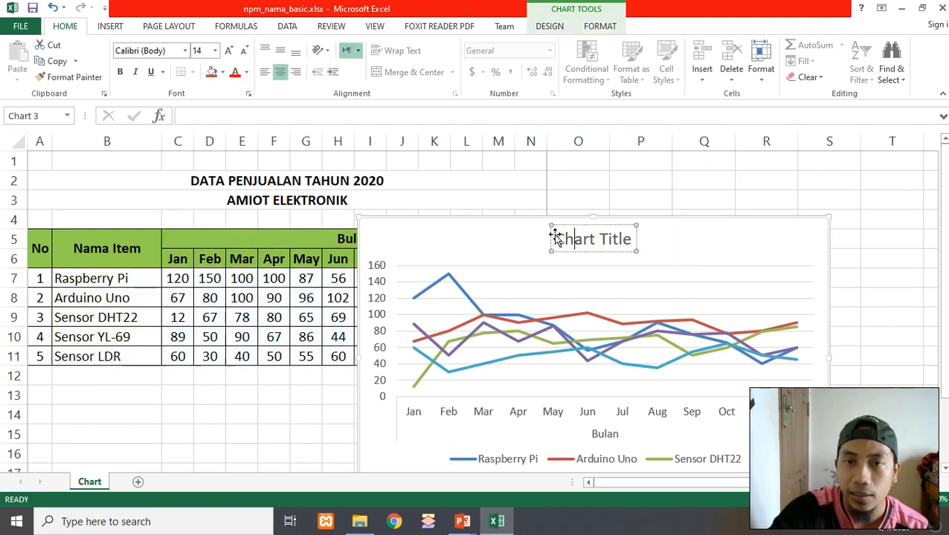
left_click_drag(554, 237, 557, 238)
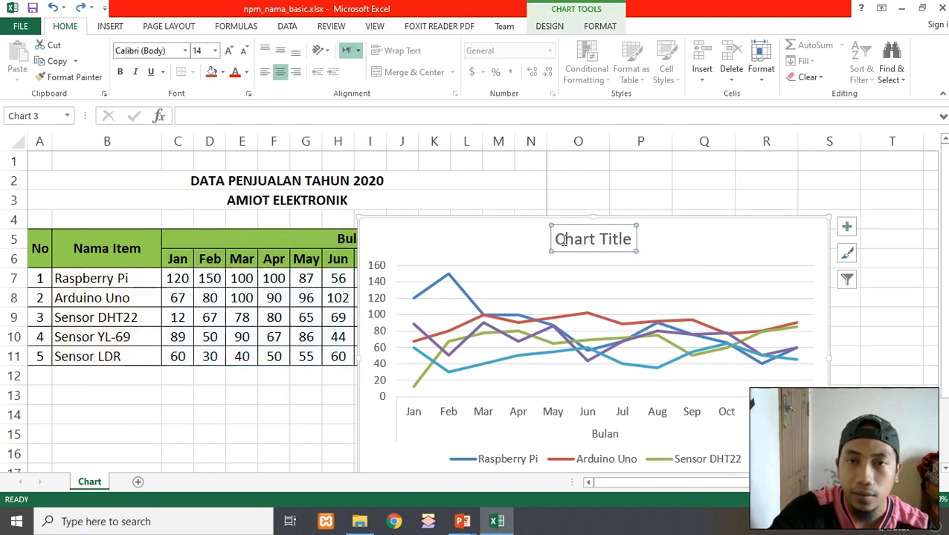
double_click(563, 238)
left_click(563, 244)
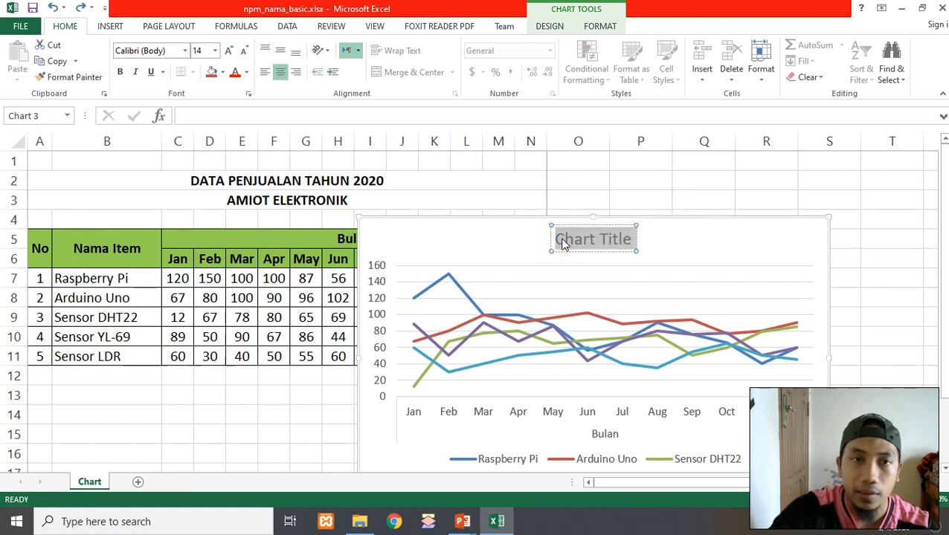
type("Data")
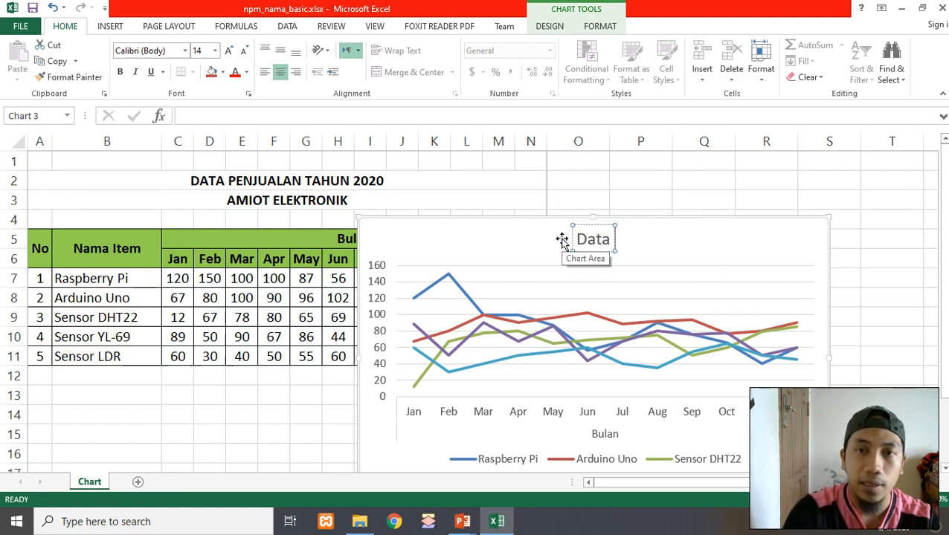
type(" Penjualan")
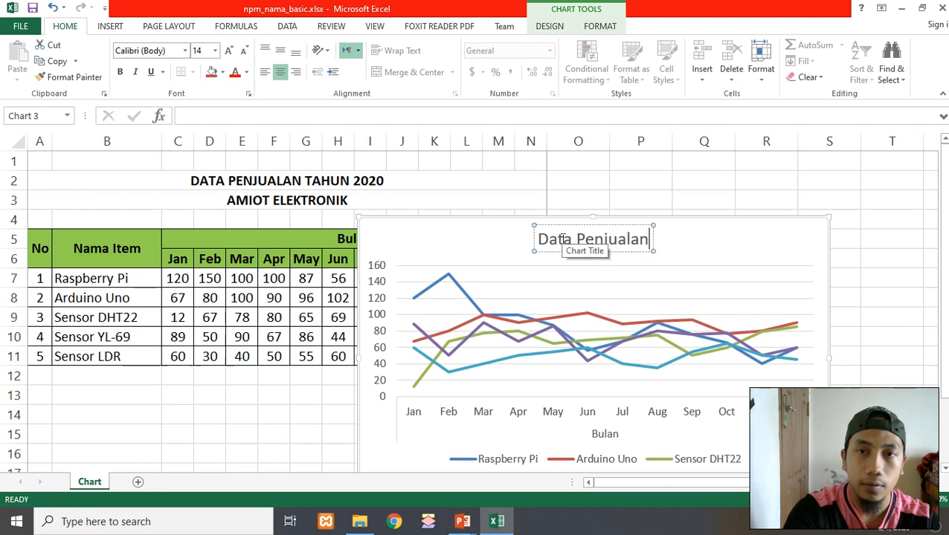
type(" Tah")
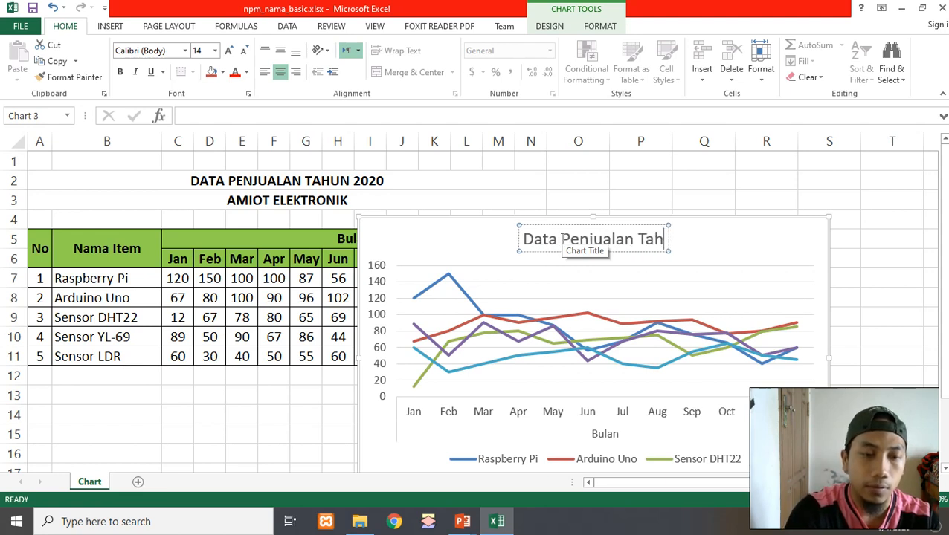
type("un 2020")
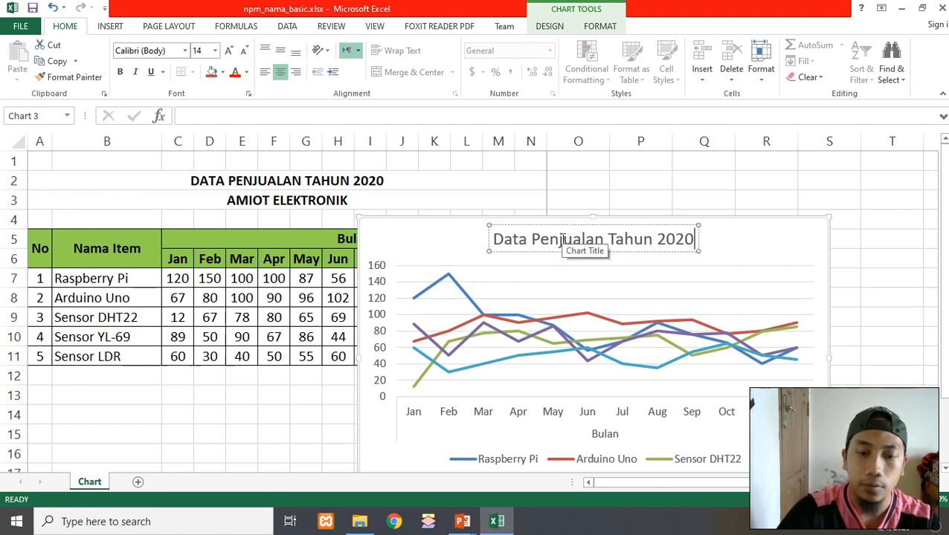
key("Return")
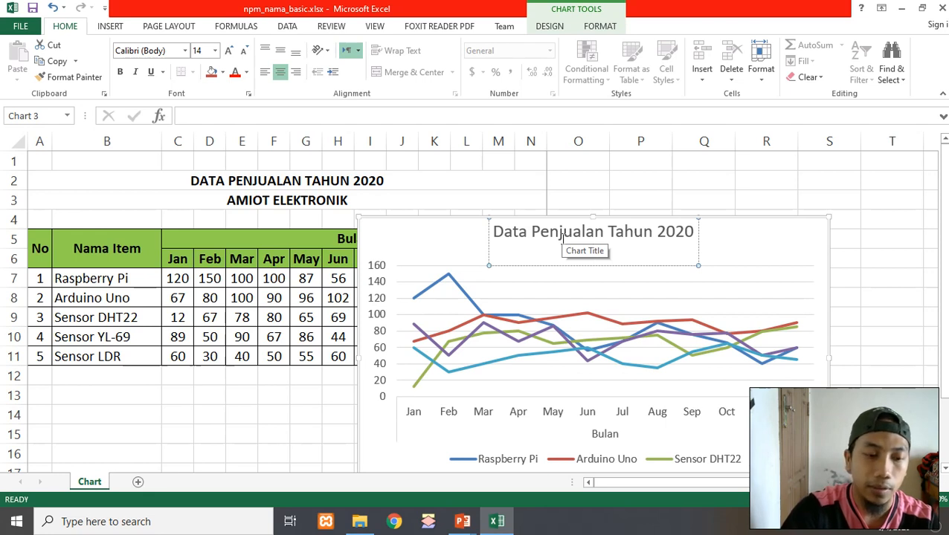
type("AMIOT")
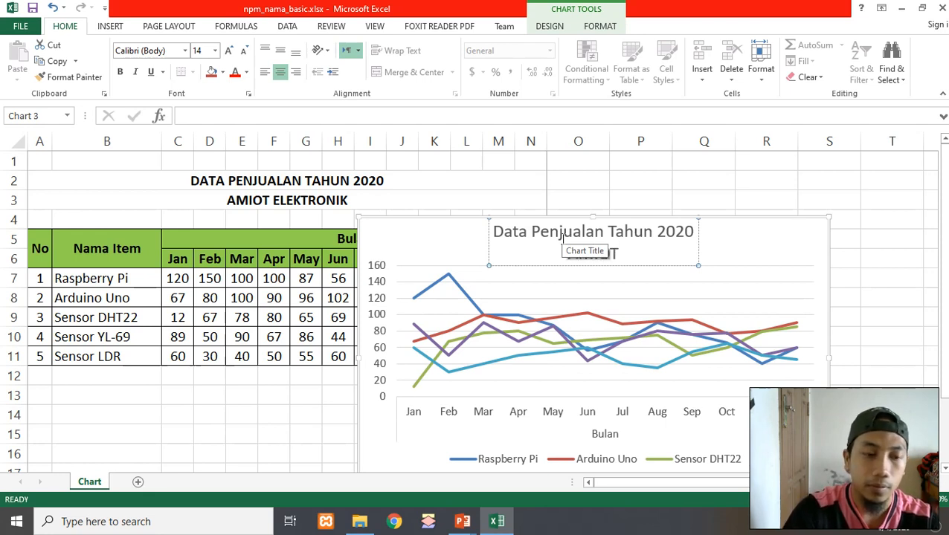
type(" Elektro")
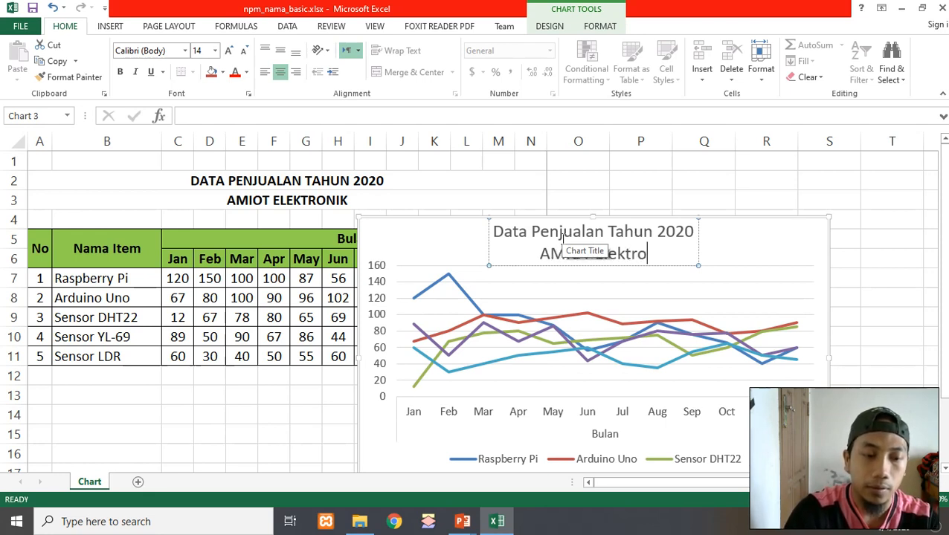
type("nik")
left_click(896, 231)
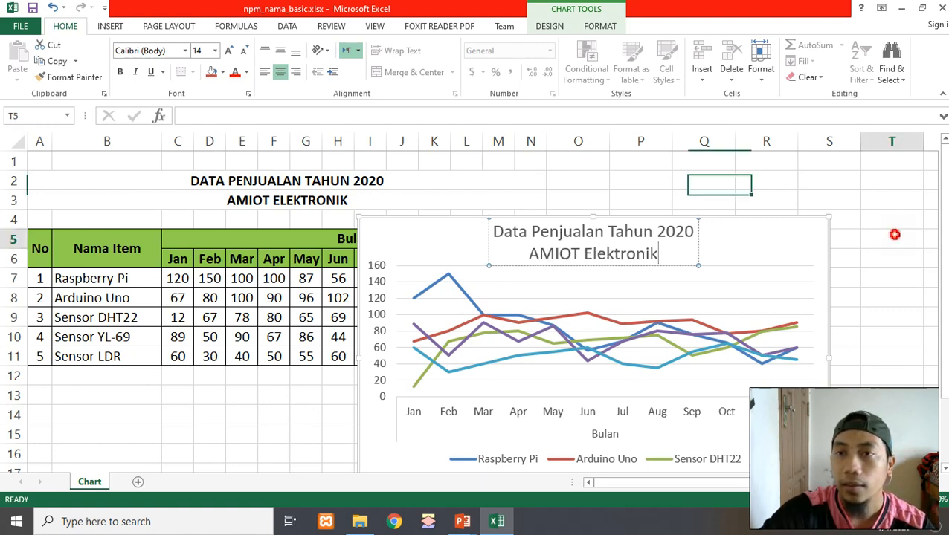
Move the chart up and to the left so it sits over the table's month columns
scroll(742, 233, "down", 1)
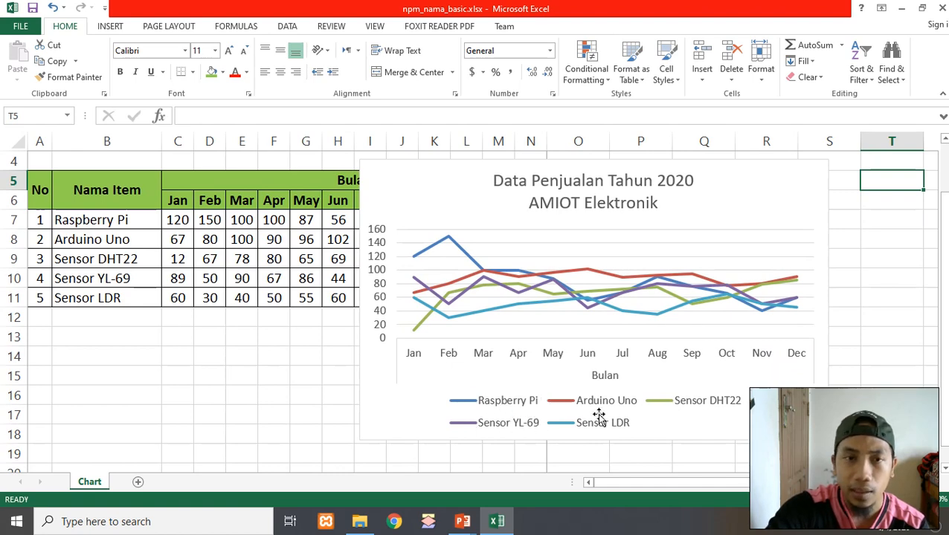
scroll(879, 371, "up", 1)
left_click(792, 256)
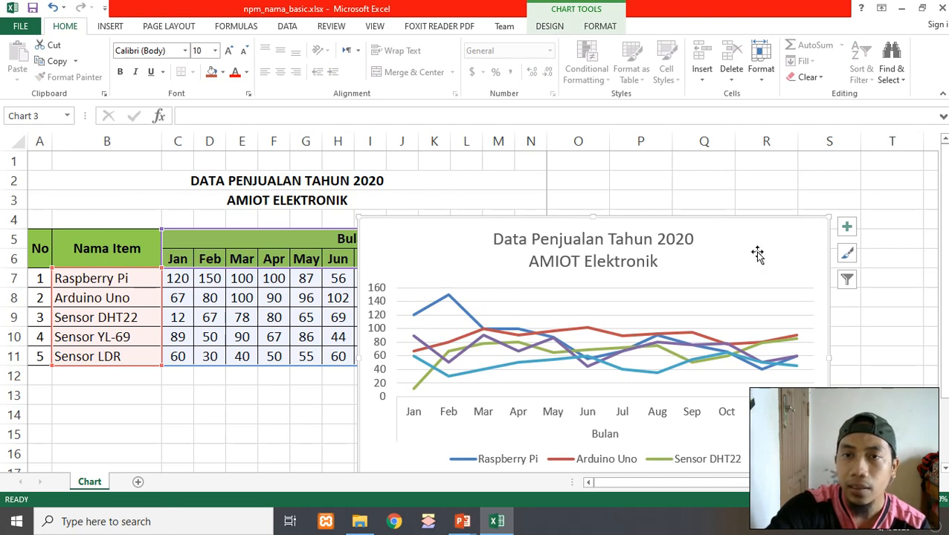
left_click_drag(757, 253, 665, 209)
left_click(787, 258)
left_click(635, 210)
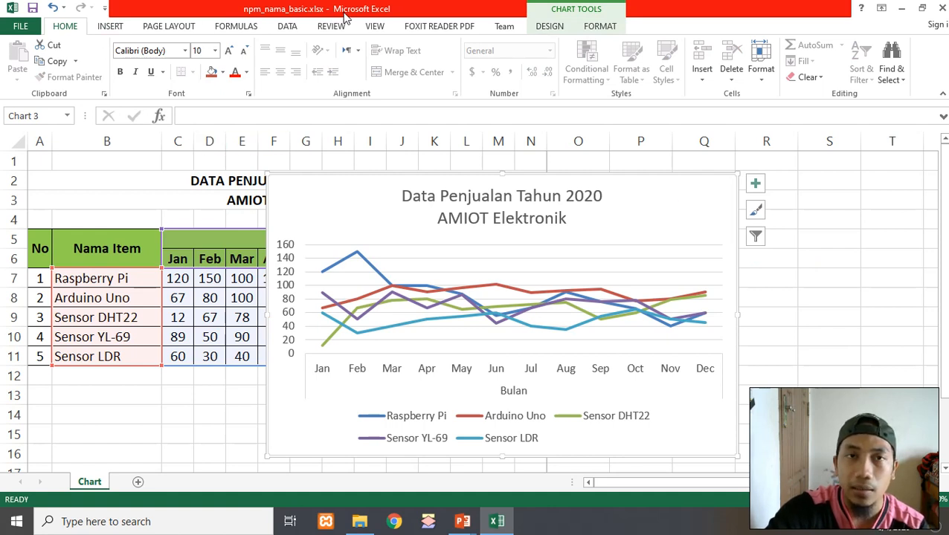
left_click(548, 28)
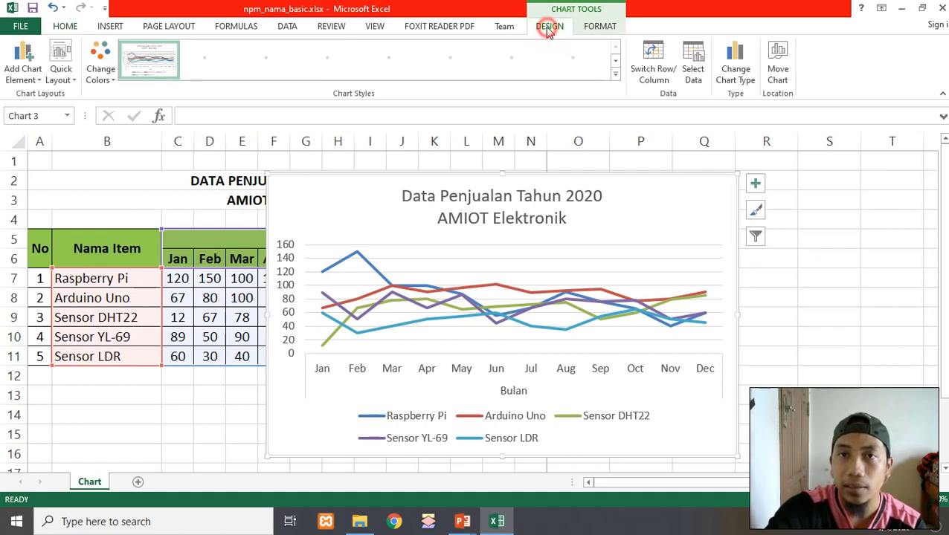
left_click(600, 26)
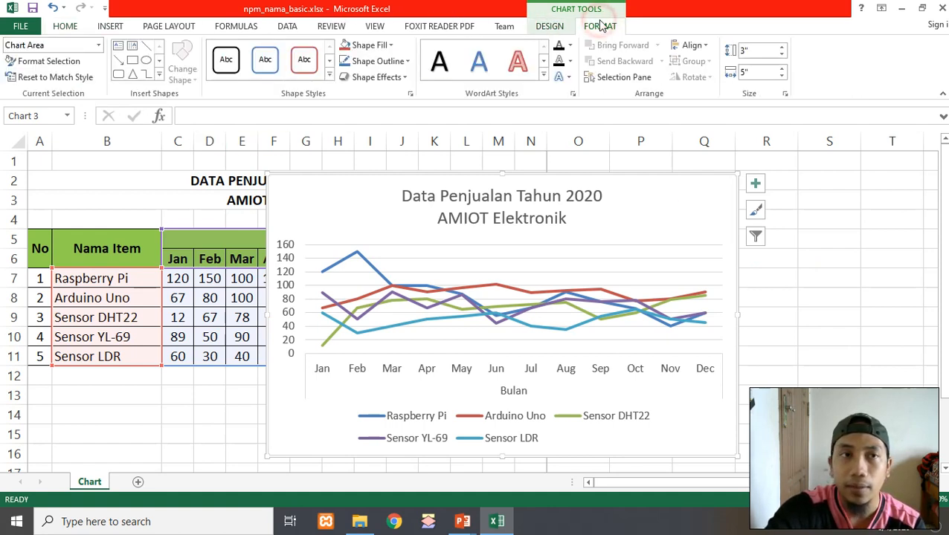
left_click(548, 26)
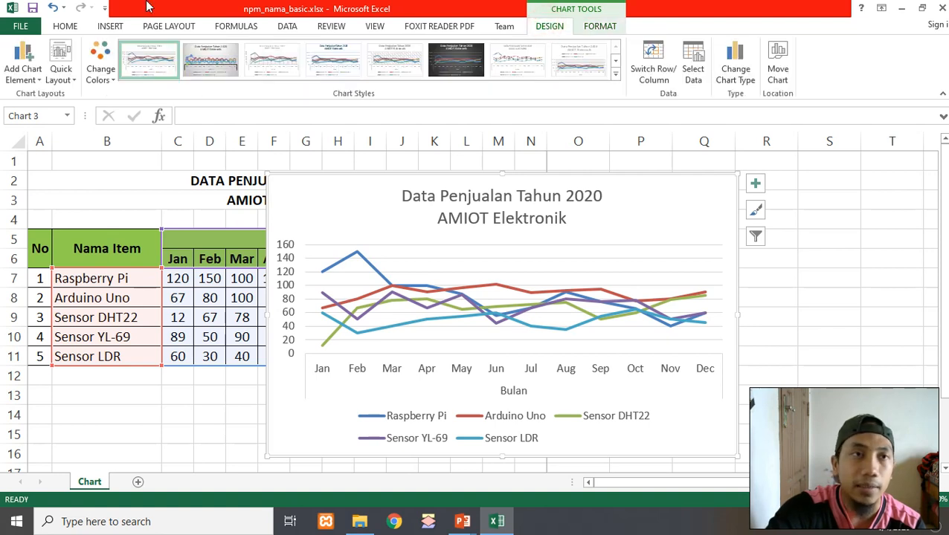
Apply Quick Layout 7 to the chart, with axis titles and a side legend
left_click(65, 81)
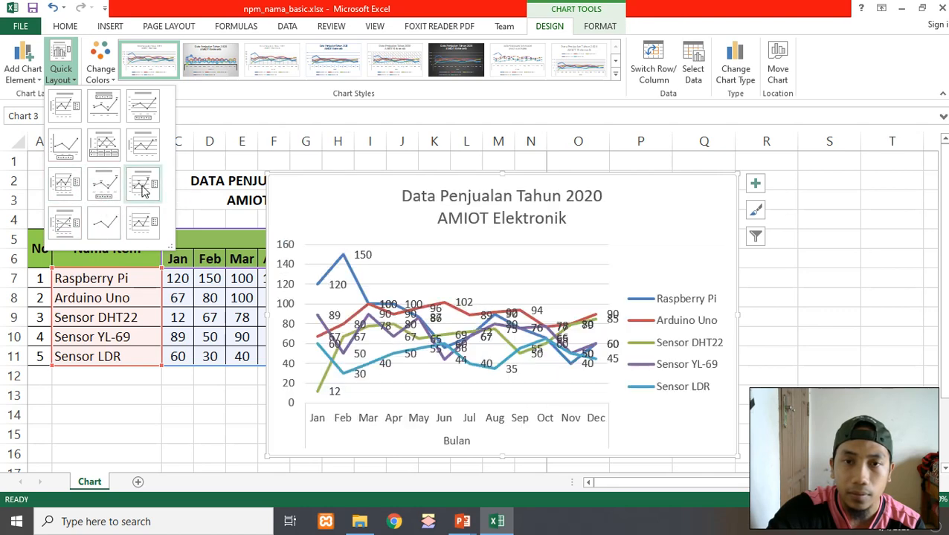
left_click(73, 184)
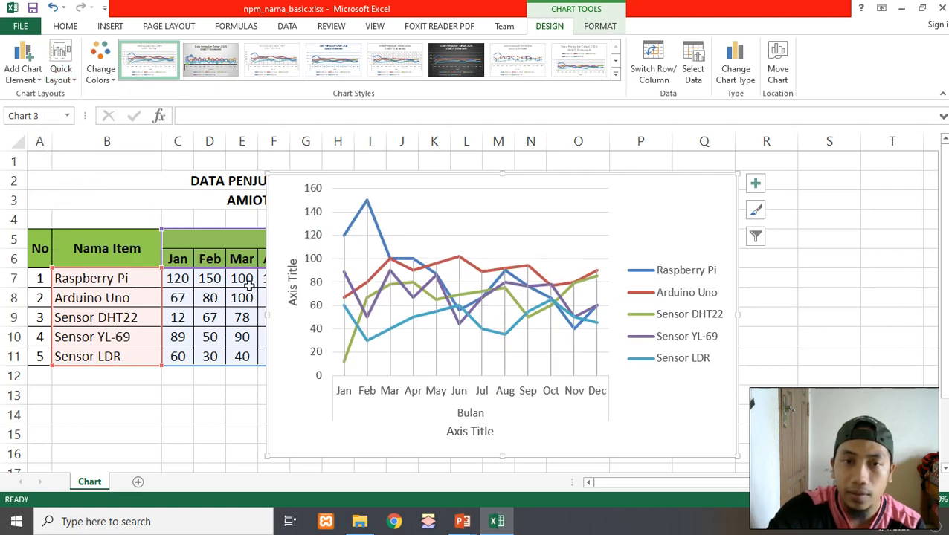
left_click(483, 435)
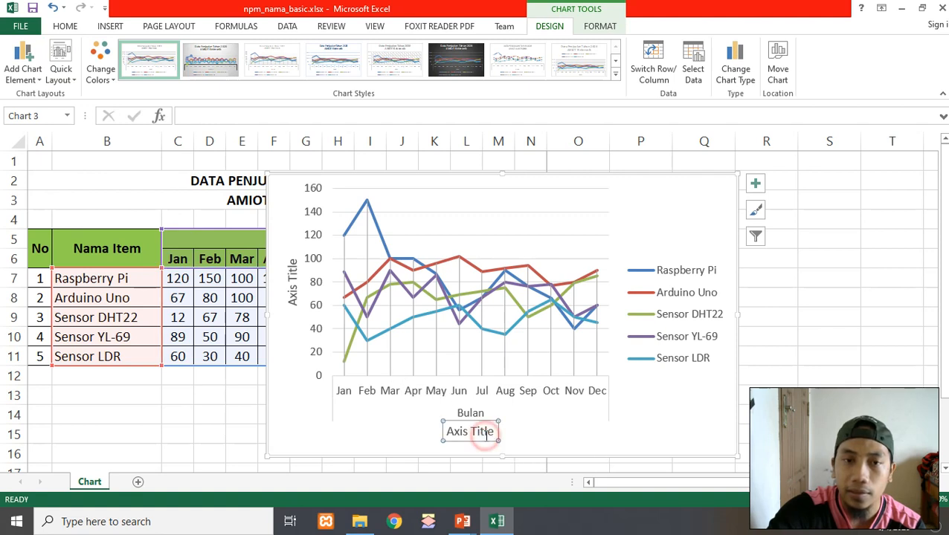
left_click(290, 296)
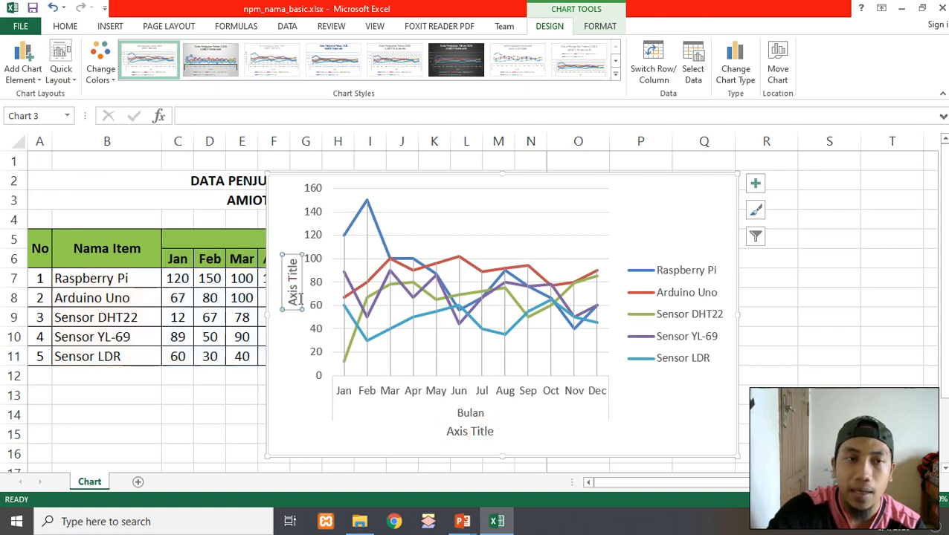
left_click(671, 232)
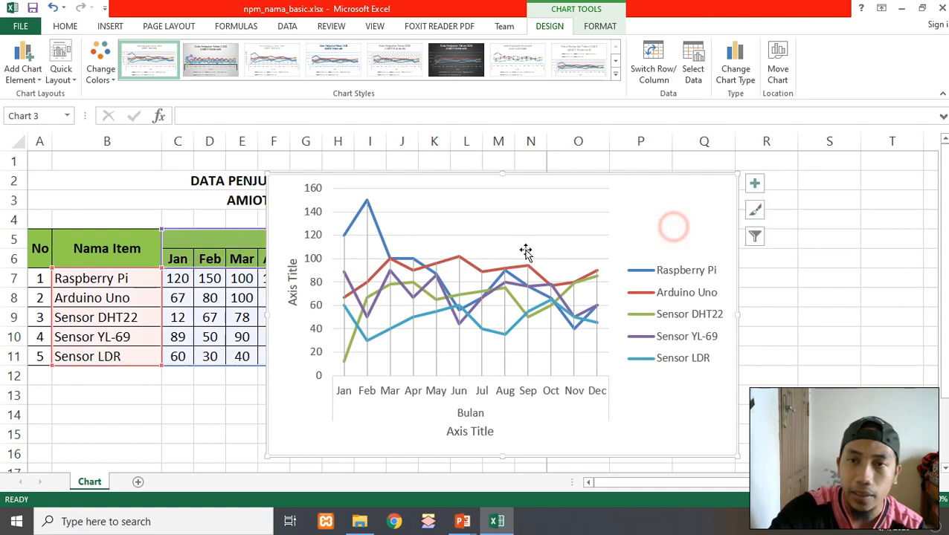
left_click(28, 82)
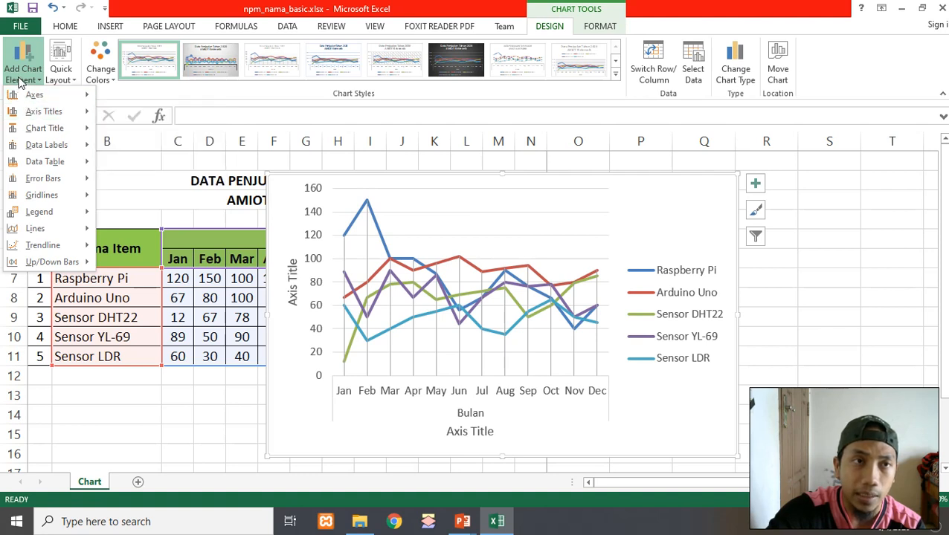
left_click(720, 280)
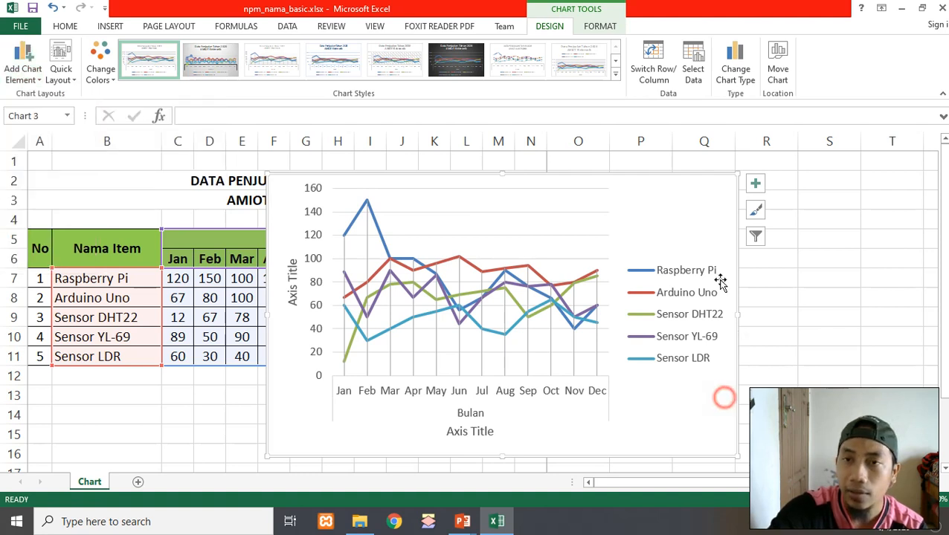
left_click(754, 184)
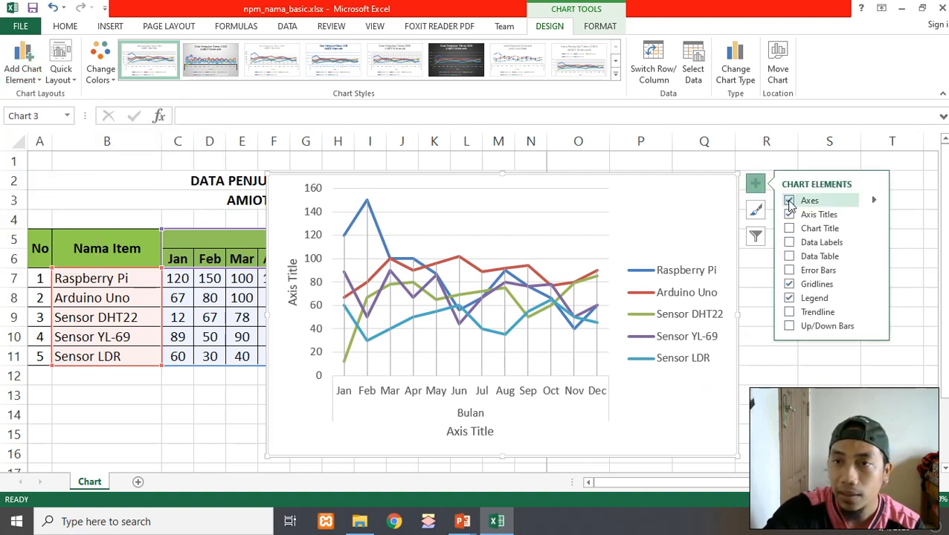
left_click(789, 228)
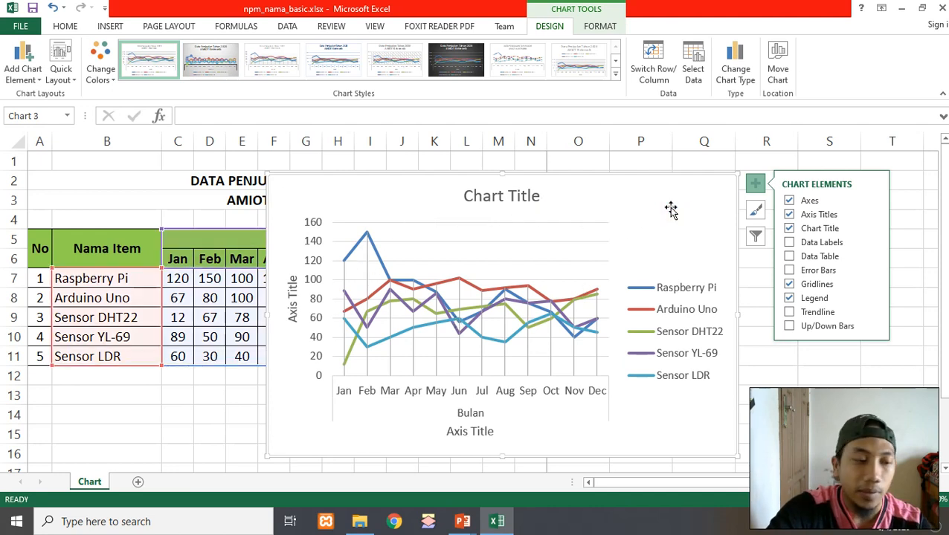
key("Delete")
Apply Quick Layout 9 to the chart and switch off its data labels
left_click(112, 140)
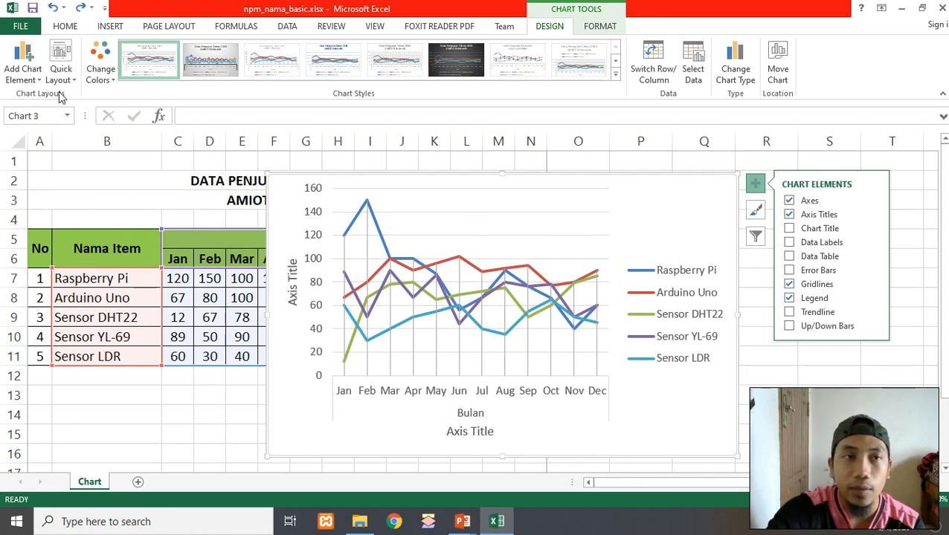
left_click(61, 68)
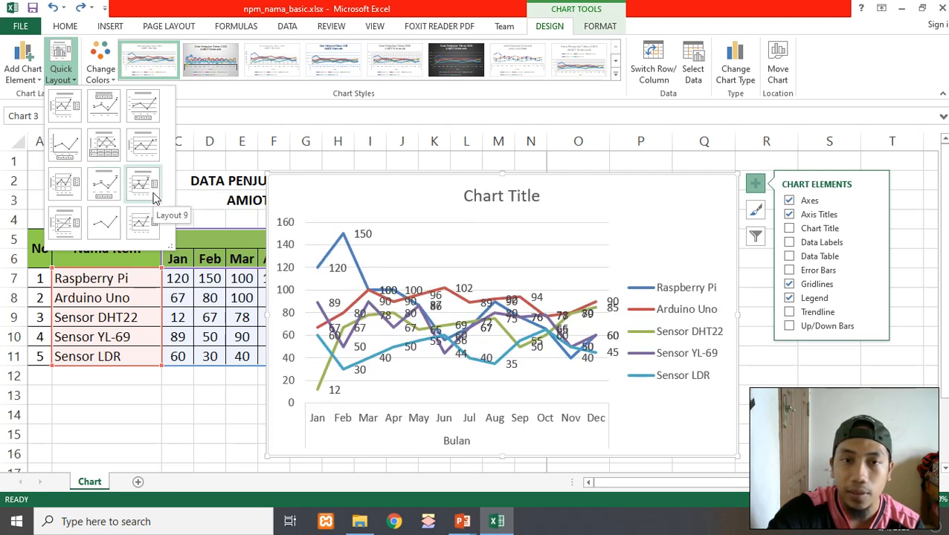
left_click(152, 192)
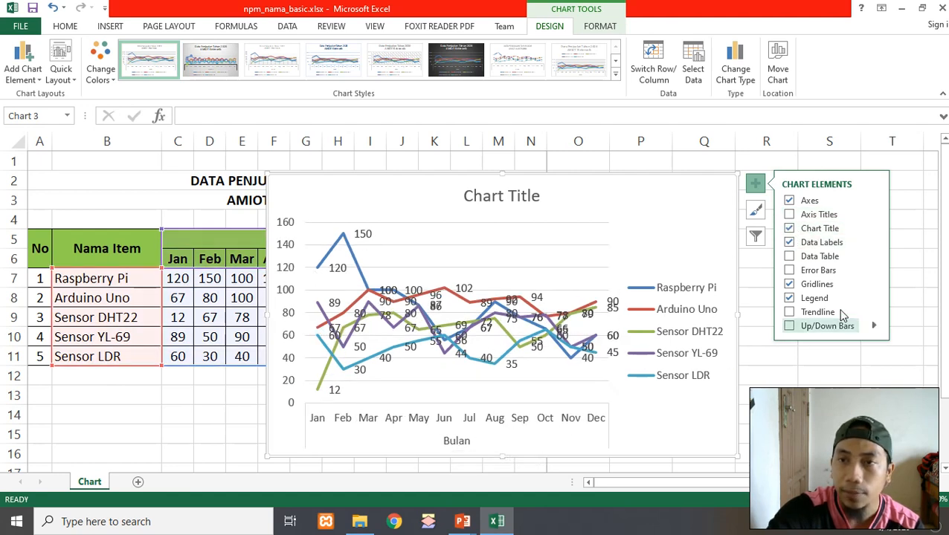
left_click(787, 243)
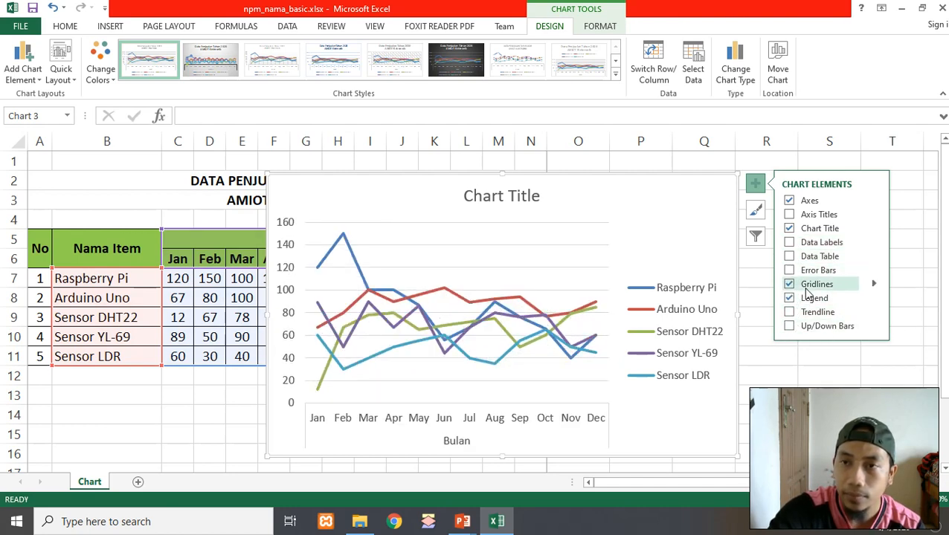
Add primary minor horizontal gridlines to the chart
left_click(26, 82)
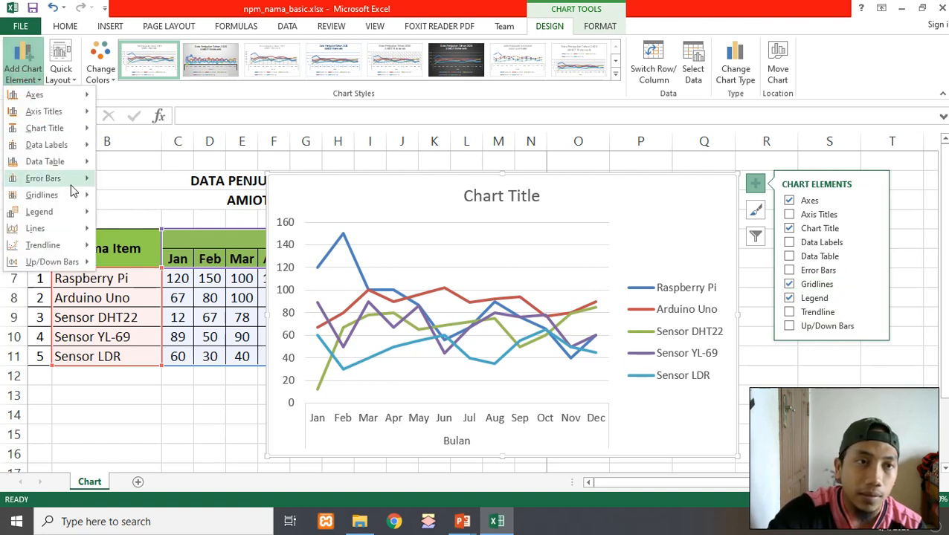
mouse_move(52, 195)
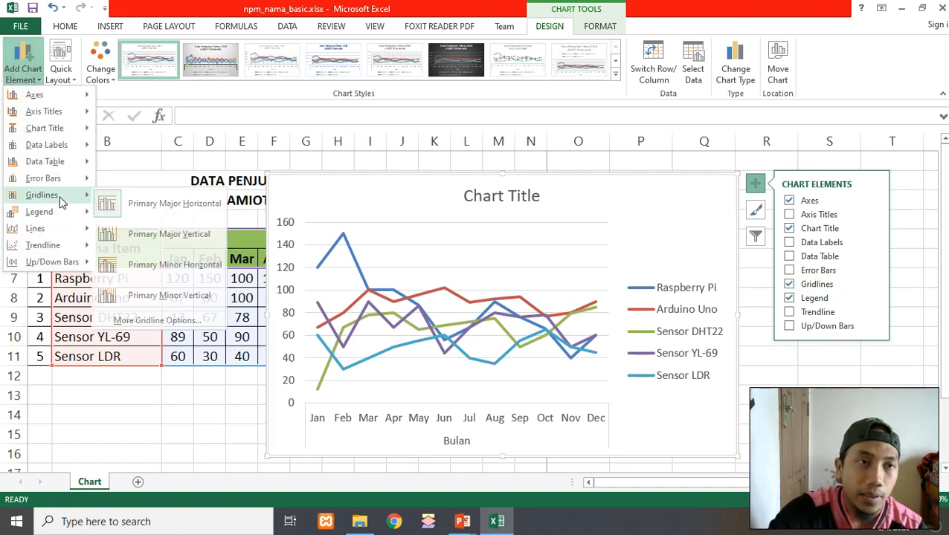
left_click(127, 259)
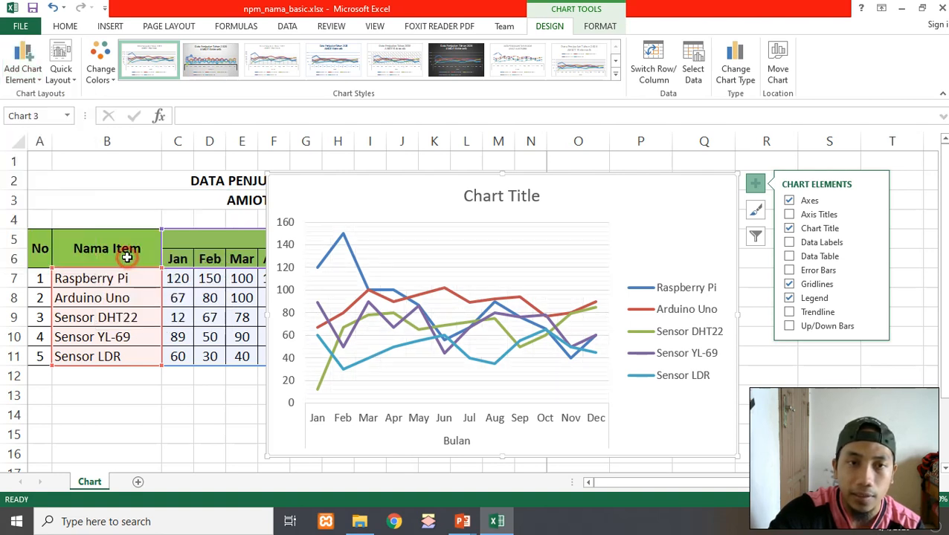
left_click(22, 71)
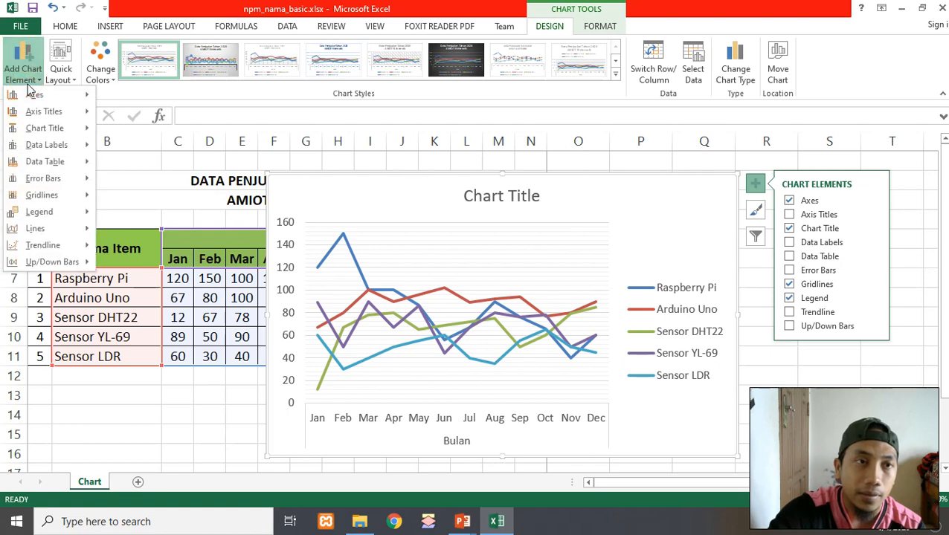
Preview the chart element options for trendlines, legend, error bars, data table, data labels and axis titles
mouse_move(58, 233)
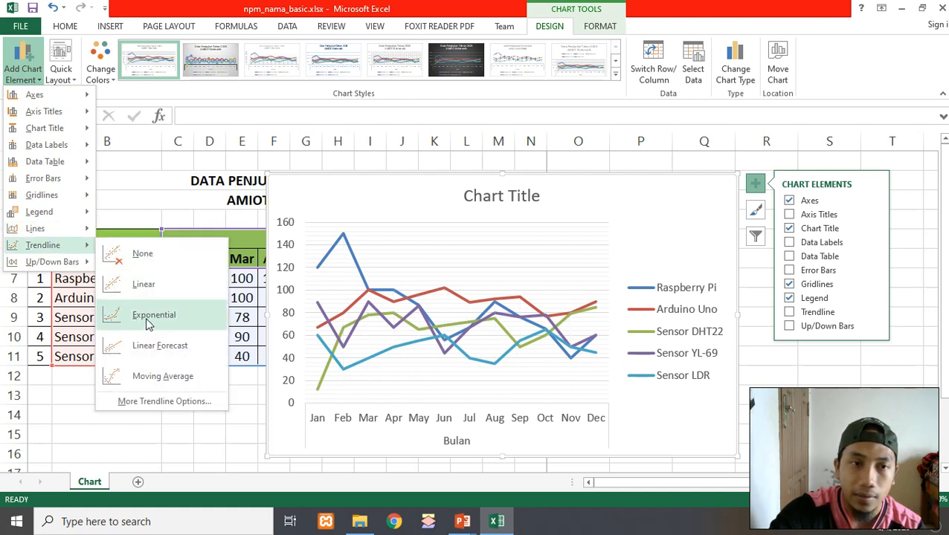
mouse_move(34, 215)
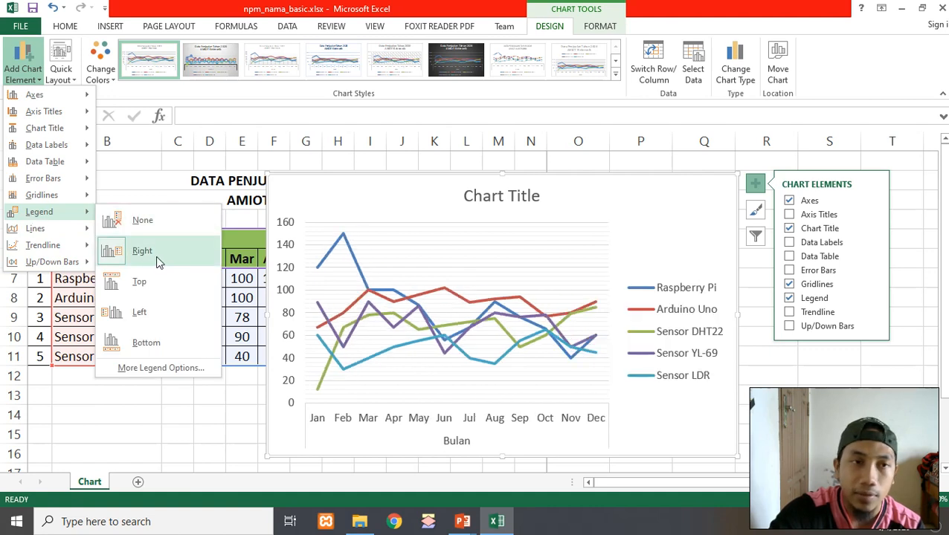
mouse_move(56, 198)
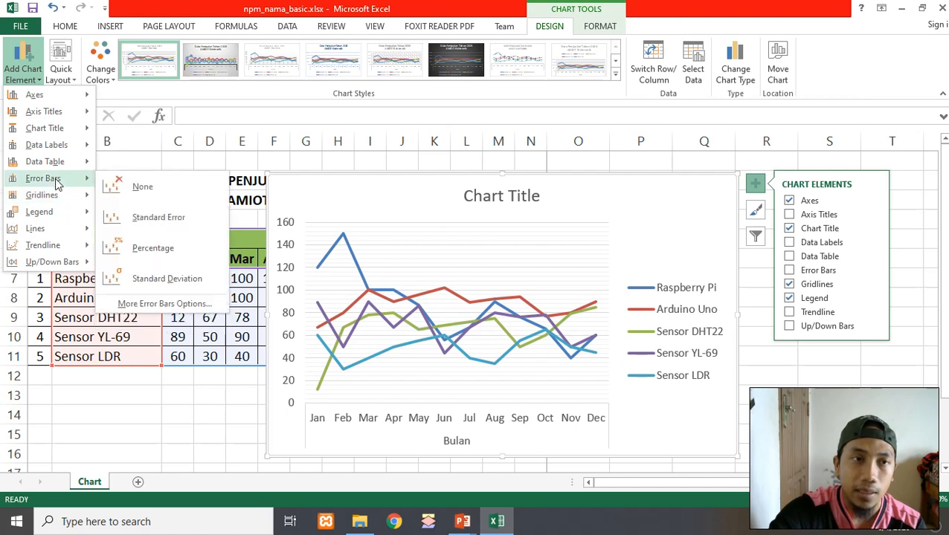
mouse_move(60, 162)
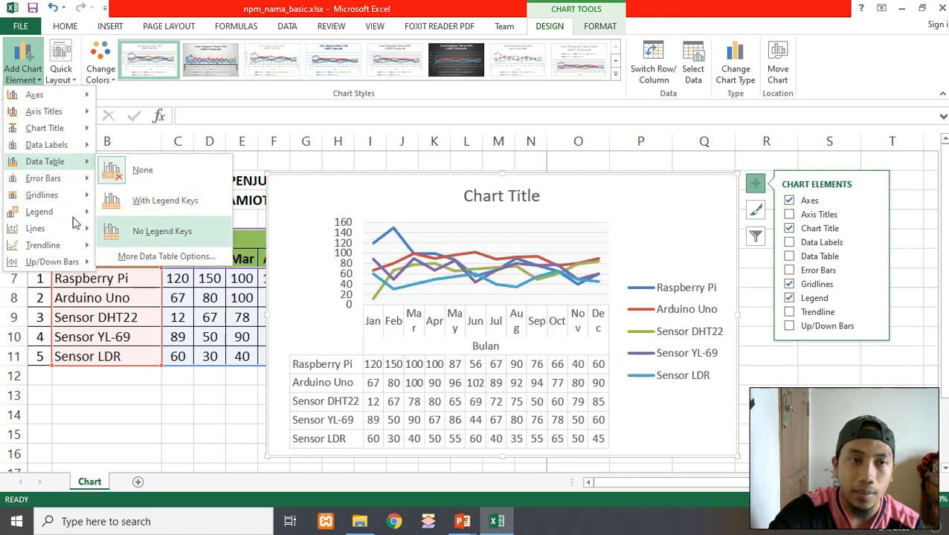
mouse_move(74, 146)
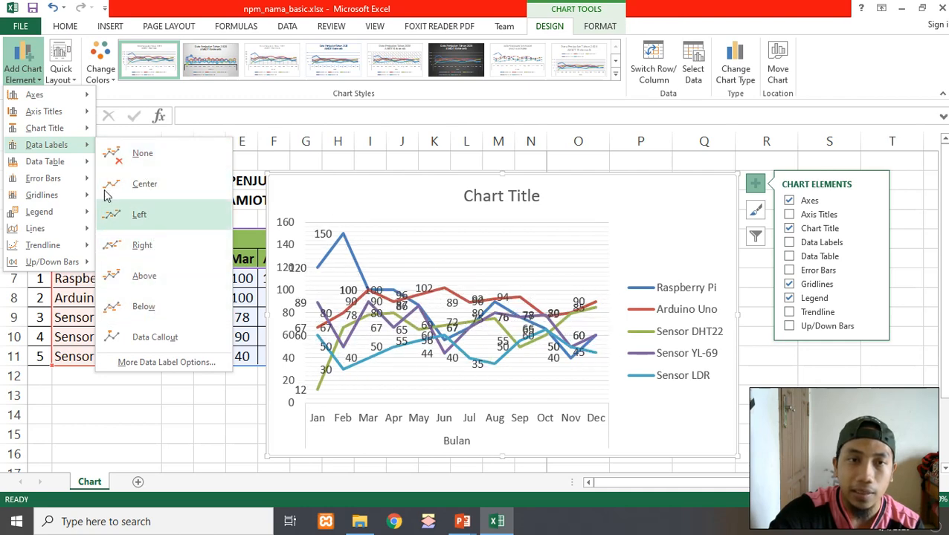
mouse_move(53, 133)
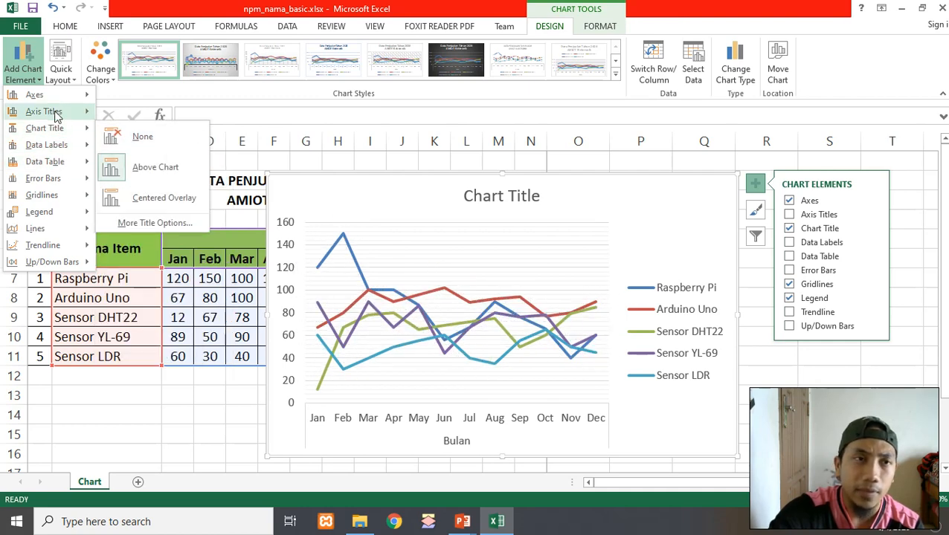
mouse_move(56, 115)
left_click(708, 430)
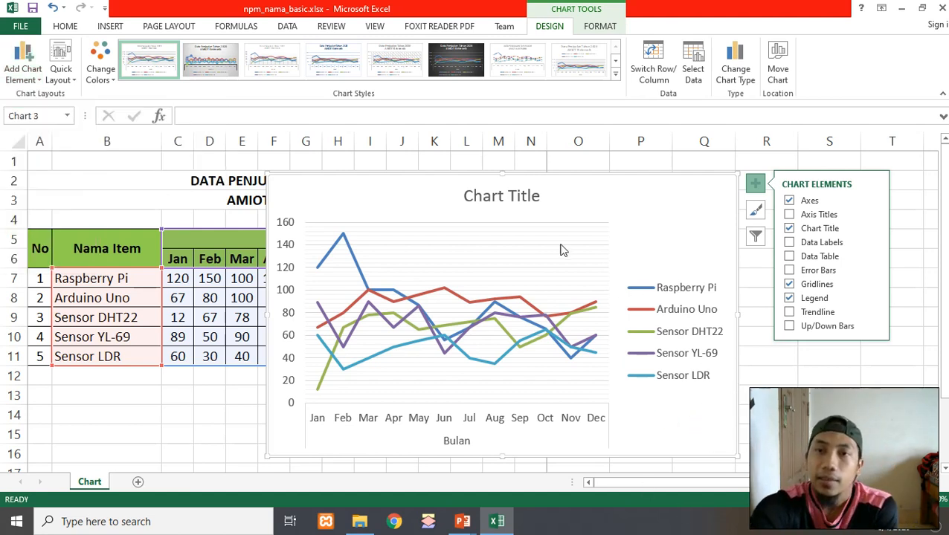
Retitle the chart "Data Penjualan Tahun 2020" with a second line "AMIOT Elektronik"
left_click(517, 195)
left_click(518, 196)
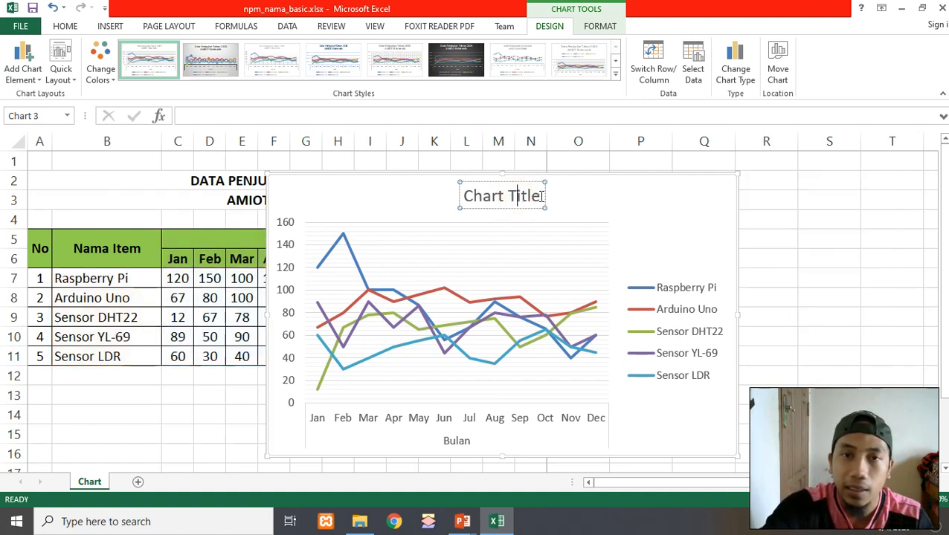
key("ctrl+a")
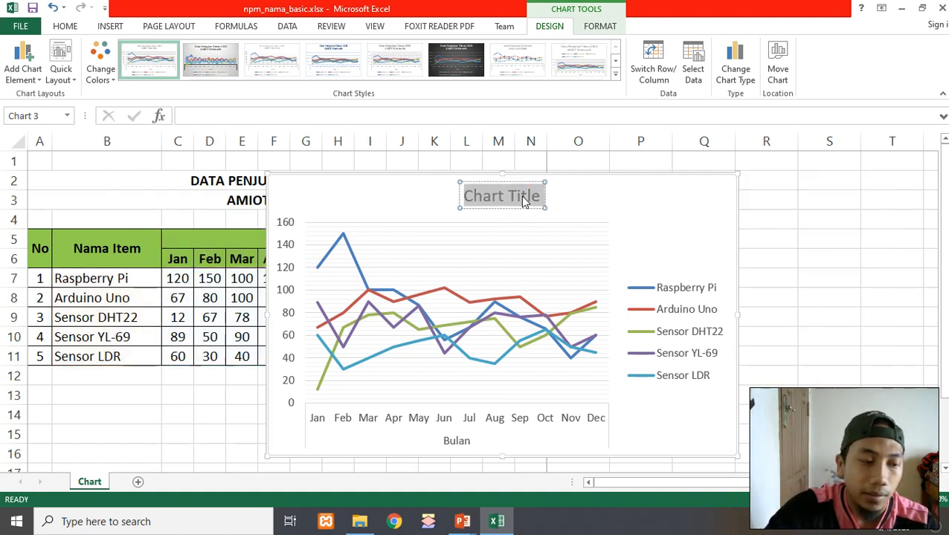
type("Data")
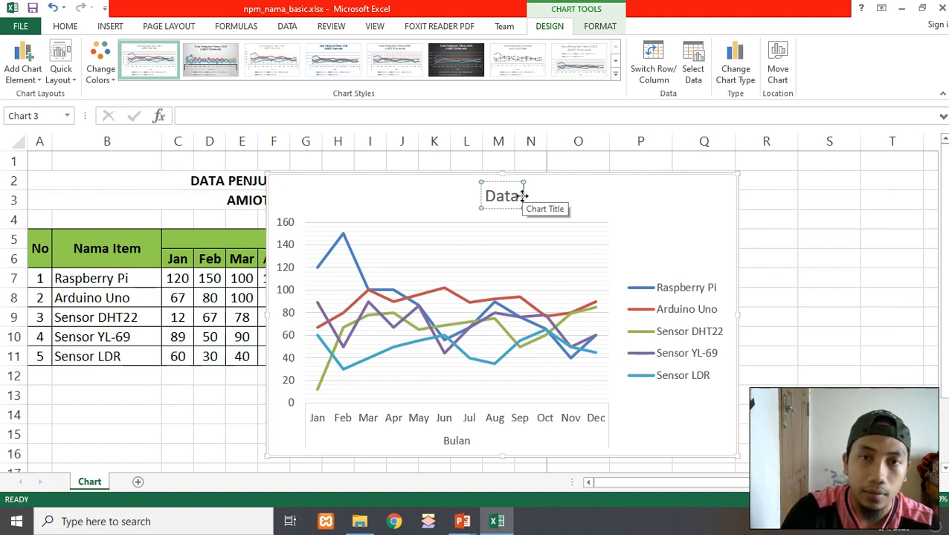
type(" Penjula")
key("BackSpace")
key("BackSpace")
key("BackSpace")
key("BackSpace")
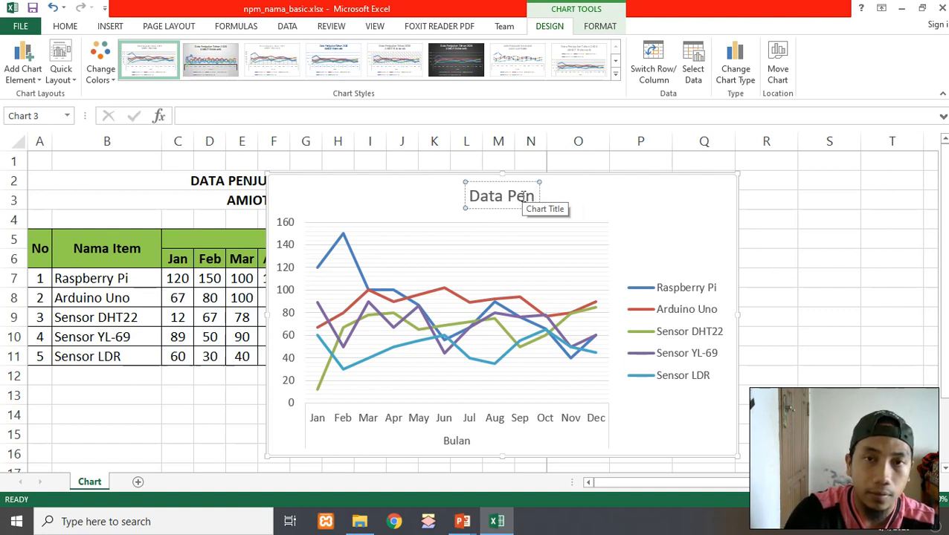
type("jualan T")
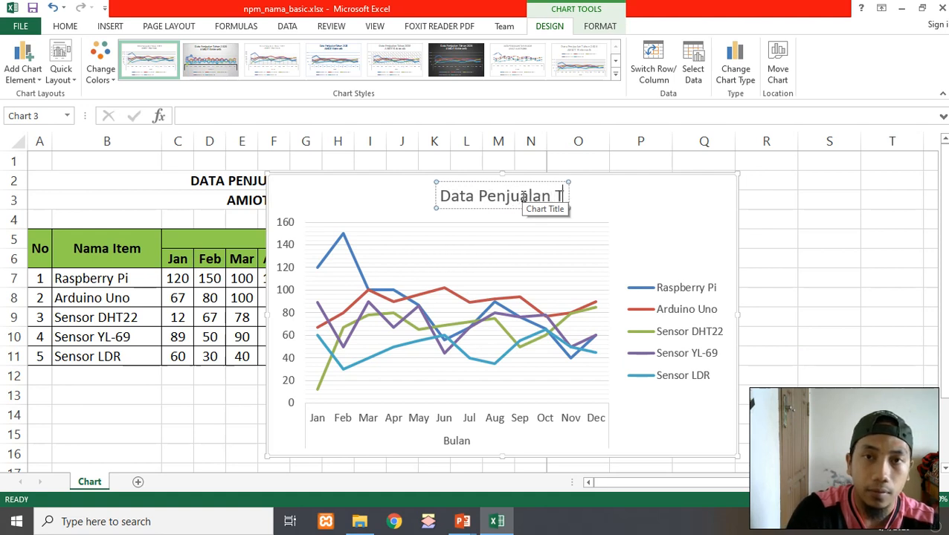
type("ahun 2020")
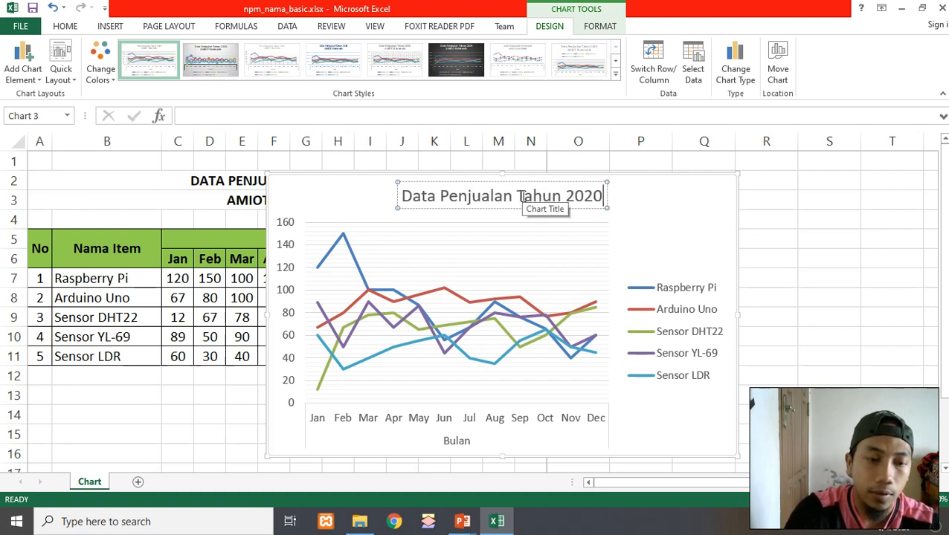
key("Return")
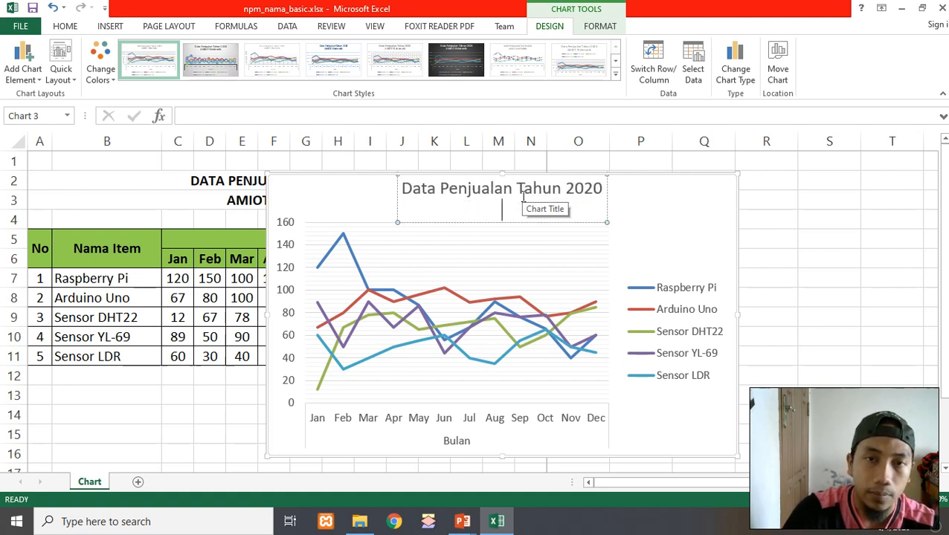
type("AMIOT Ele")
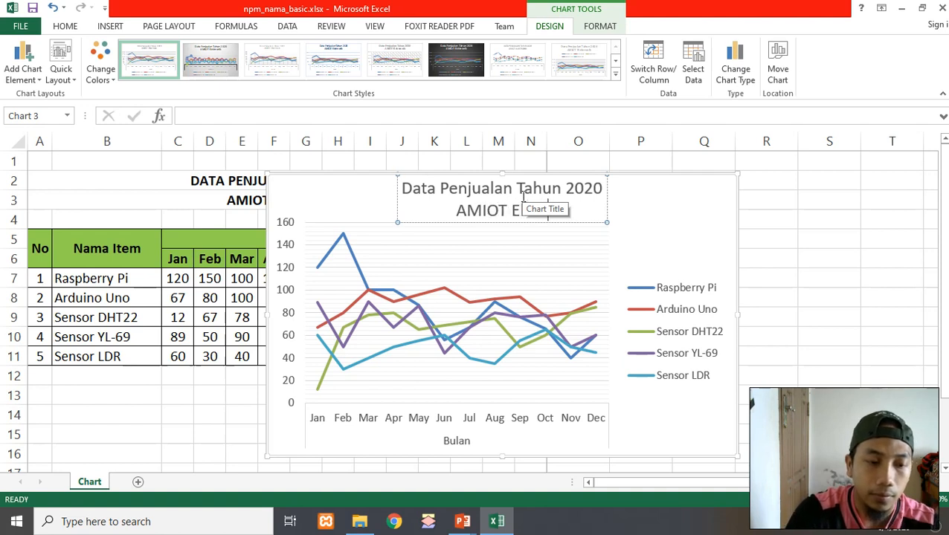
type("ktronik")
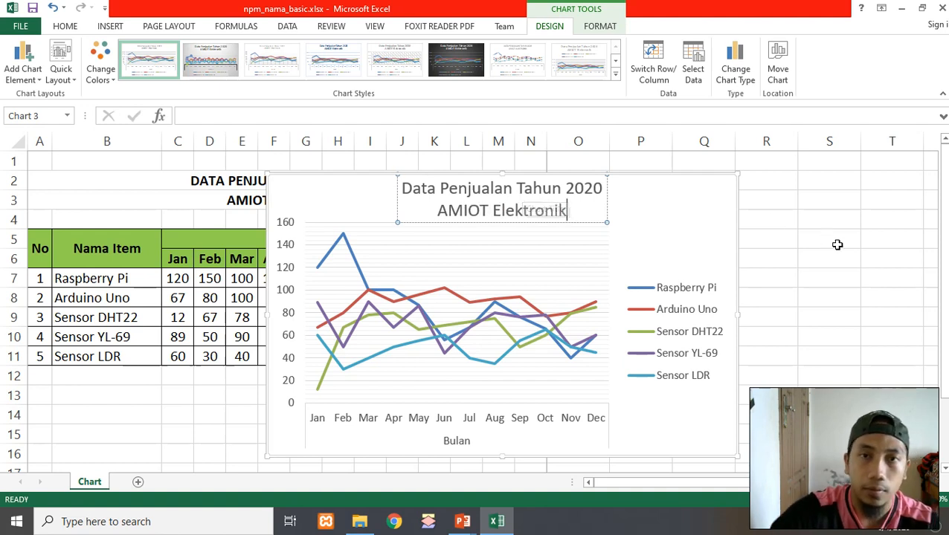
left_click(831, 243)
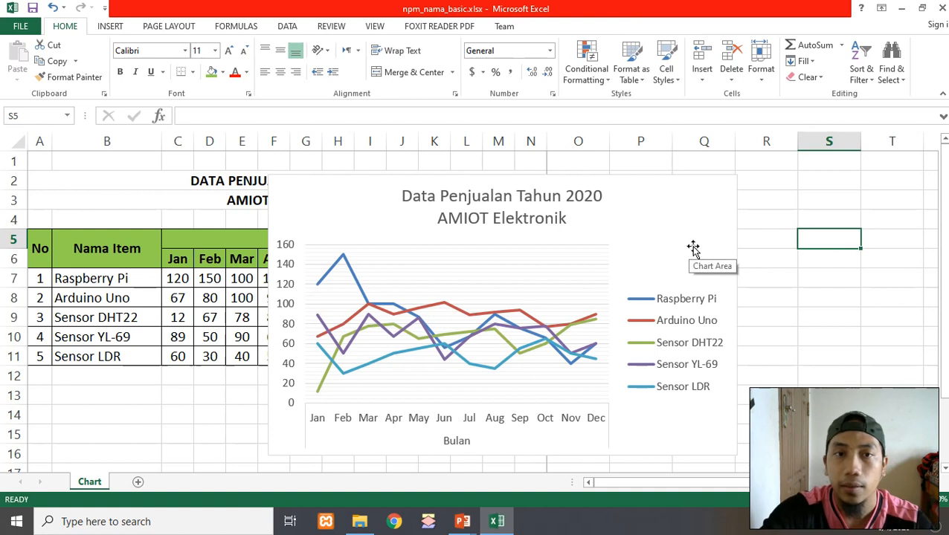
Give the chart area a Blue shape outline
left_click(690, 192)
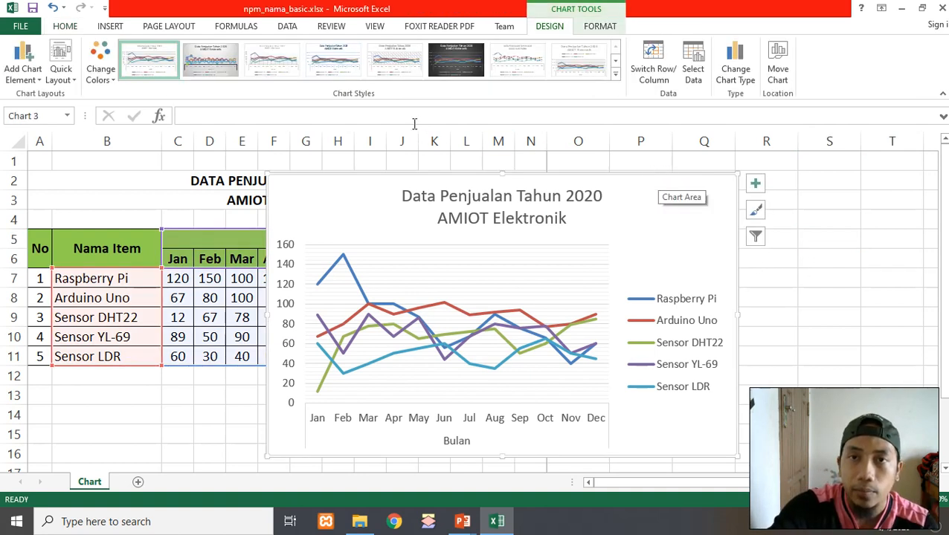
left_click(842, 293)
left_click(699, 204)
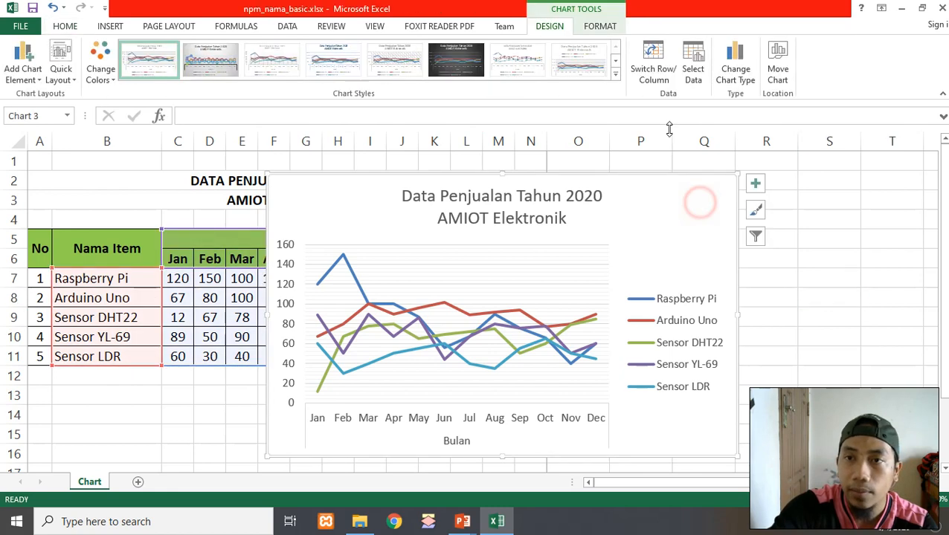
left_click(611, 30)
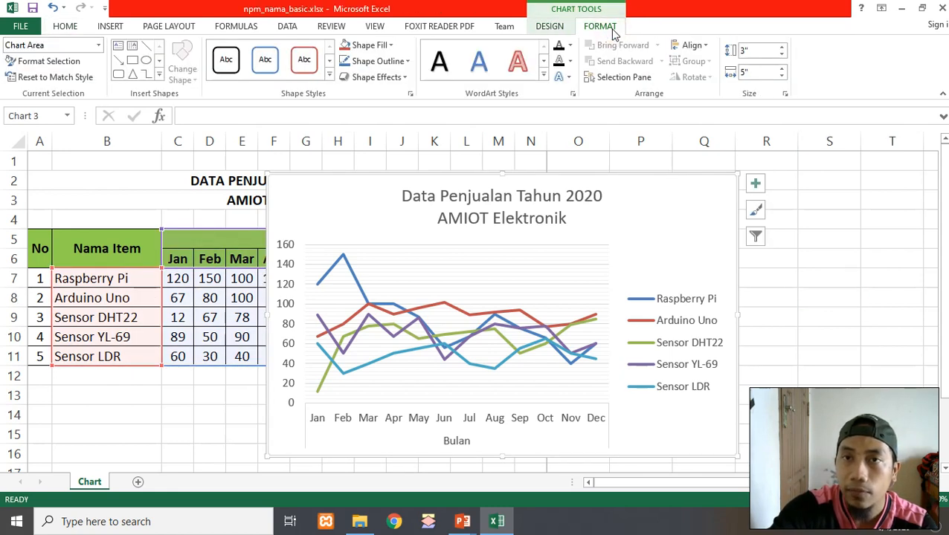
left_click(369, 62)
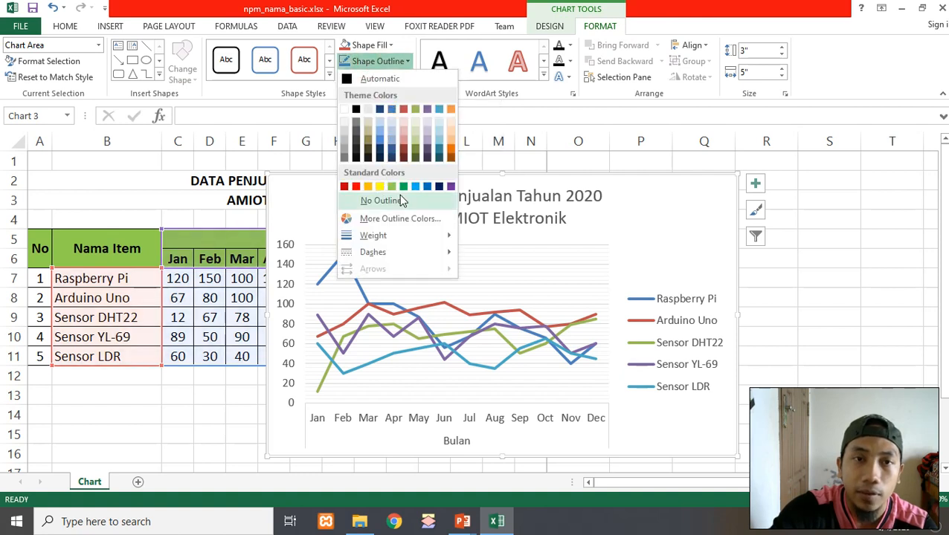
left_click(429, 187)
Set the chart area's outline weight to 2¼ pt
left_click(372, 61)
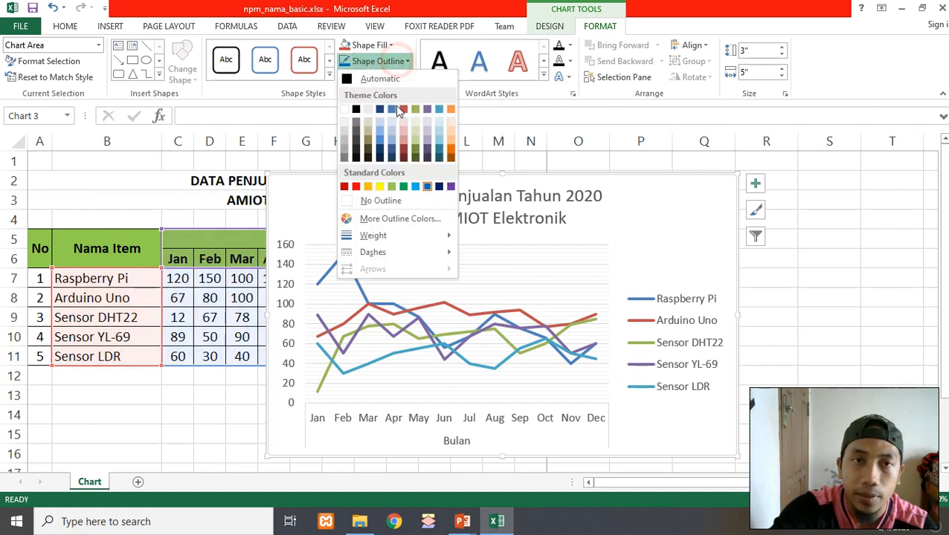
mouse_move(395, 250)
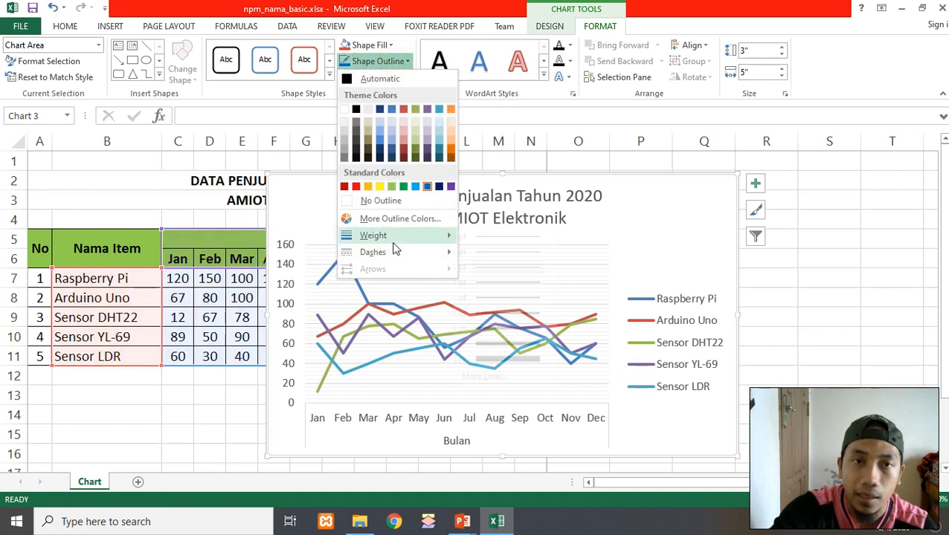
left_click(520, 313)
left_click(818, 298)
Change the chart area's outline weight to 1 pt
left_click(693, 220)
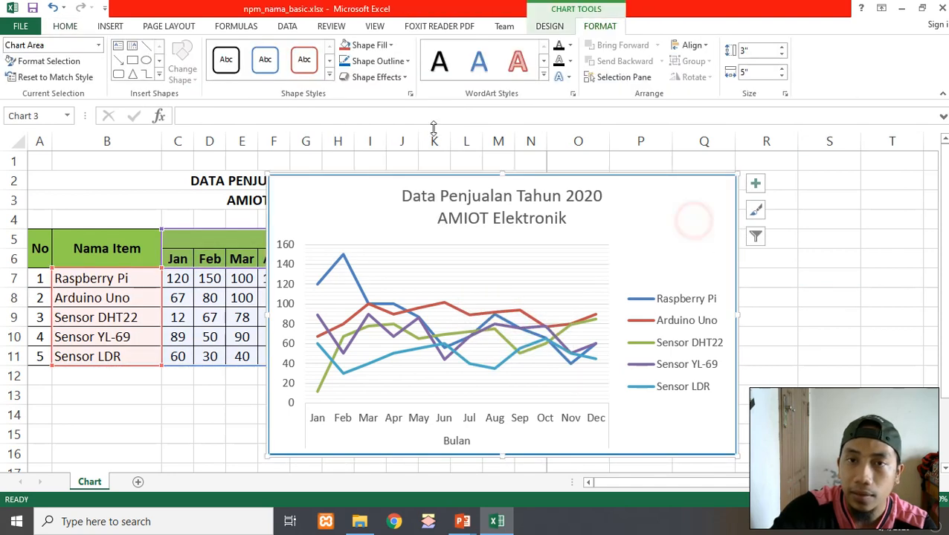
left_click(378, 61)
mouse_move(394, 235)
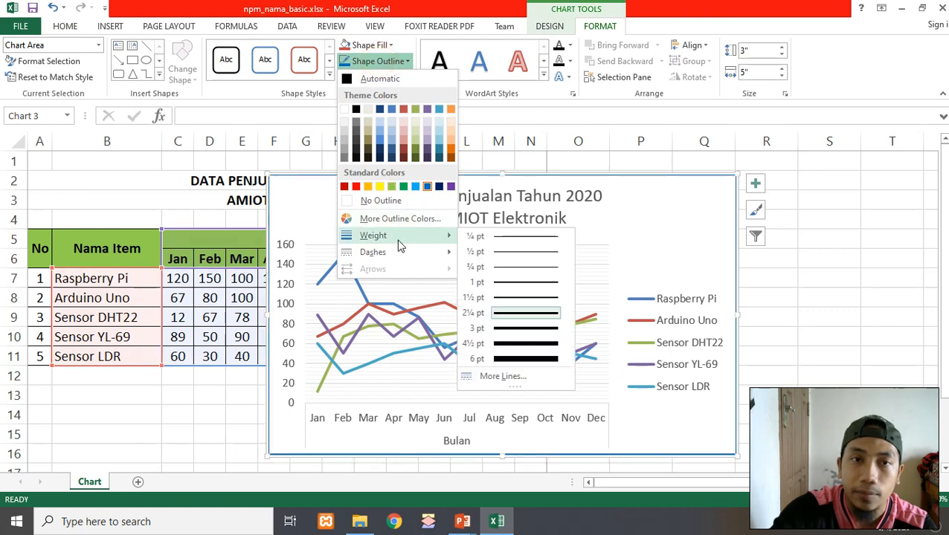
left_click(509, 283)
left_click(836, 332)
Move the chart below the data table so it starts around row 13 under column B
left_click_drag(718, 216, 493, 372)
scroll(599, 320, "down", 3)
left_click_drag(444, 196, 454, 250)
left_click(714, 248)
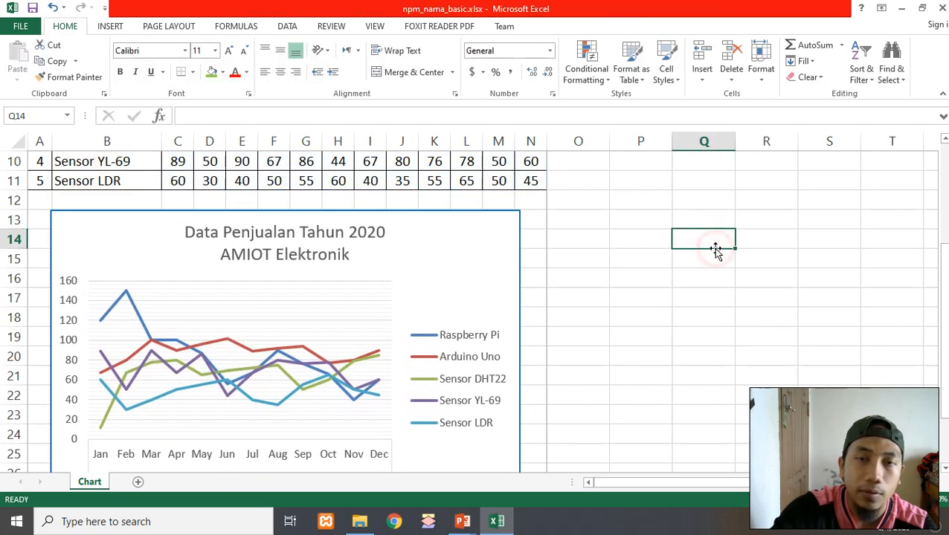
Inspect the sheet's two heading rows and the chart's placement beneath the table
scroll(714, 249, "down", 2)
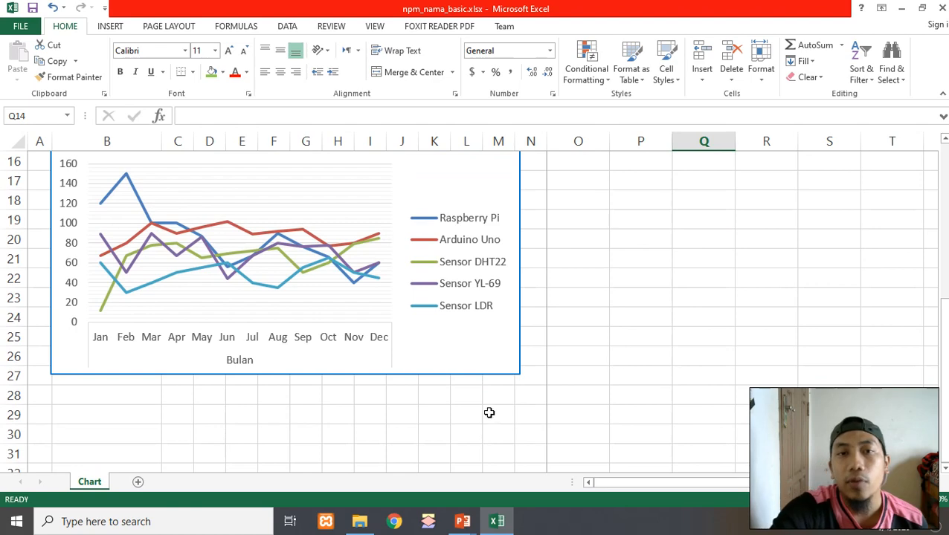
scroll(479, 415, "up", 1)
scroll(479, 416, "up", 4)
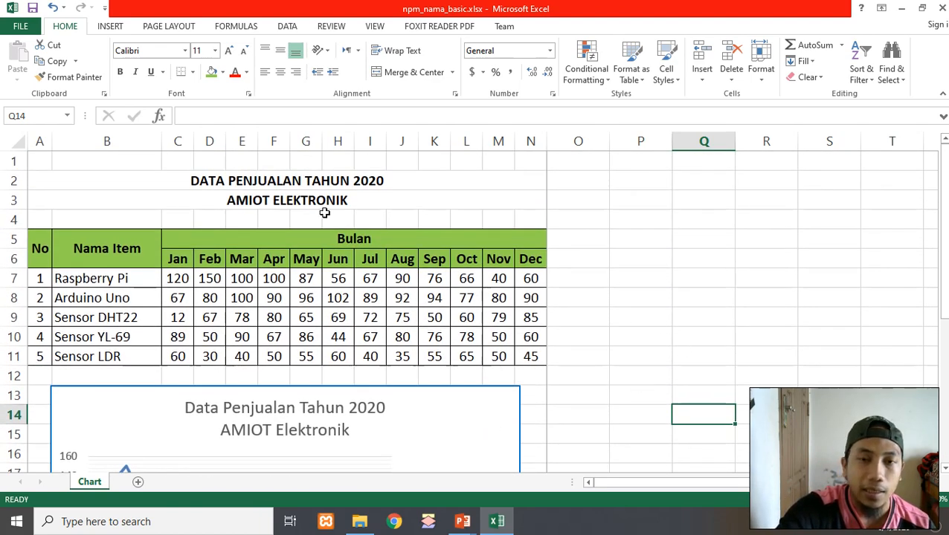
left_click(234, 180)
left_click(239, 201)
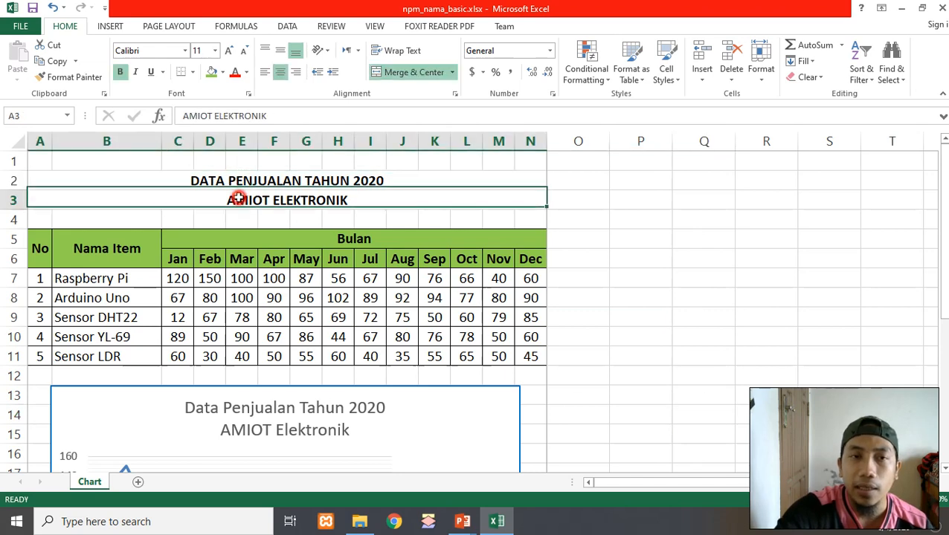
left_click(269, 180)
scroll(361, 225, "down", 4)
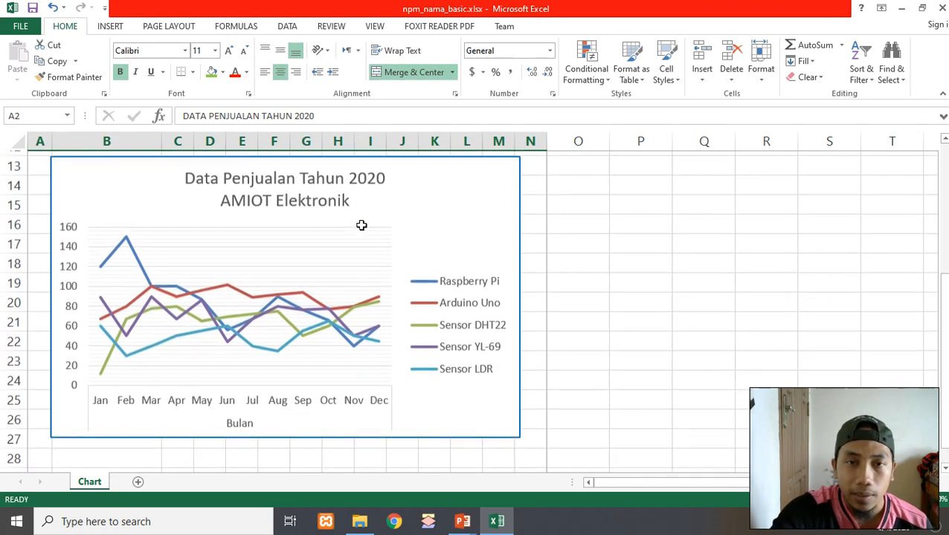
scroll(363, 226, "down", 2)
scroll(425, 394, "down", 1)
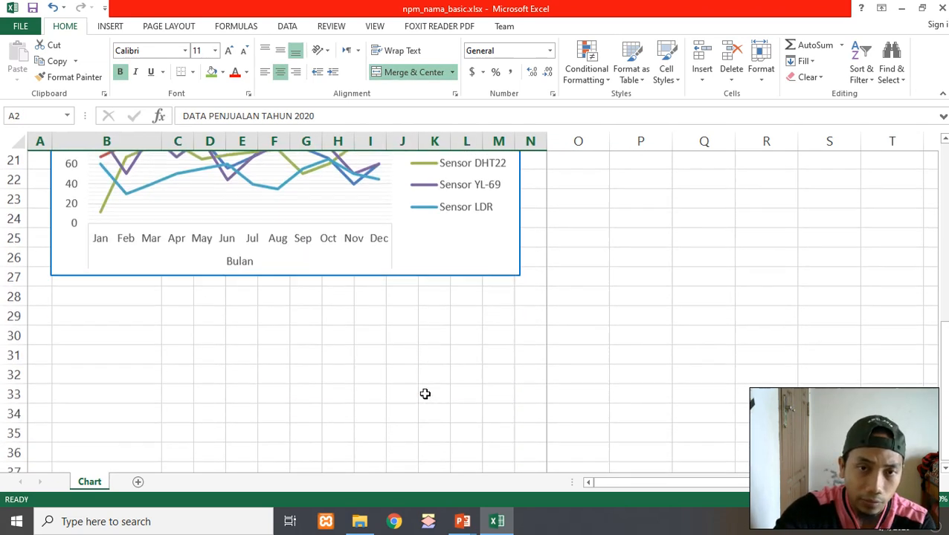
scroll(424, 396, "up", 7)
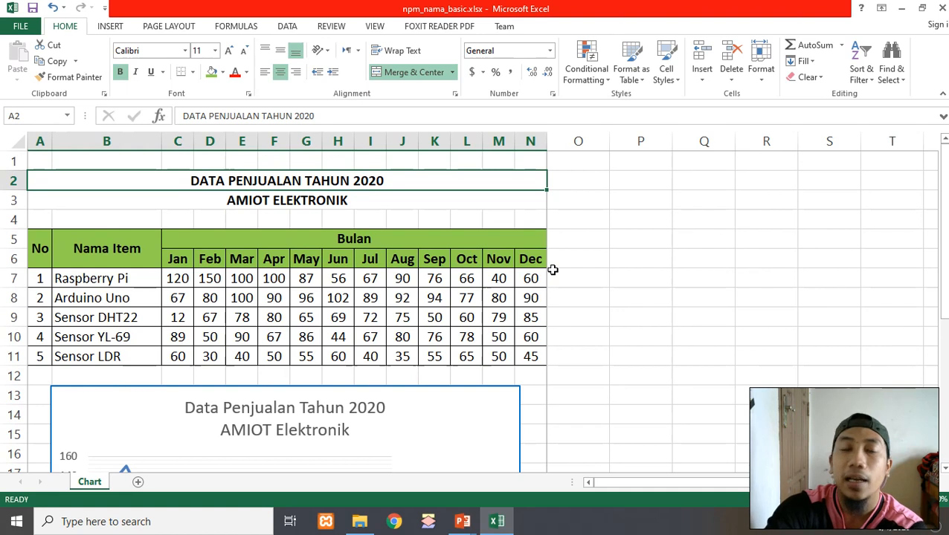
Set the worksheet's paper size to A4 and its margins to Narrow
left_click(332, 200)
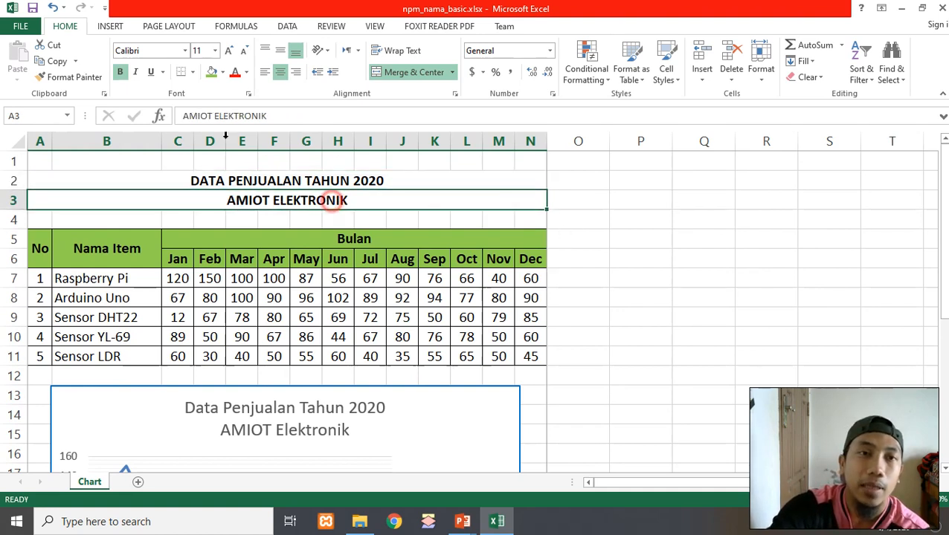
left_click(170, 26)
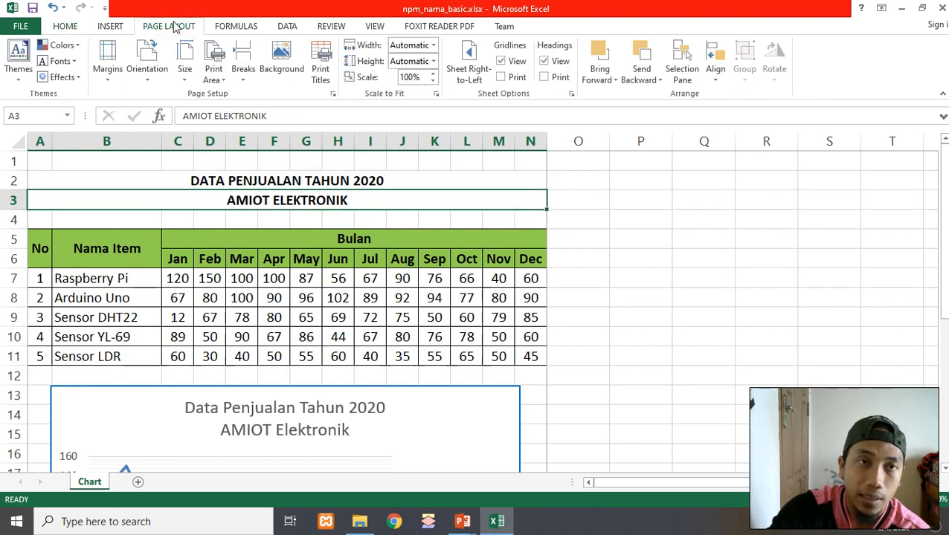
left_click(184, 74)
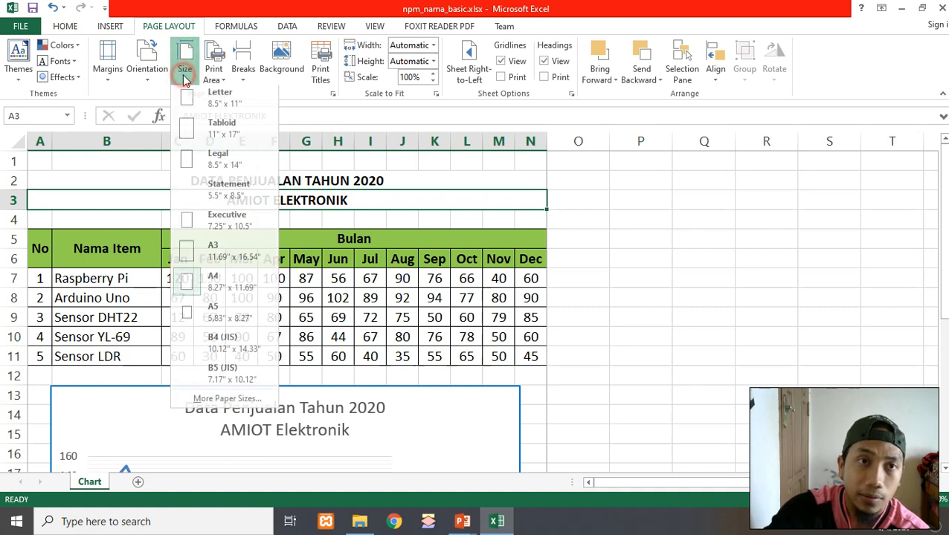
left_click(218, 287)
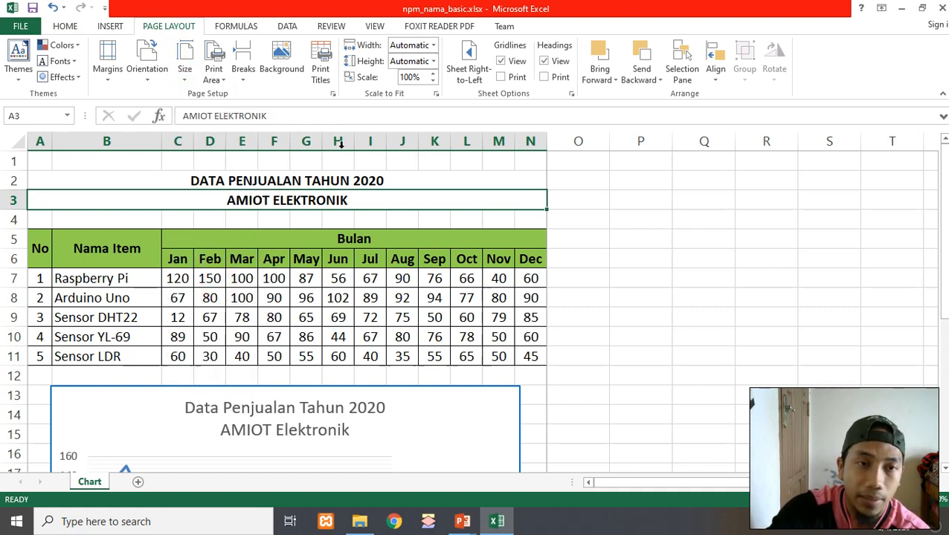
left_click(108, 82)
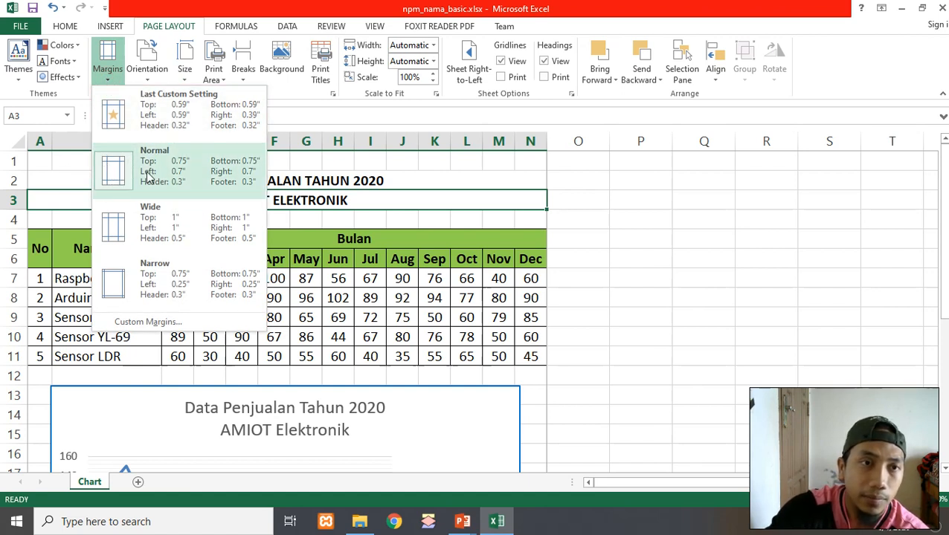
left_click(147, 281)
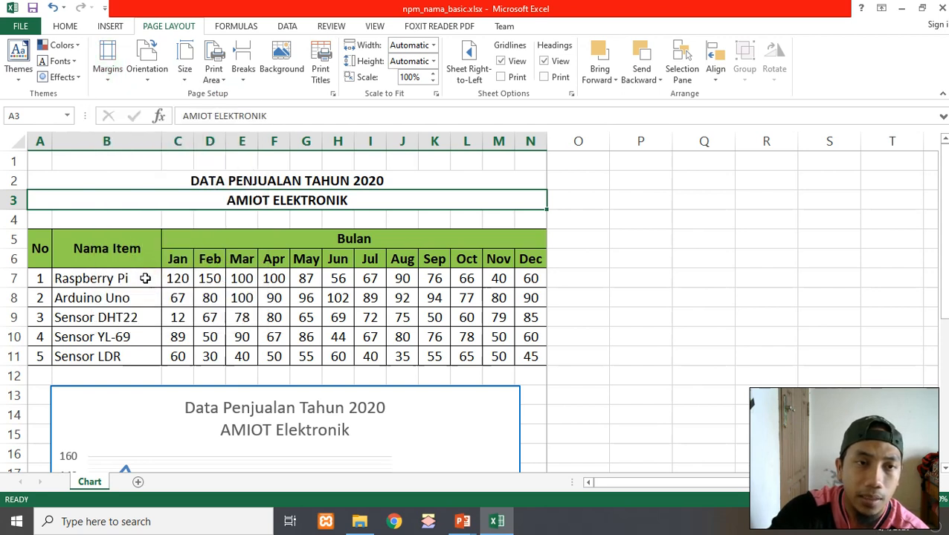
Set the print area to the merged title cell in row 2, accepting the single-cell print area
left_click(614, 257)
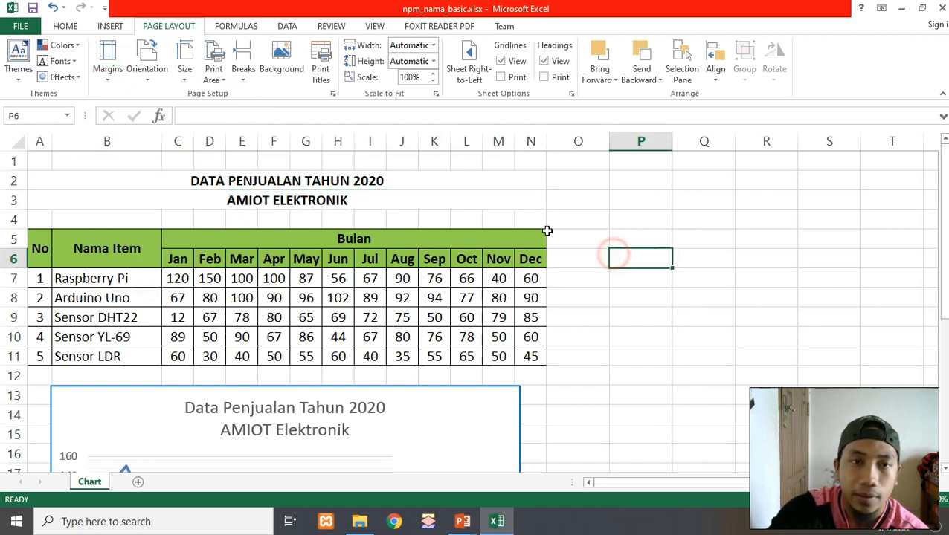
left_click(136, 182)
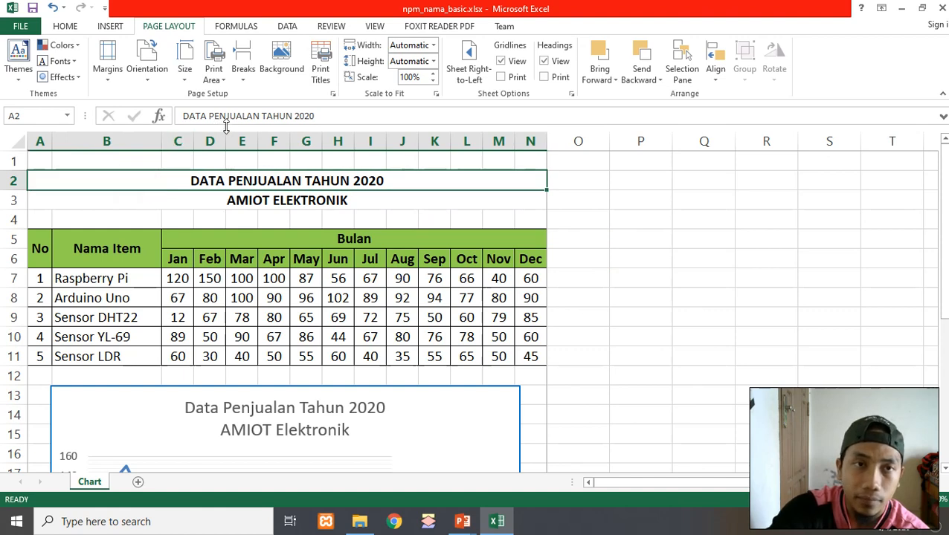
left_click(215, 74)
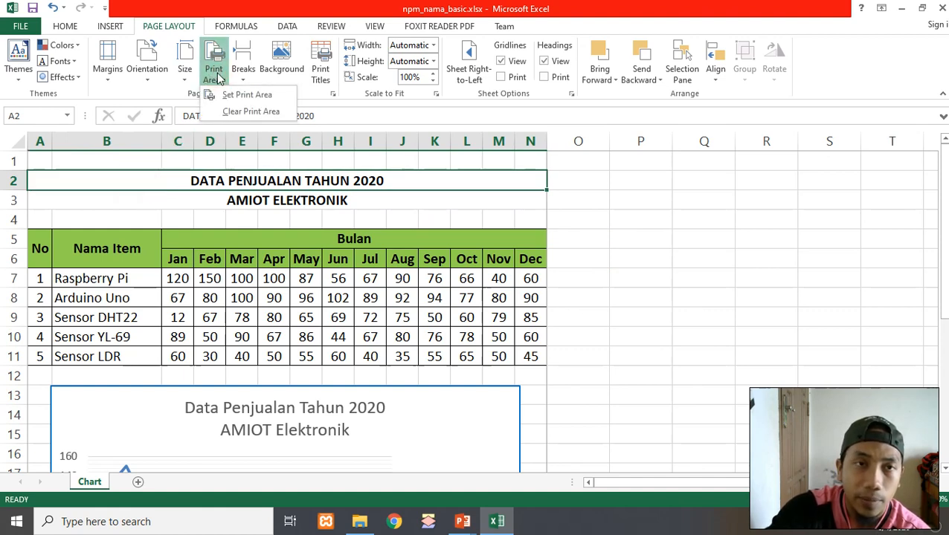
left_click(239, 96)
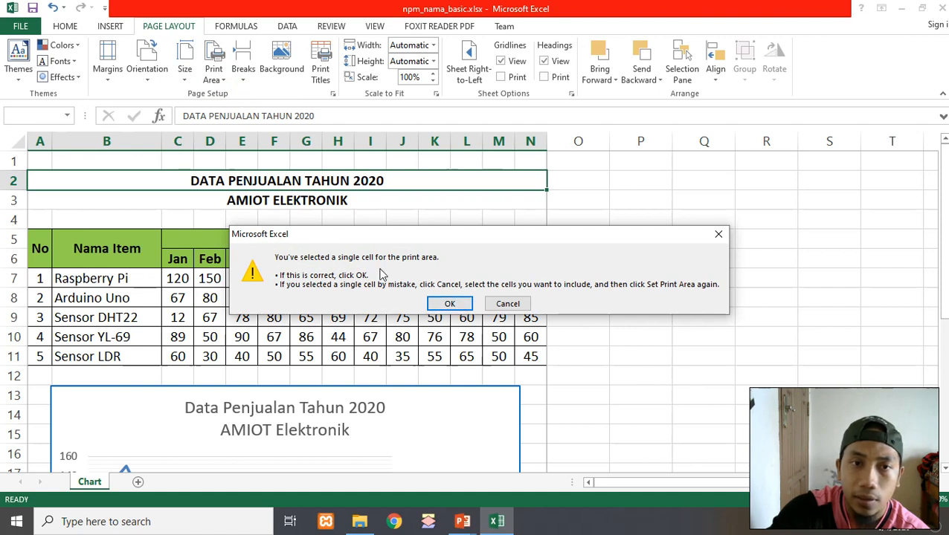
left_click(447, 305)
Switch to page break preview to inspect the print area, then return to normal view
left_click(498, 223)
left_click(371, 193)
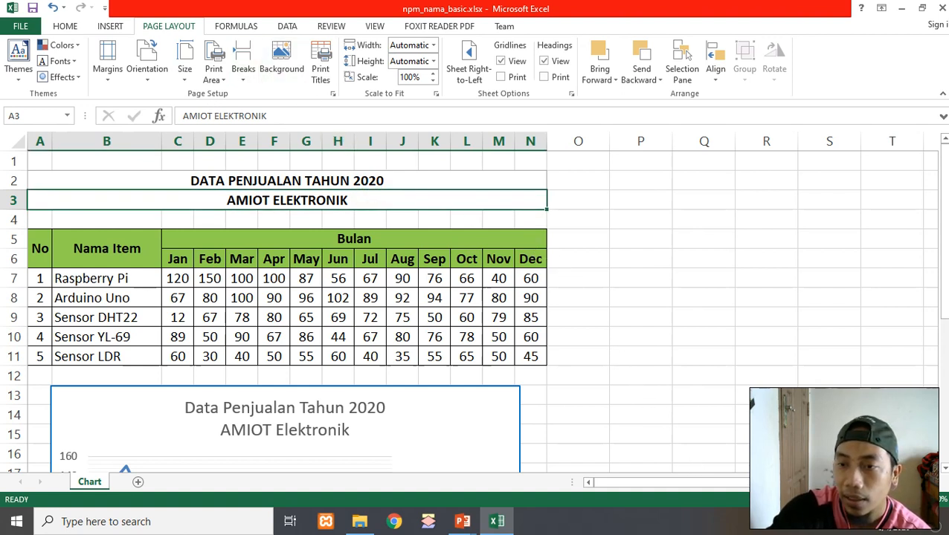
left_click(801, 500)
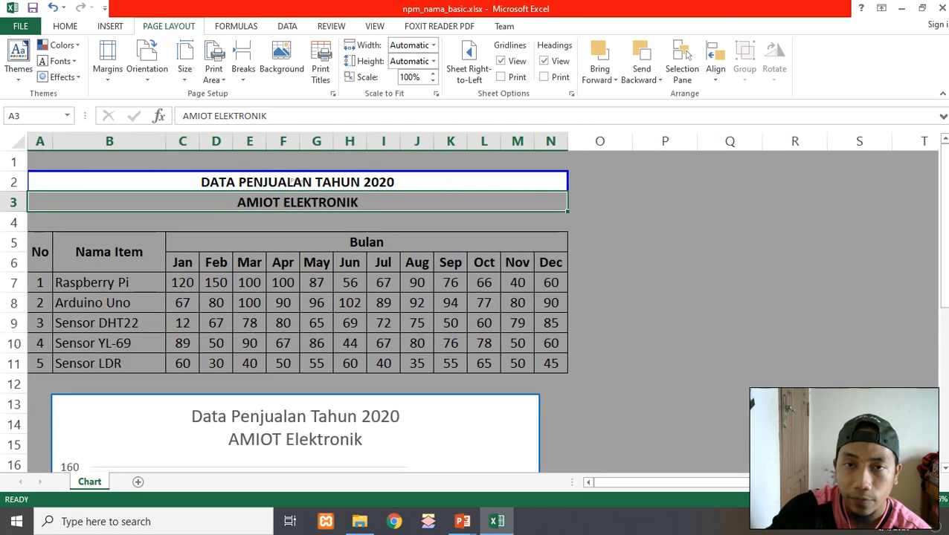
left_click(708, 342)
scroll(712, 316, "down", 6)
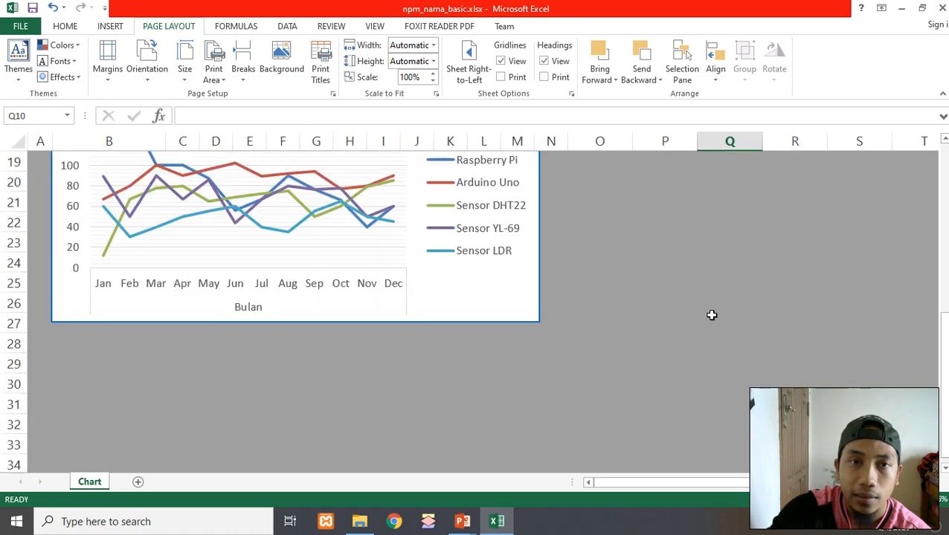
scroll(712, 316, "up", 6)
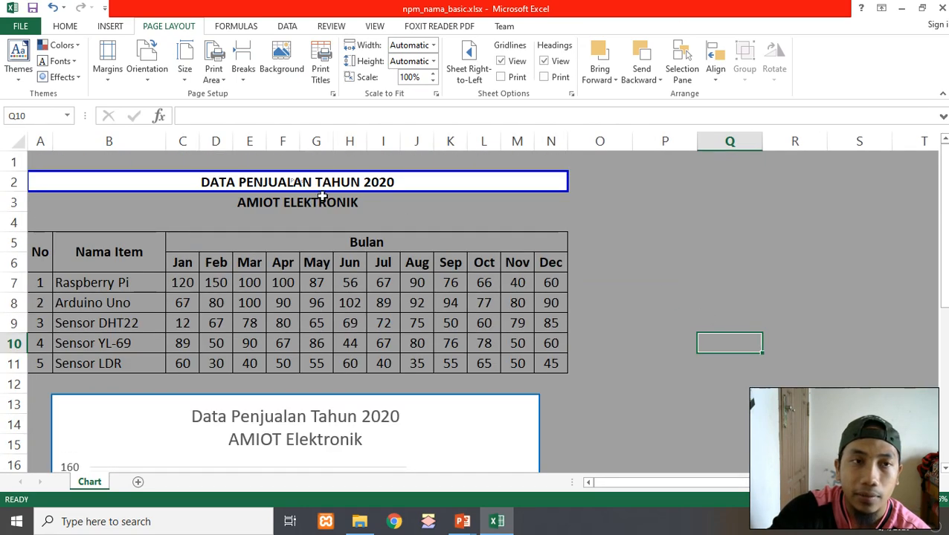
left_click(240, 163)
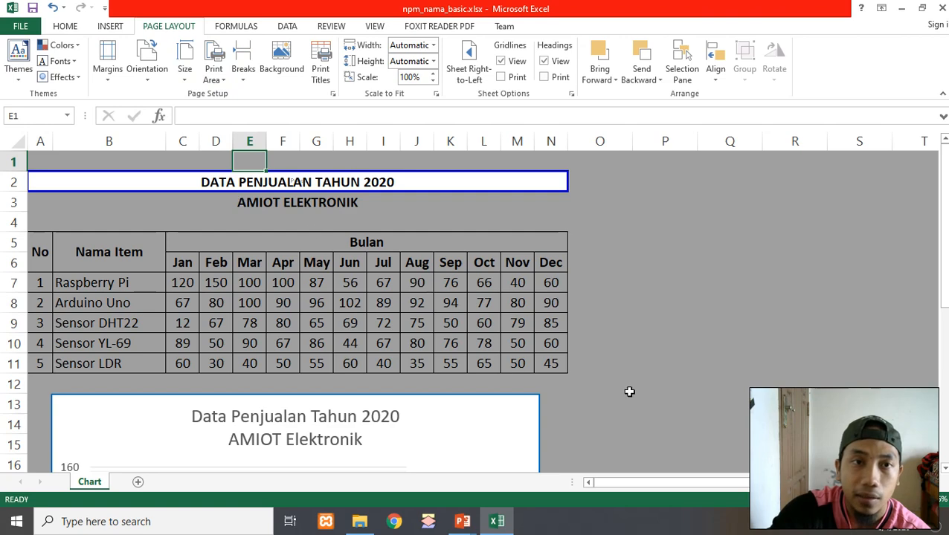
left_click(768, 499)
Select the range from the title in row 2 down to the chart's bottom at row 27 and set it as the print area
left_click(232, 177)
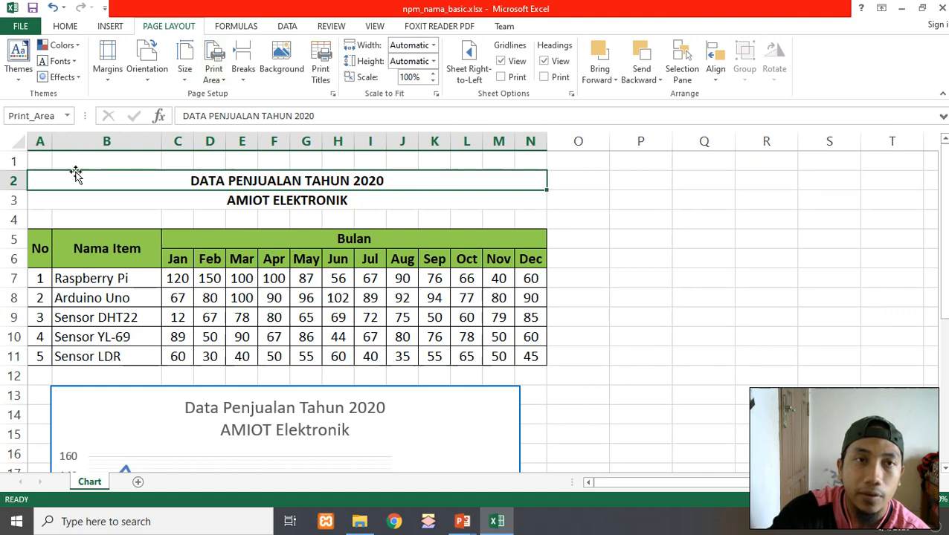
left_click_drag(41, 157, 296, 208)
scroll(296, 208, "up", 20)
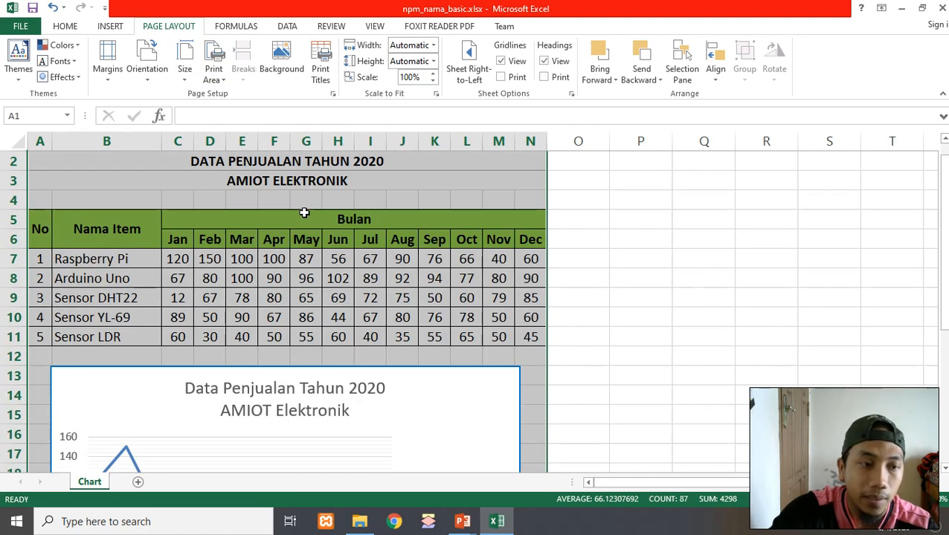
left_click(106, 155)
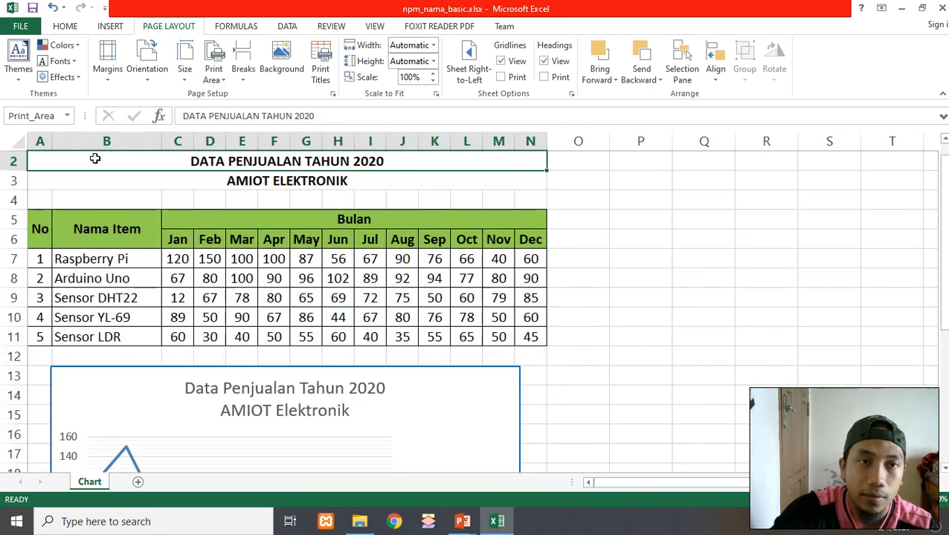
scroll(93, 156, "up", 1)
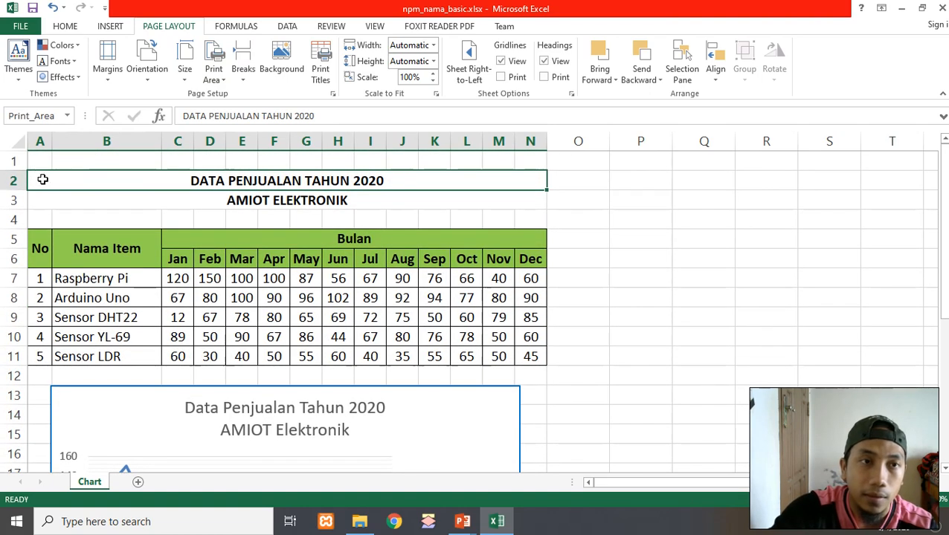
left_click_drag(42, 179, 416, 424)
left_click(214, 74)
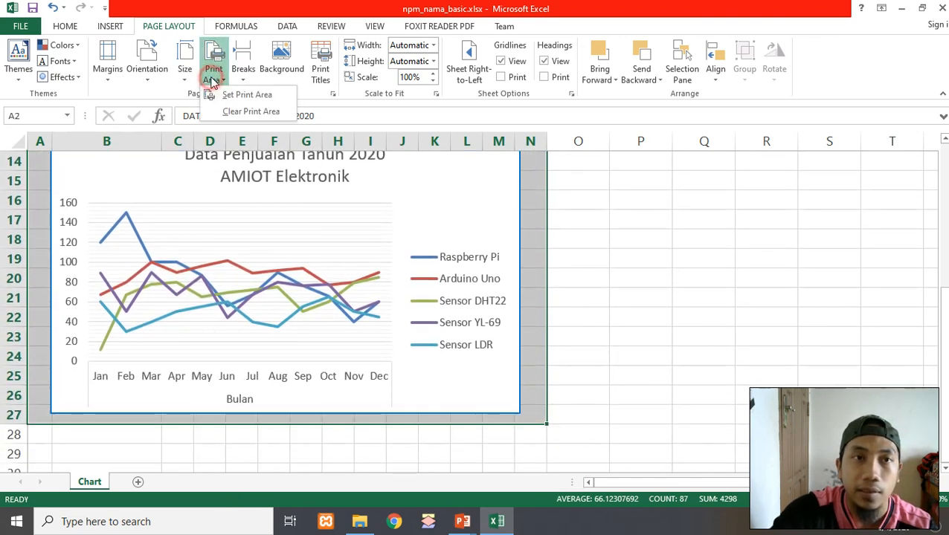
left_click(223, 93)
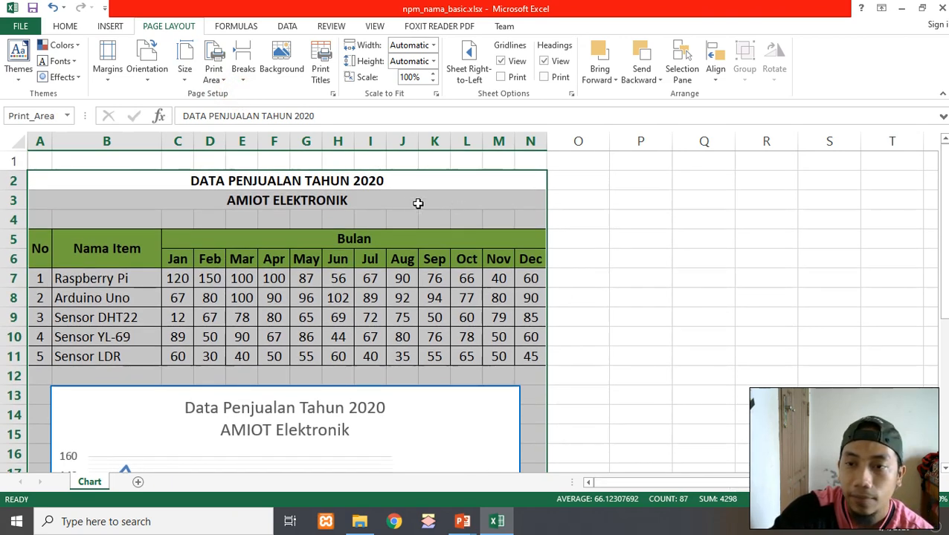
Review the new print area in page break preview, scrolling over the table and chart
left_click(805, 500)
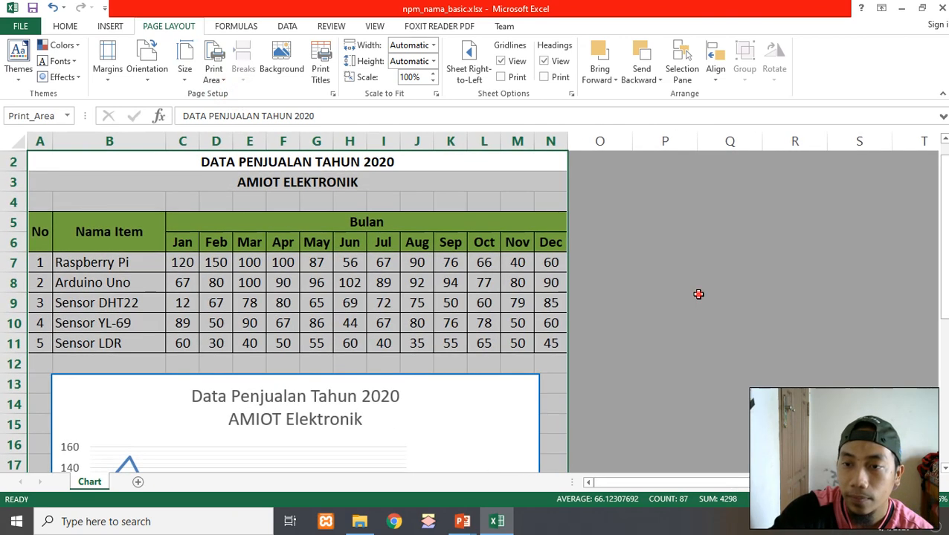
left_click(699, 296)
scroll(360, 246, "up", 1)
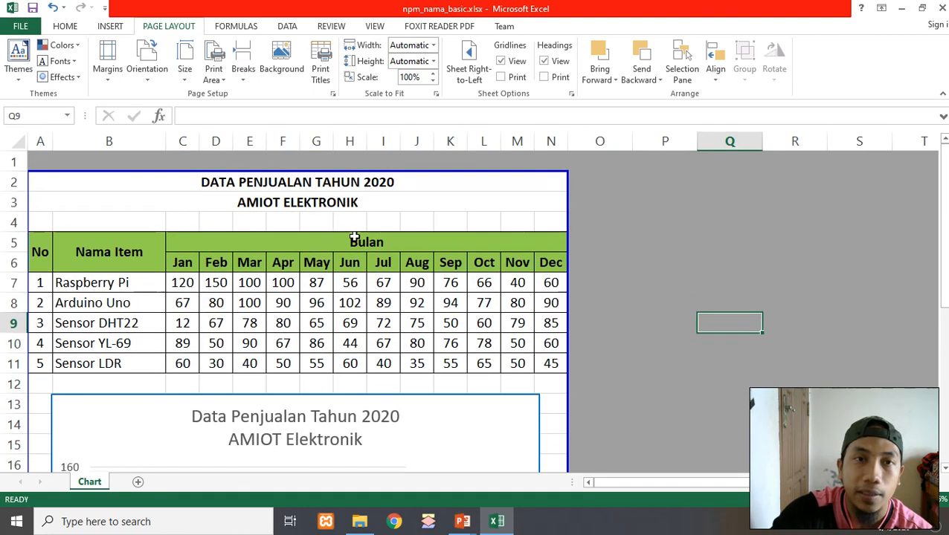
scroll(356, 238, "down", 6)
scroll(358, 238, "up", 4)
scroll(359, 239, "up", 2)
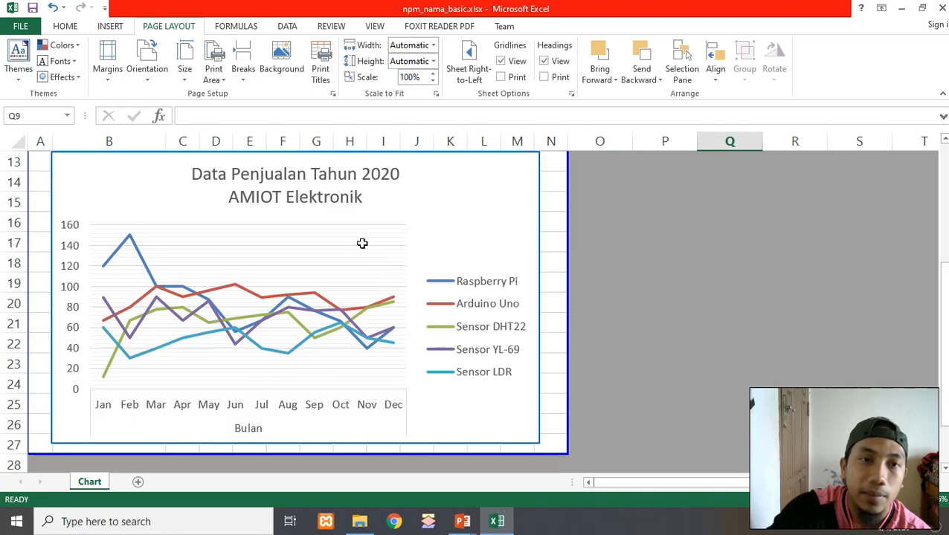
scroll(361, 242, "down", 4)
scroll(342, 251, "up", 4)
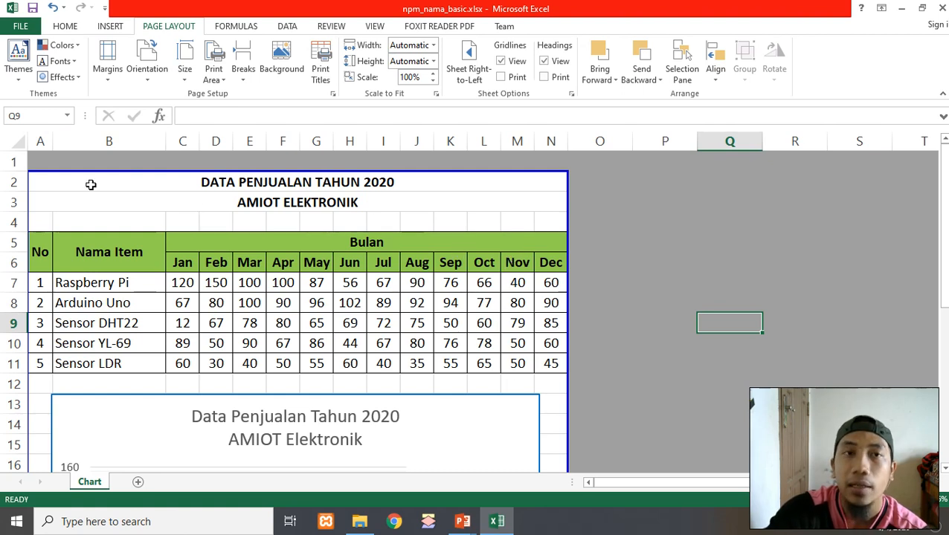
left_click_drag(83, 183, 195, 184)
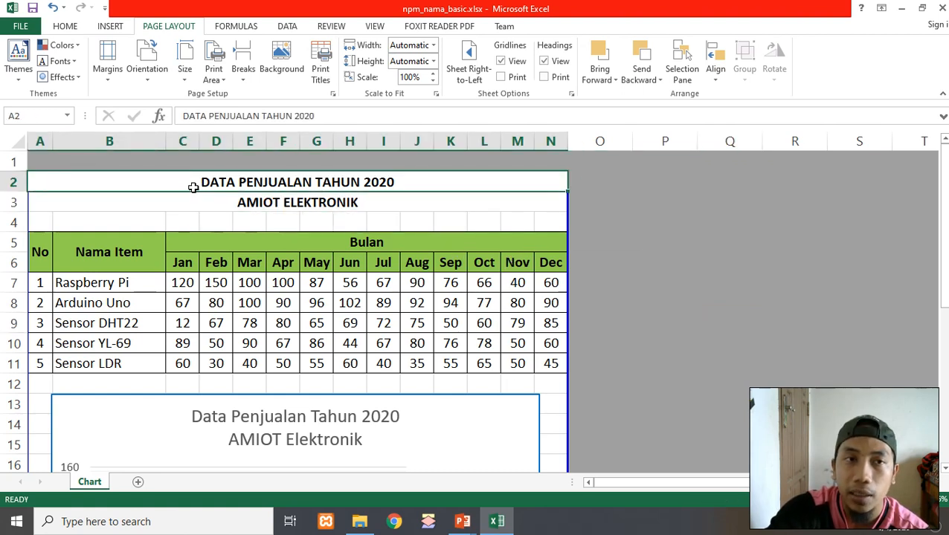
left_click(179, 200)
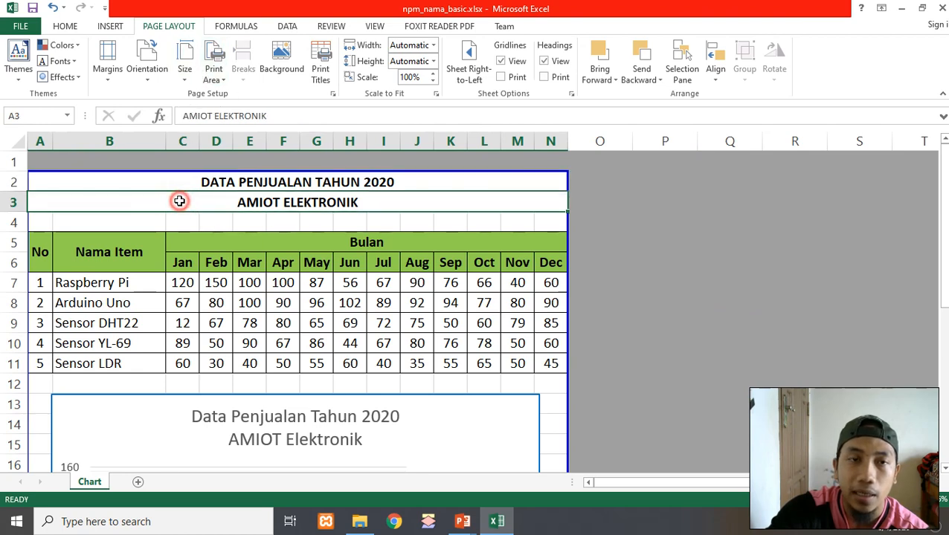
left_click(244, 180)
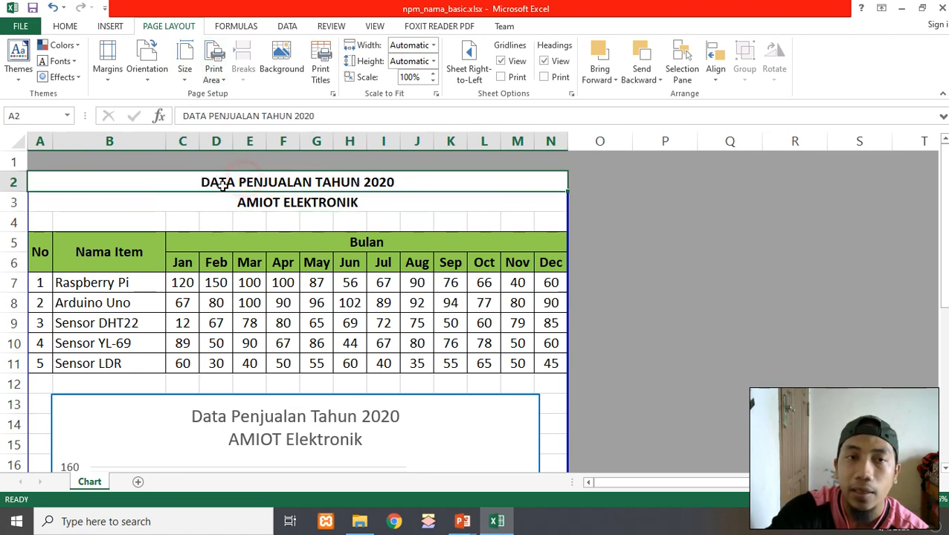
scroll(118, 207, "down", 1)
scroll(160, 195, "up", 1)
scroll(260, 193, "down", 3)
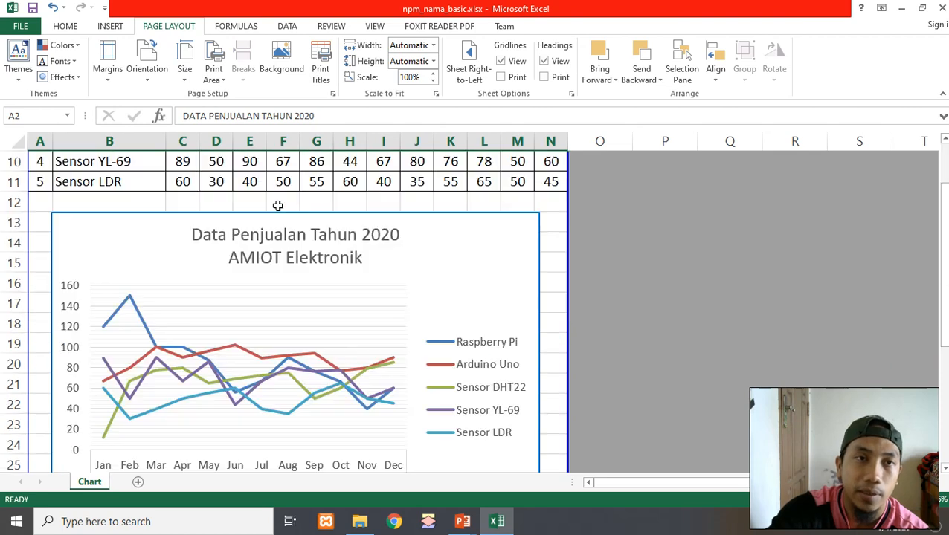
scroll(280, 208, "up", 3)
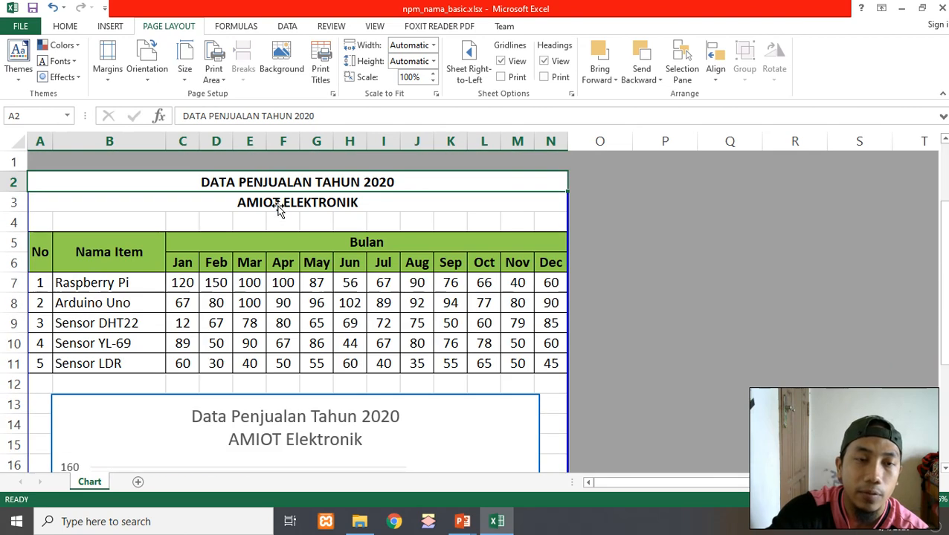
left_click(216, 74)
left_click(240, 184)
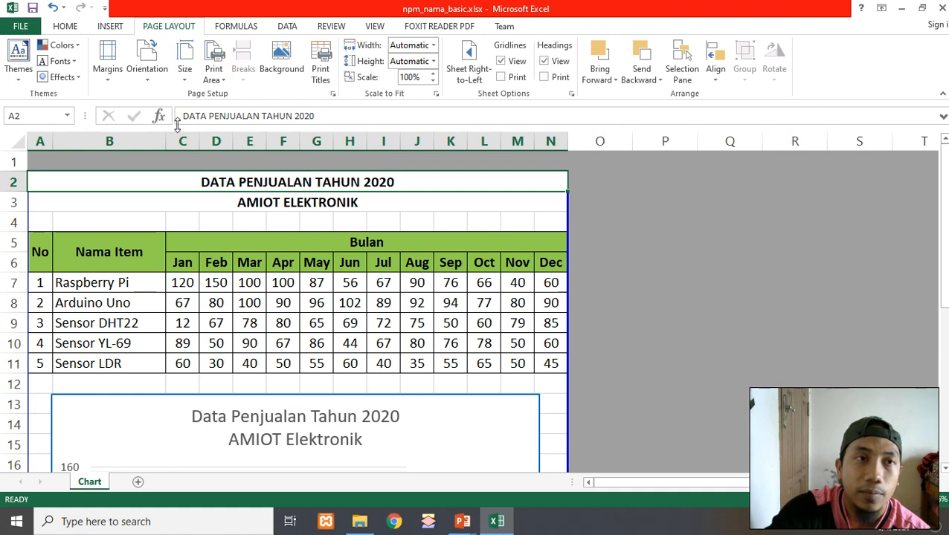
Open the print preview and apply the last custom margins: 0.59" top, bottom and left, 0.39" right
left_click(20, 26)
left_click(47, 192)
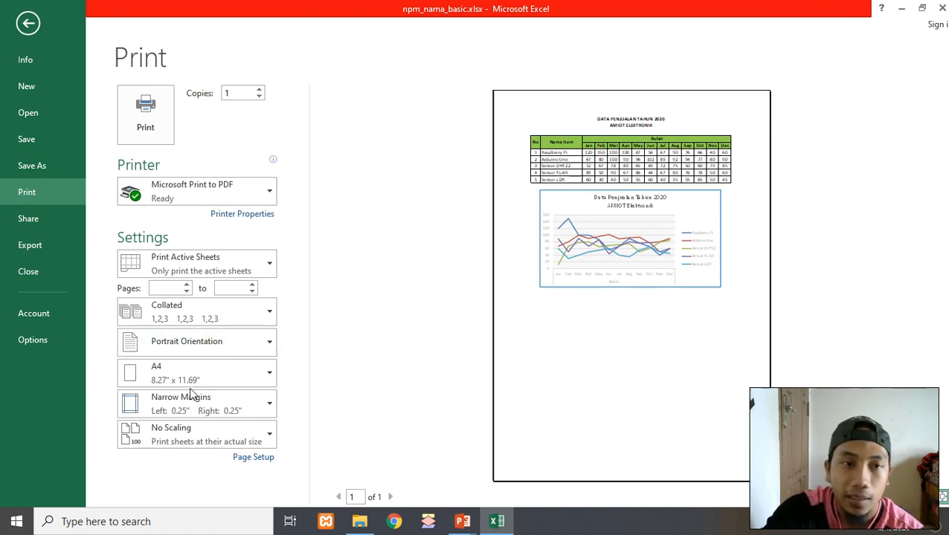
left_click(222, 412)
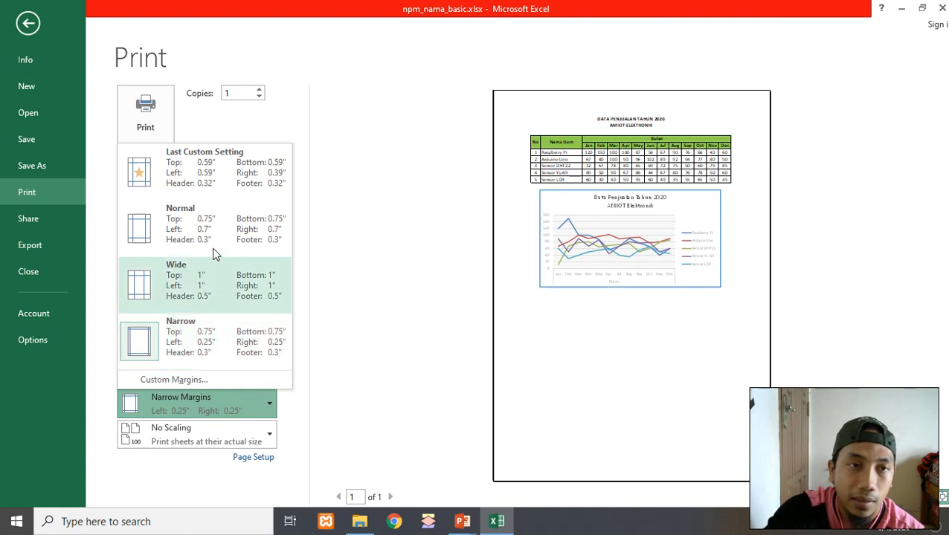
left_click(222, 167)
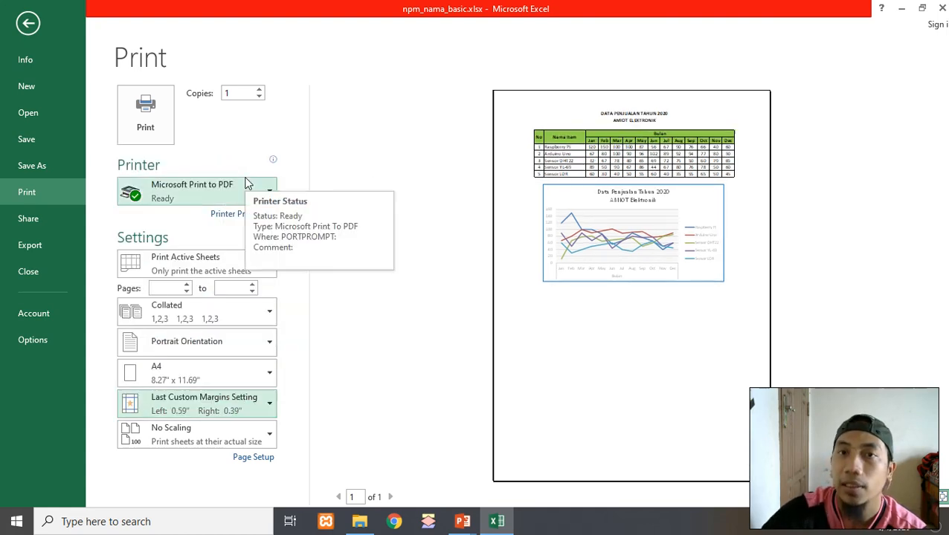
Switch the page margins to the Narrow preset in the print preview
left_click(222, 412)
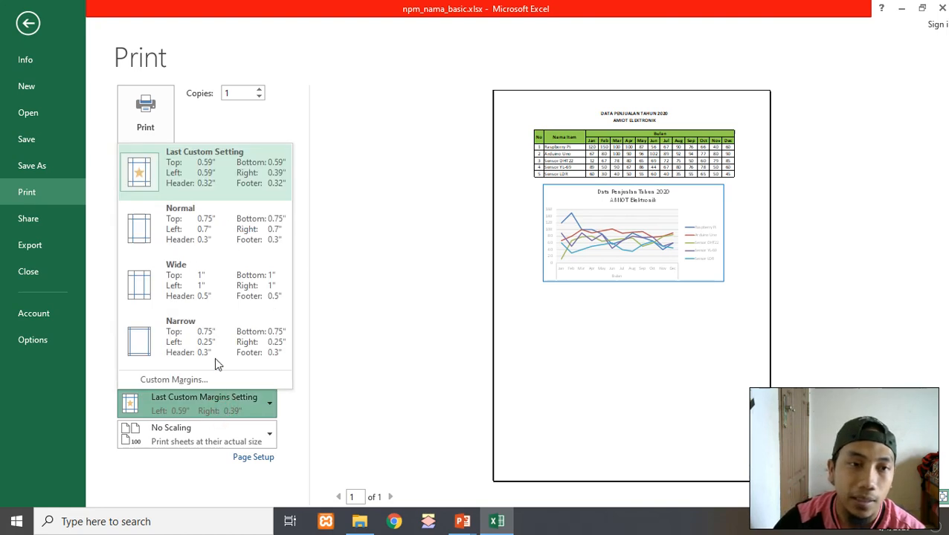
left_click(214, 329)
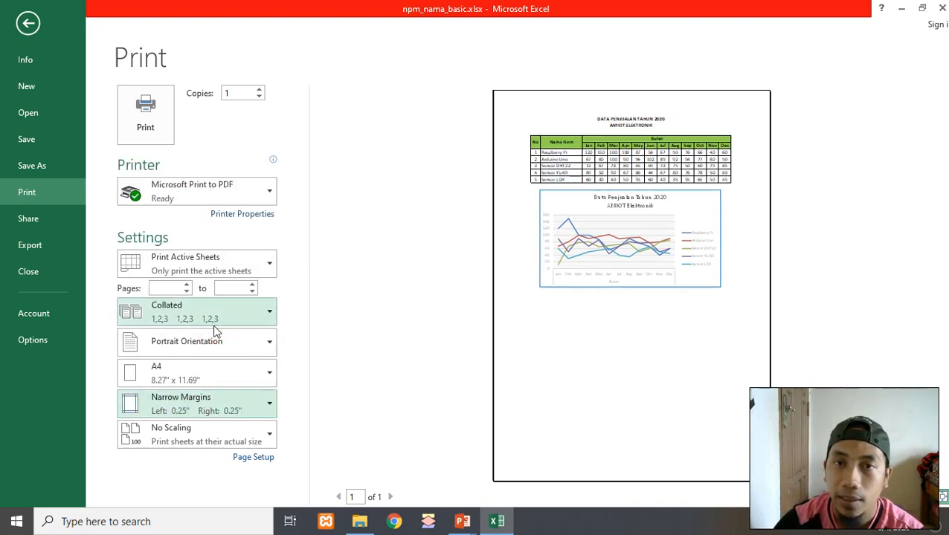
left_click(454, 366)
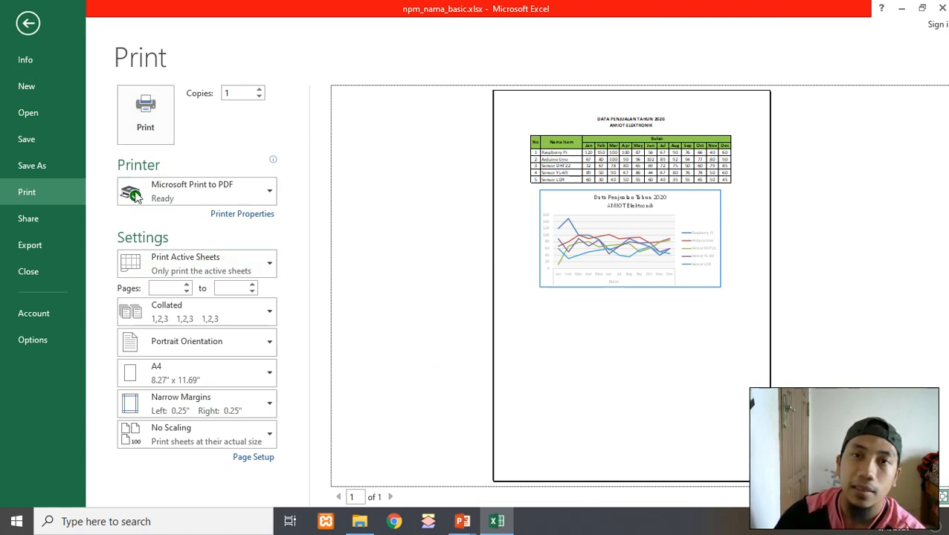
Print to Microsoft Print to PDF, saving the output as Penjualan in the Documents folder
left_click(227, 190)
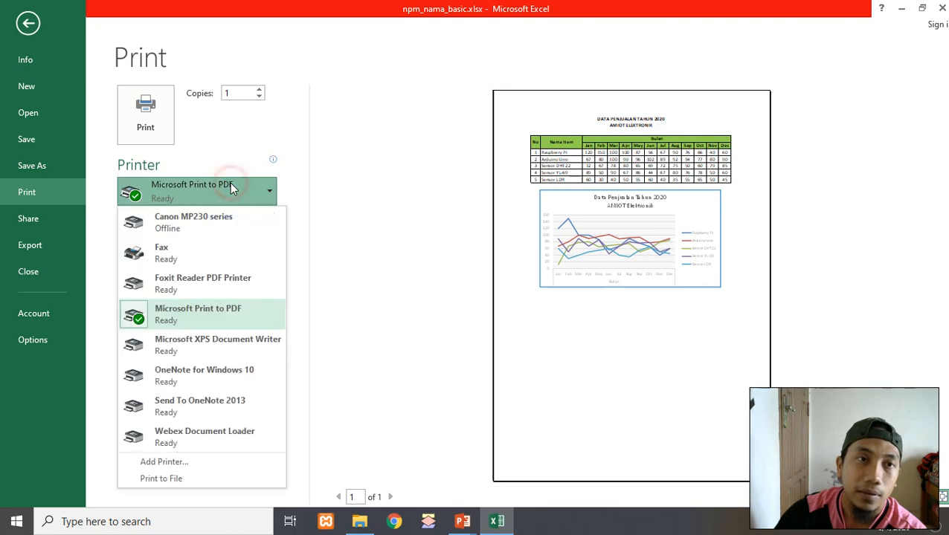
left_click(214, 319)
left_click(138, 134)
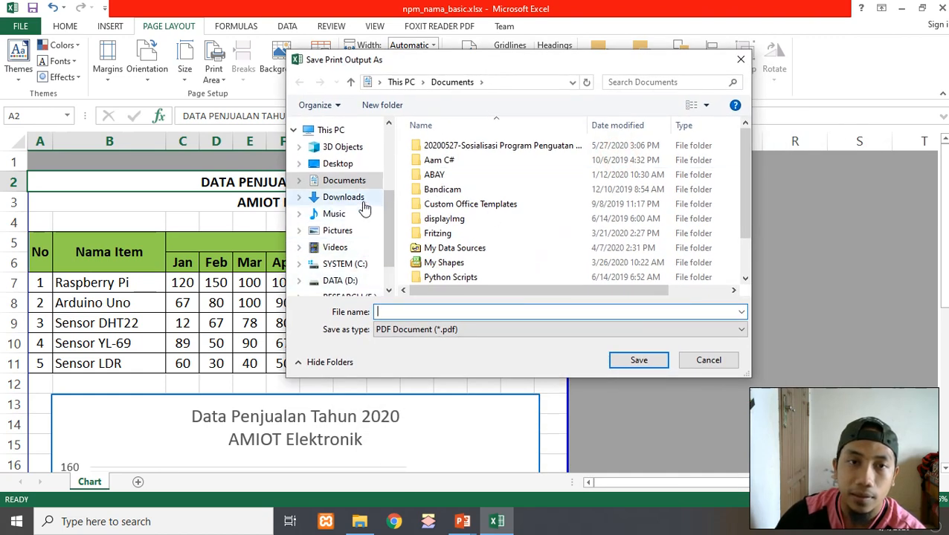
left_click(344, 181)
left_click(422, 309)
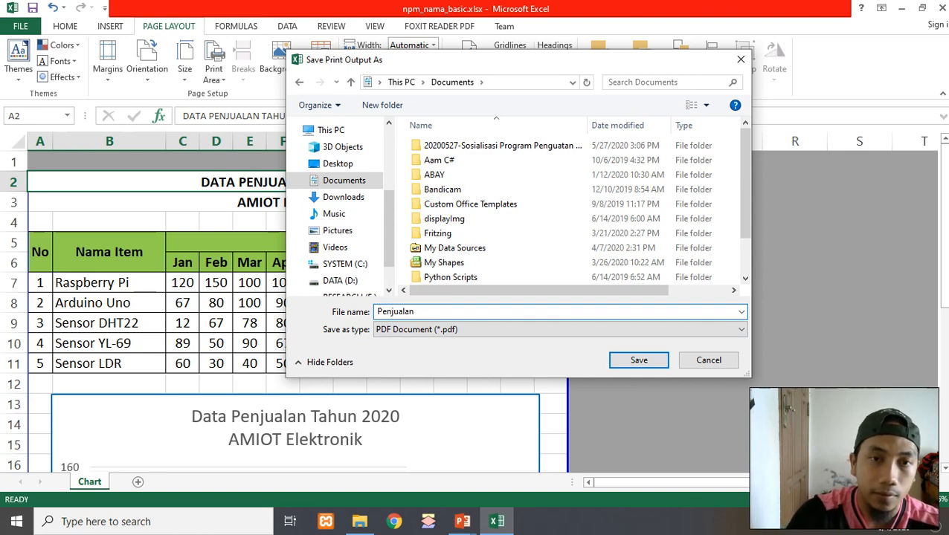
left_click(640, 360)
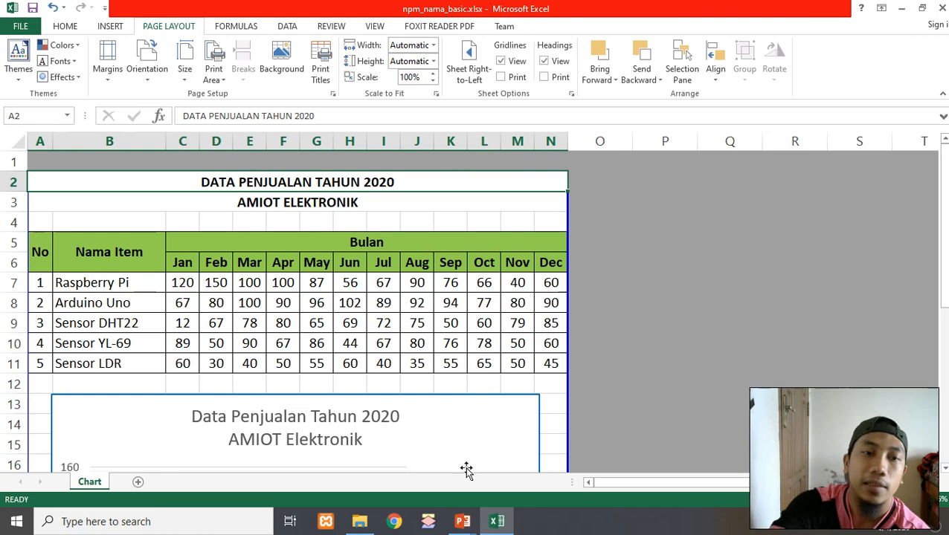
Switch to File Explorer, go to Documents and open Penjualan.pdf
left_click(360, 522)
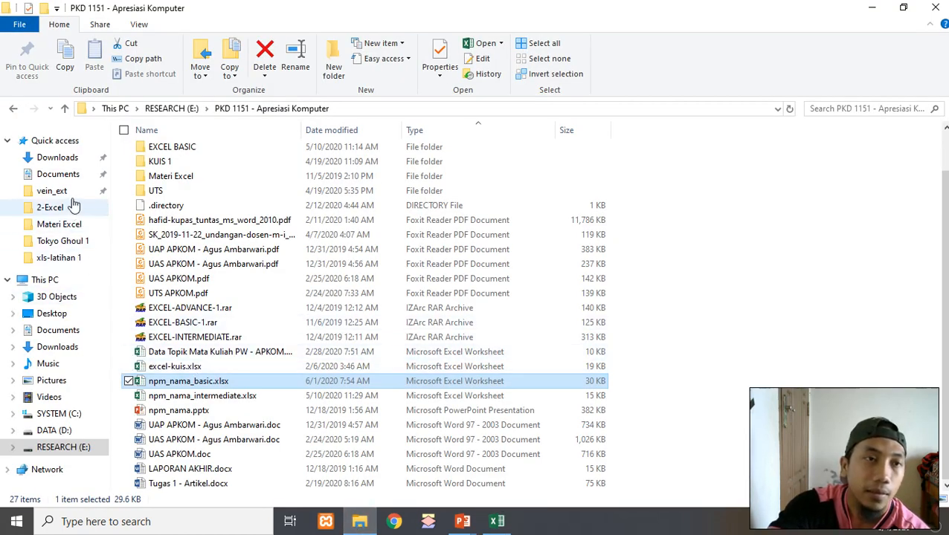
left_click(45, 331)
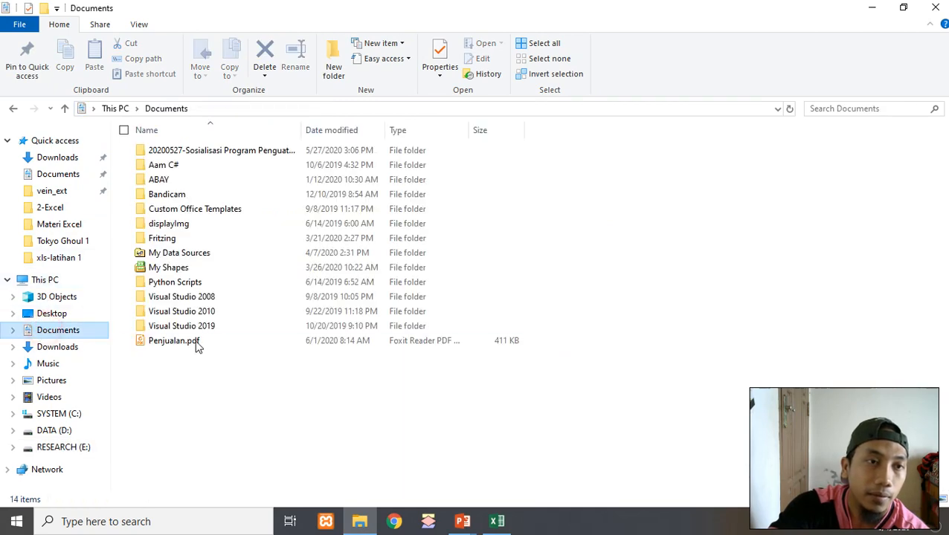
double_click(174, 341)
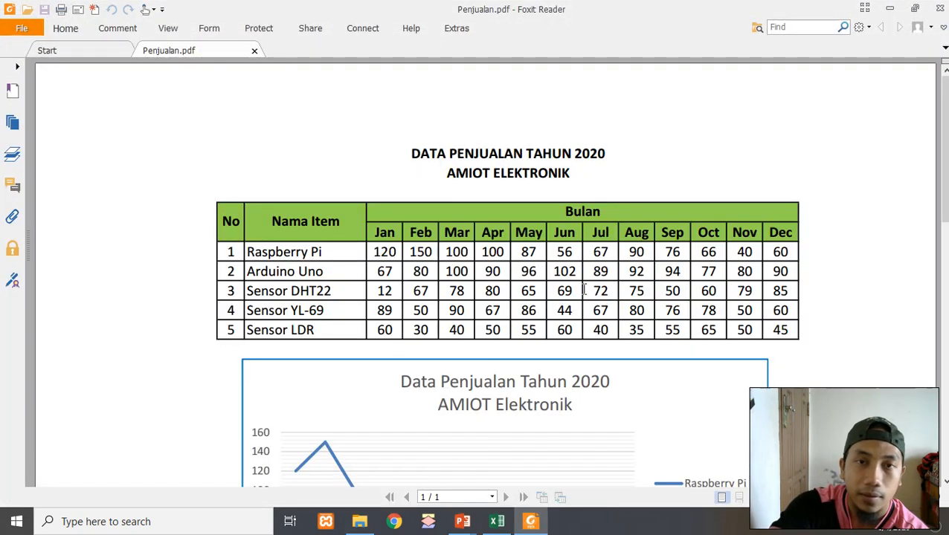
Zoom the PDF to 100% and scroll through it to review the printed table and chart
left_click(849, 498)
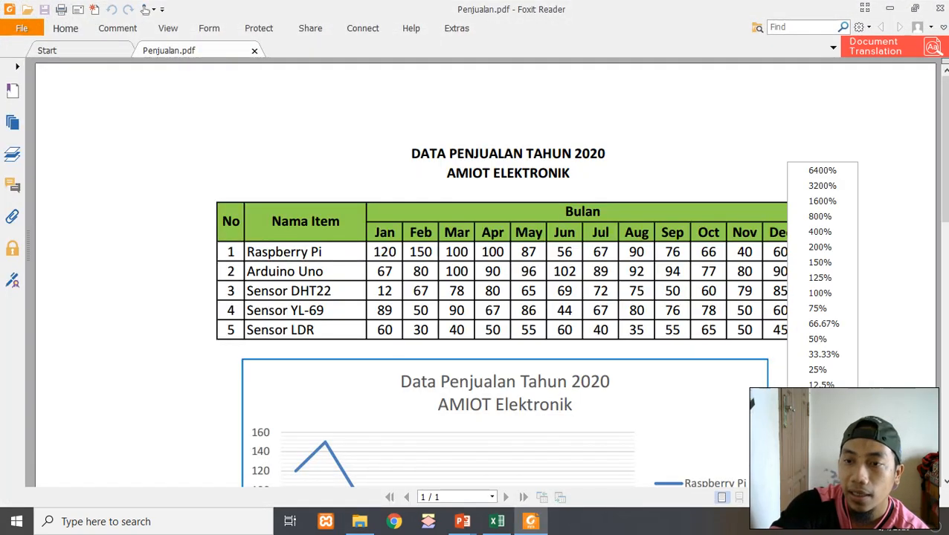
left_click(821, 292)
left_click(780, 297)
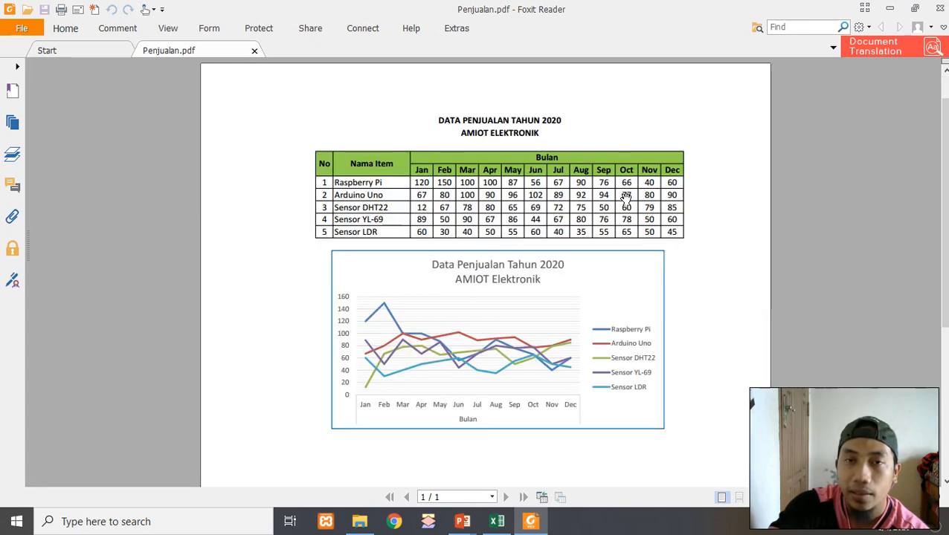
scroll(625, 197, "down", 5)
scroll(625, 198, "up", 3)
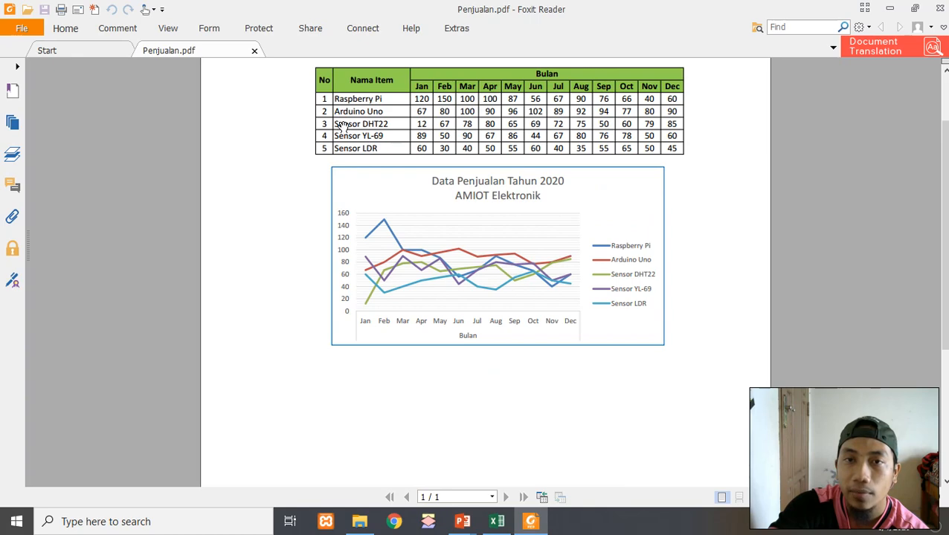
scroll(389, 356, "up", 2)
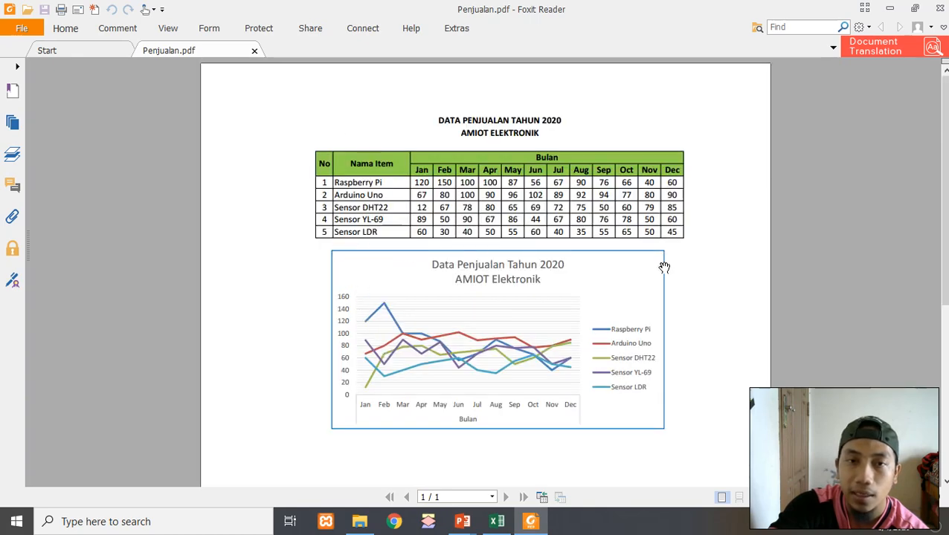
scroll(663, 267, "down", 5)
scroll(374, 290, "up", 1)
scroll(373, 290, "up", 4)
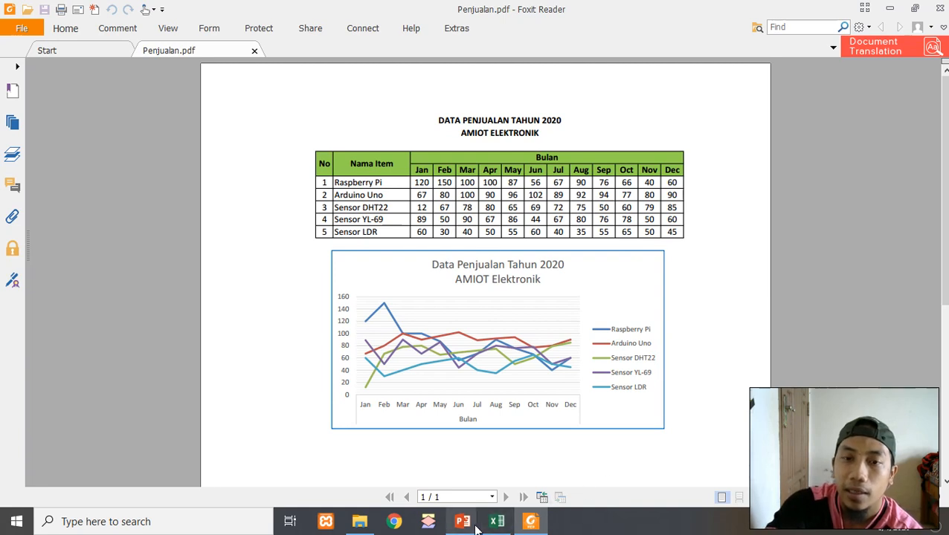
left_click(655, 518)
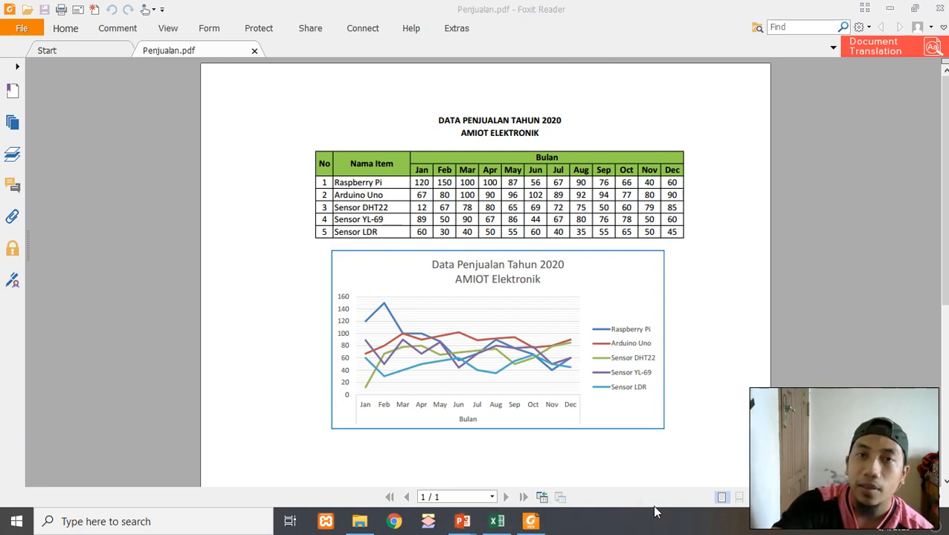